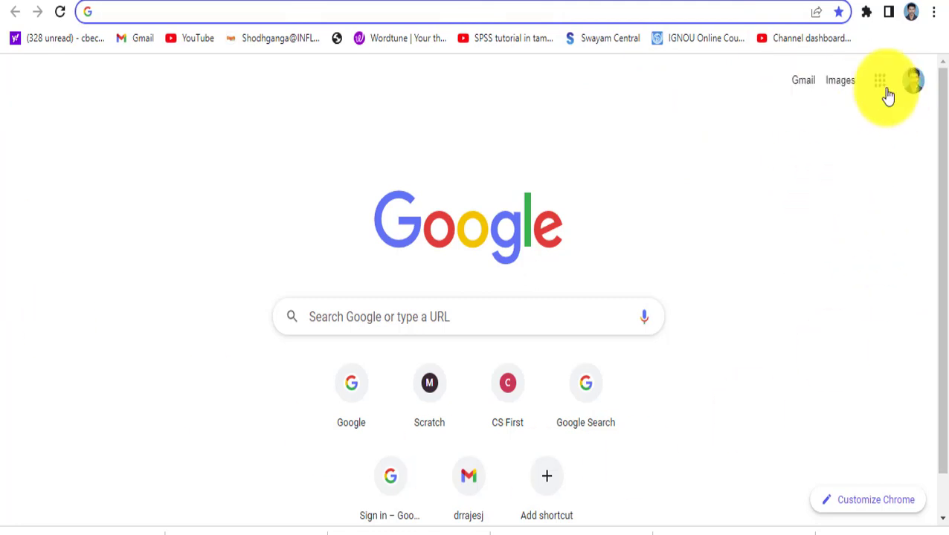
Step: Search Google for "google sites"
{"action": "left_click", "coordinate": [341, 319]}
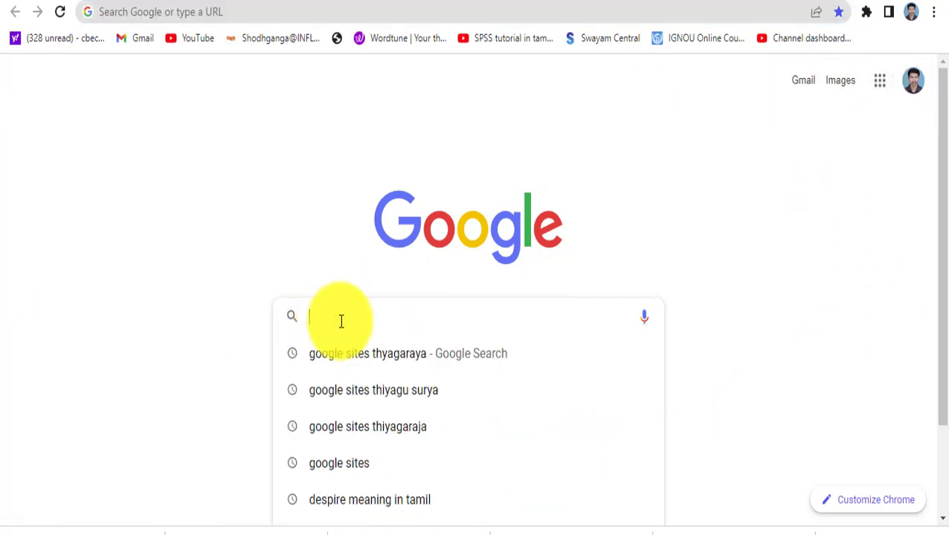
{"action": "key", "text": "Down"}
{"action": "key", "text": "Down"}
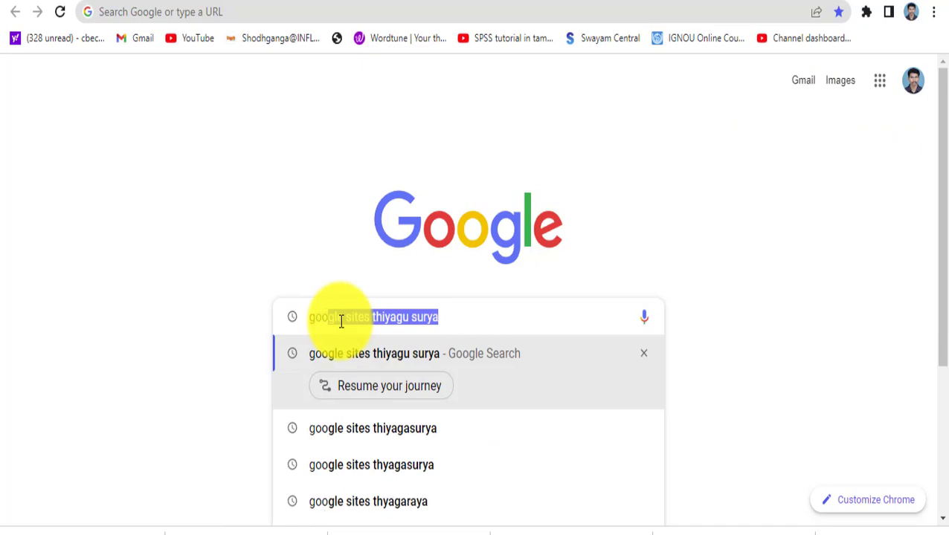
{"action": "key", "text": "BackSpace"}
{"action": "key", "text": "Return"}
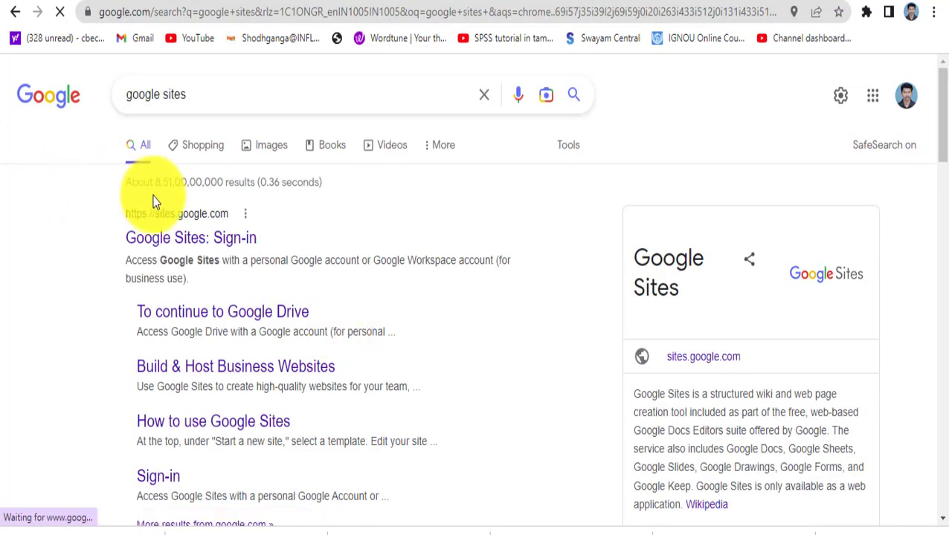
Step: Refine the search to "google sites login" and open the Google Sites: Sign-in result
{"action": "left_click", "coordinate": [242, 101]}
{"action": "type", "text": "login"}
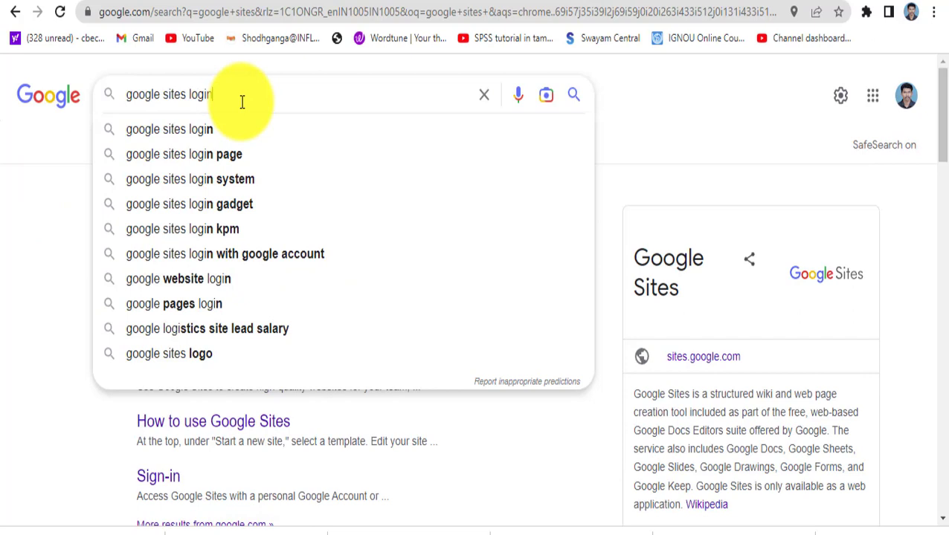
{"action": "key", "text": "Return"}
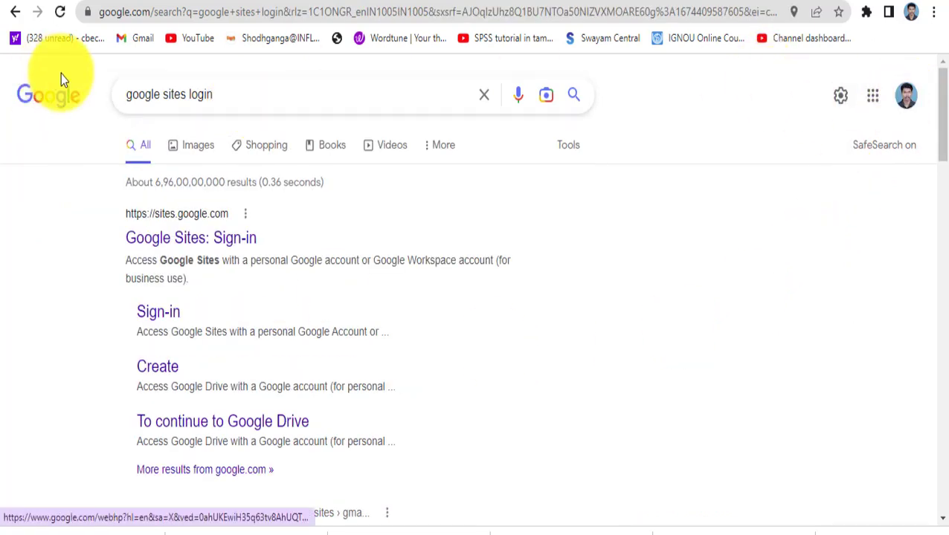
{"action": "left_click", "coordinate": [194, 240]}
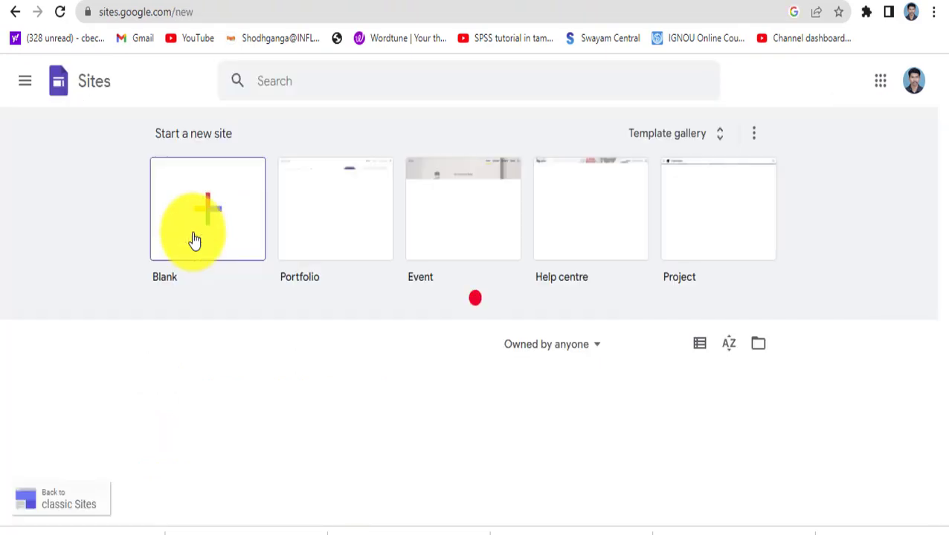
Step: Open a site from the Project template, dismiss the social media links notice and look through the page down to its footer
{"action": "scroll", "coordinate": [671, 309], "scroll_direction": "down", "scroll_amount": 2}
{"action": "scroll", "coordinate": [742, 392], "scroll_direction": "up", "scroll_amount": 2}
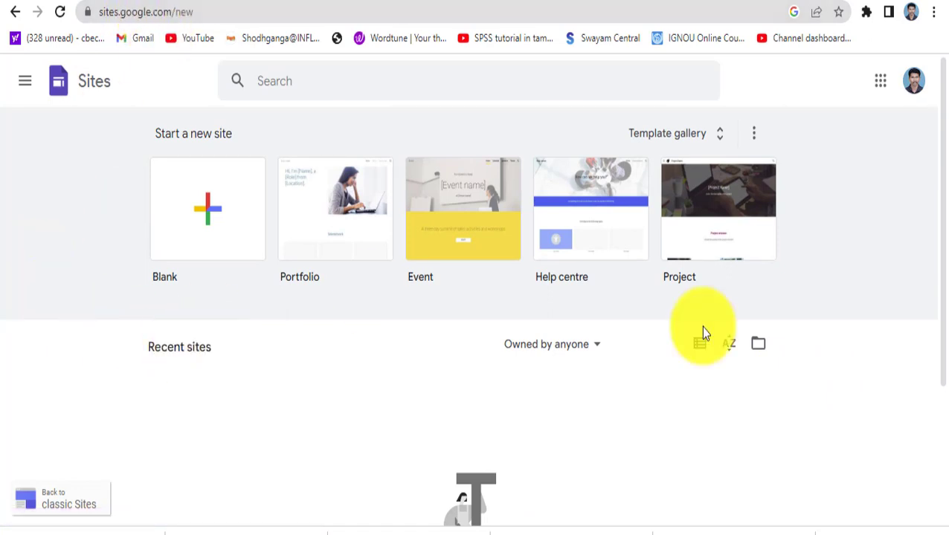
{"action": "scroll", "coordinate": [631, 334], "scroll_direction": "down", "scroll_amount": 3}
{"action": "scroll", "coordinate": [631, 335], "scroll_direction": "up", "scroll_amount": 3}
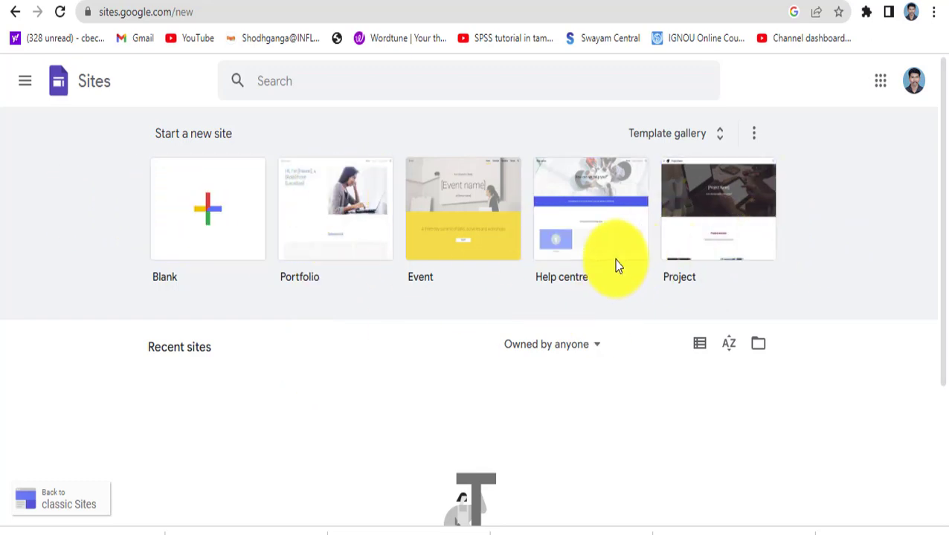
{"action": "left_click", "coordinate": [712, 227]}
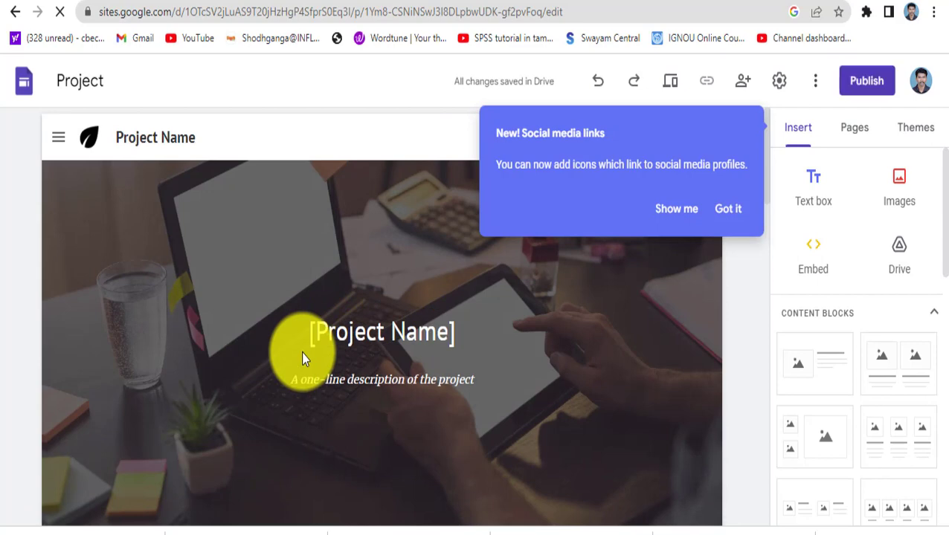
{"action": "left_click", "coordinate": [732, 210]}
{"action": "scroll", "coordinate": [731, 339], "scroll_direction": "down", "scroll_amount": 6}
{"action": "scroll", "coordinate": [729, 342], "scroll_direction": "down", "scroll_amount": 6}
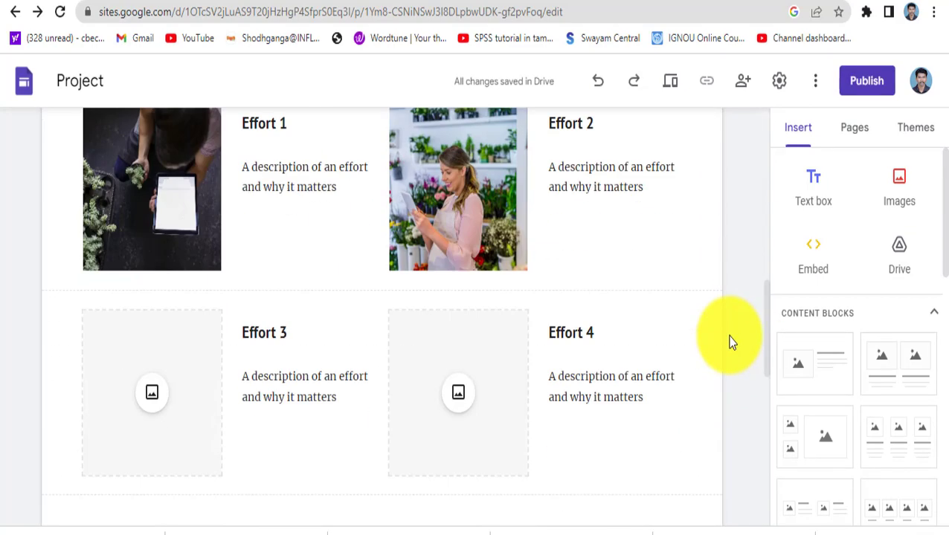
{"action": "scroll", "coordinate": [602, 335], "scroll_direction": "down", "scroll_amount": 3}
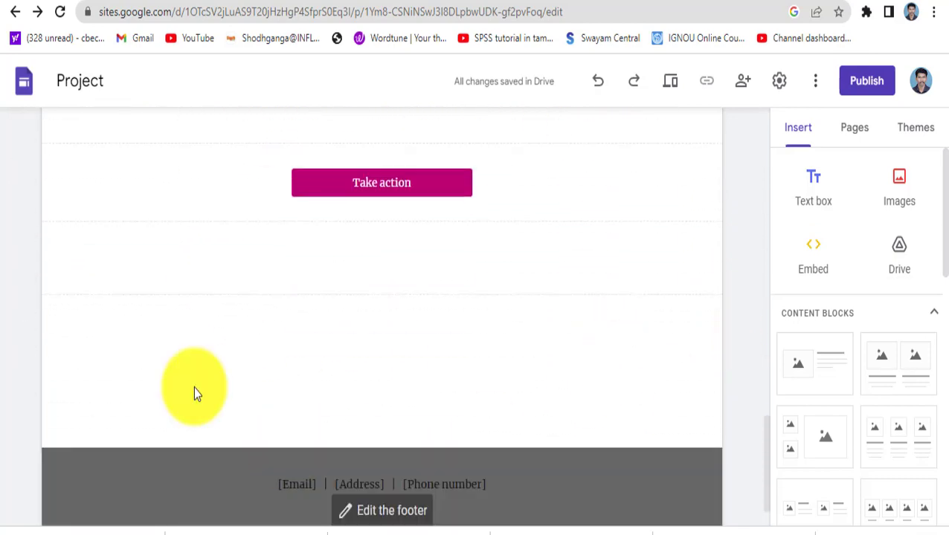
{"action": "scroll", "coordinate": [414, 381], "scroll_direction": "up", "scroll_amount": 10}
{"action": "scroll", "coordinate": [481, 350], "scroll_direction": "up", "scroll_amount": 5}
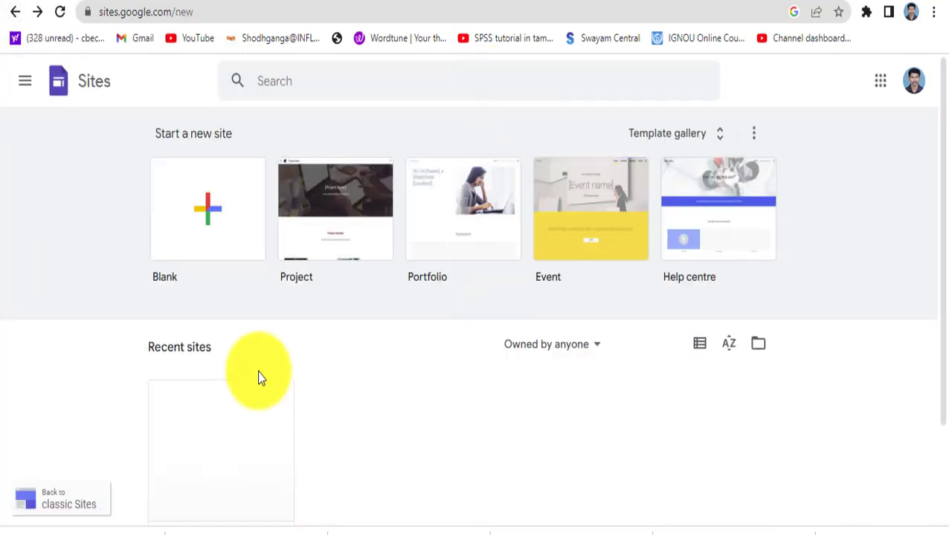
Step: Start a new site from the Blank template, dismiss the notices, and name the document and site Edu4All
{"action": "left_click", "coordinate": [212, 227]}
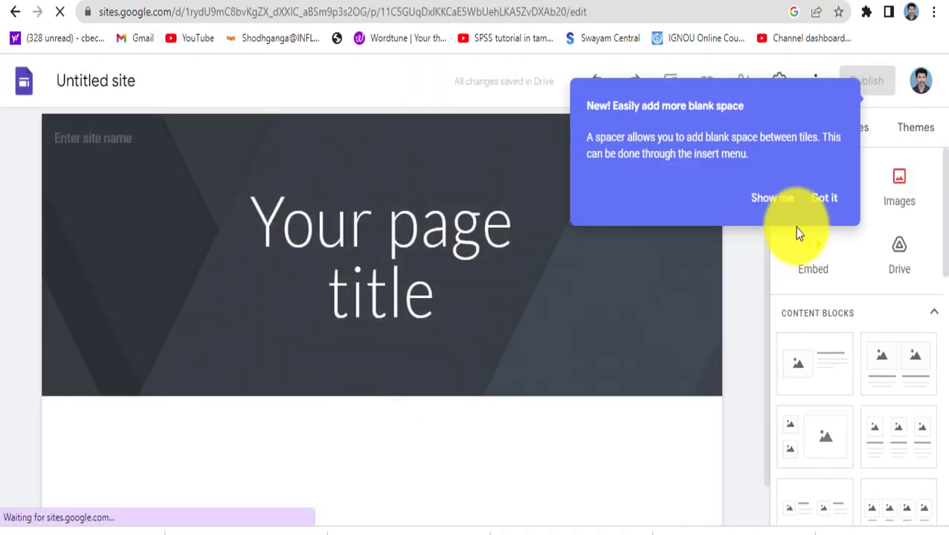
{"action": "left_click", "coordinate": [816, 199]}
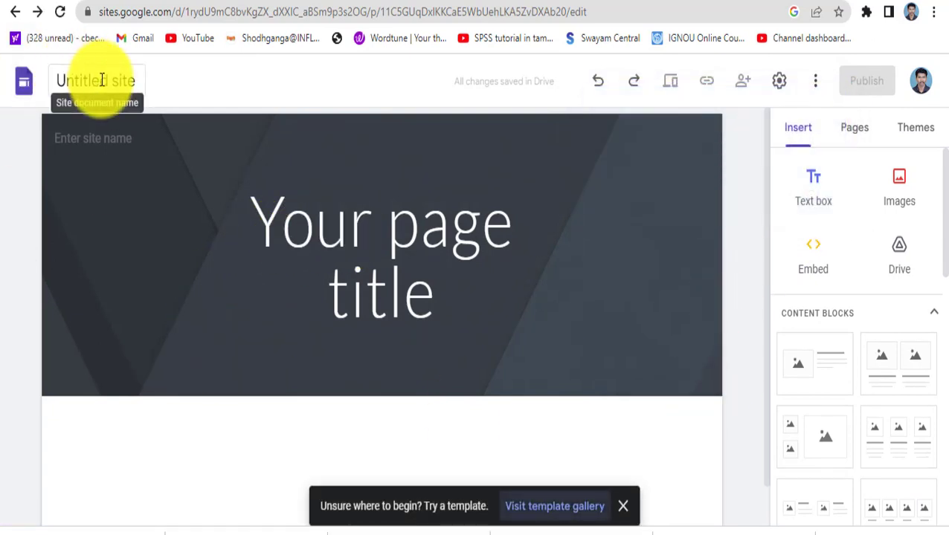
{"action": "left_click", "coordinate": [623, 506]}
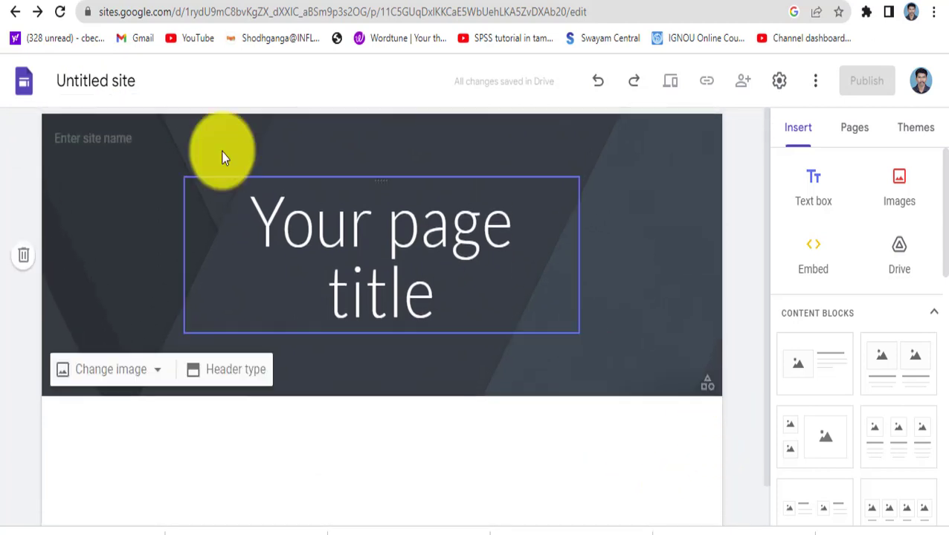
{"action": "left_click", "coordinate": [102, 83]}
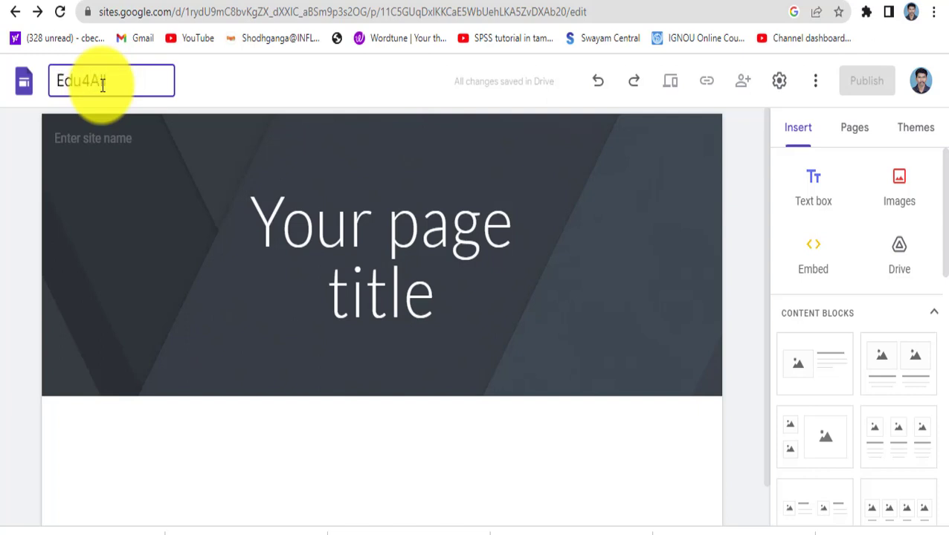
{"action": "left_click", "coordinate": [95, 122]}
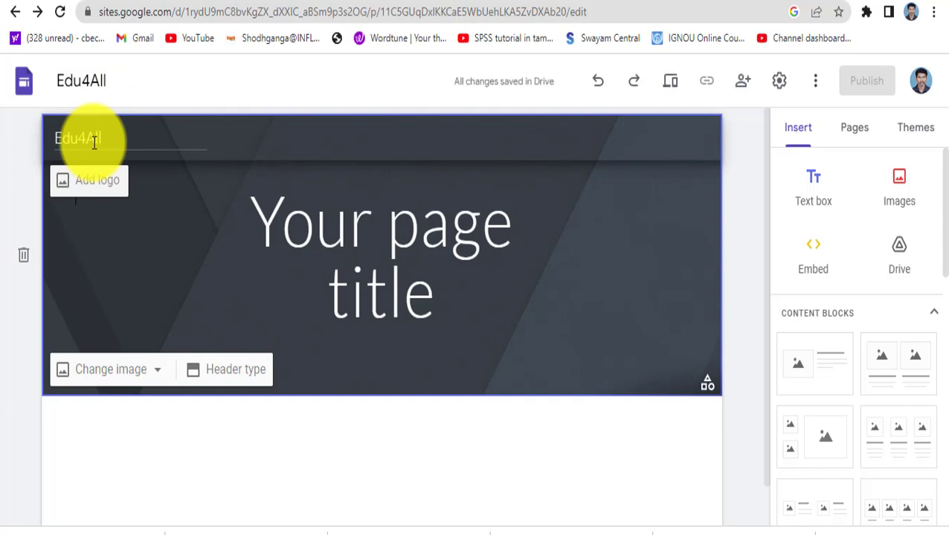
Step: Review the site settings for brand images, viewer tools, custom domains and analytics, and close them without changes
{"action": "left_click", "coordinate": [99, 184]}
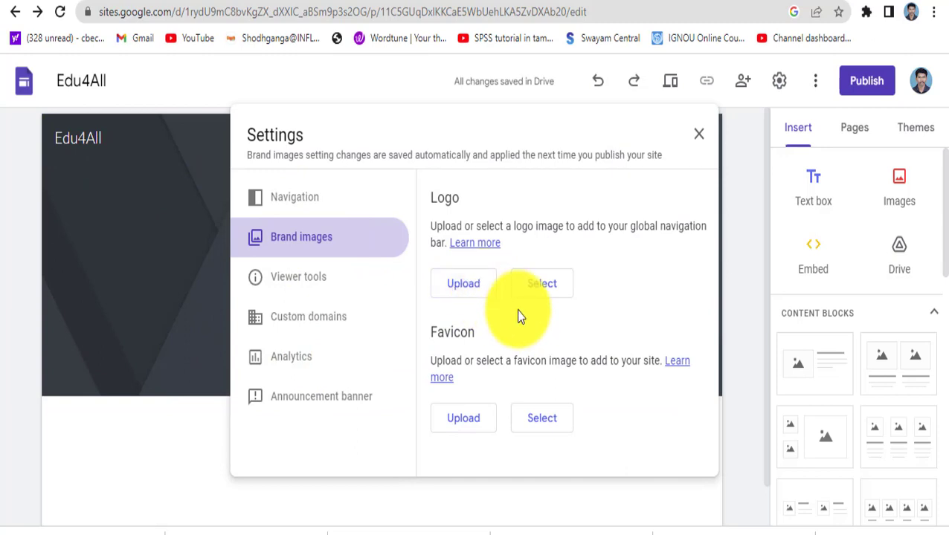
{"action": "left_click", "coordinate": [333, 282]}
{"action": "left_click", "coordinate": [336, 330]}
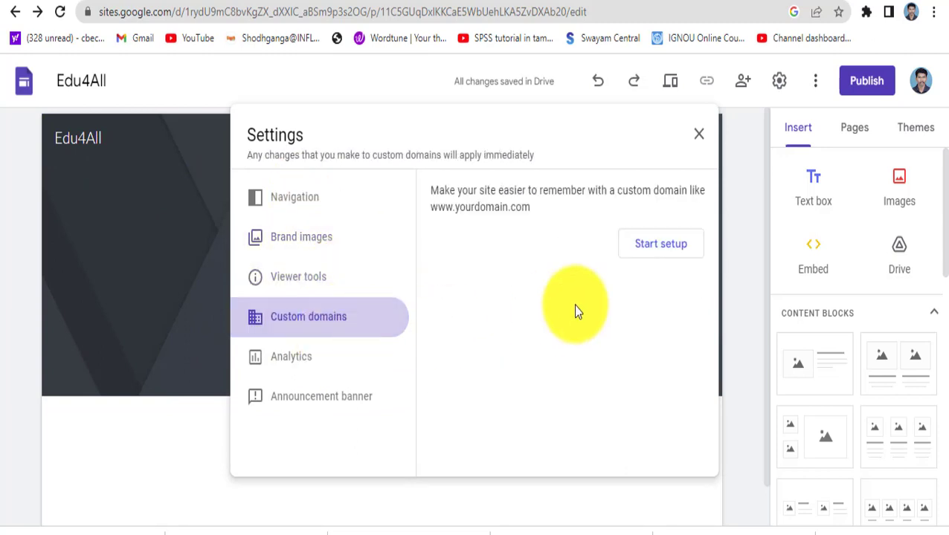
{"action": "left_click", "coordinate": [335, 368]}
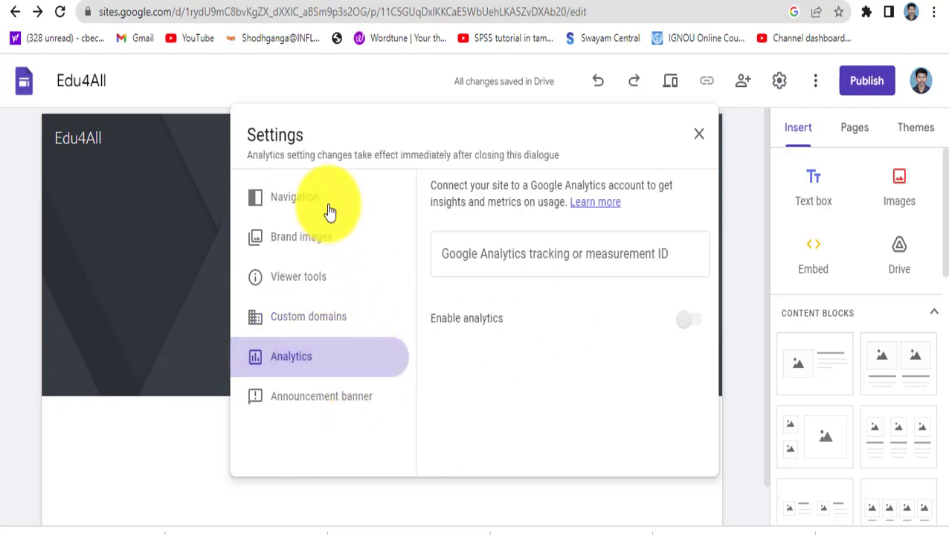
{"action": "left_click", "coordinate": [703, 139]}
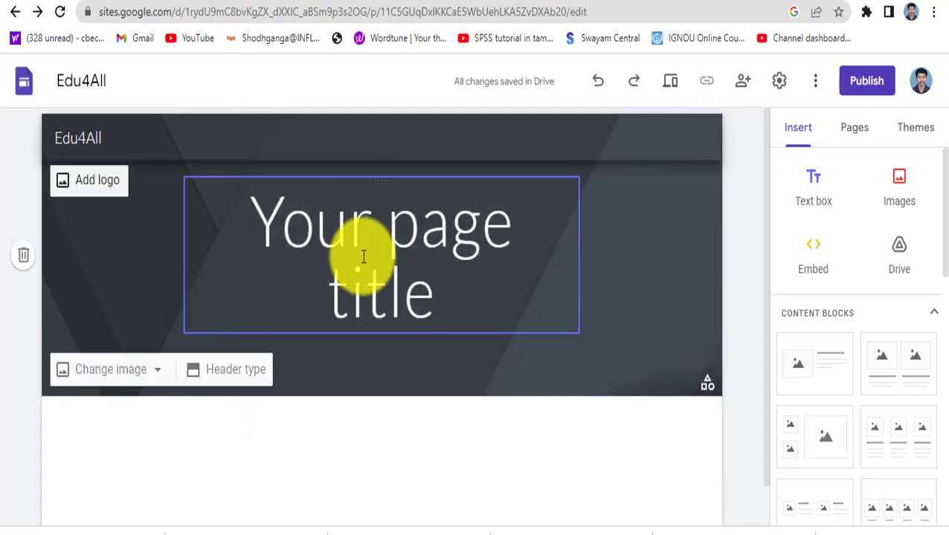
Step: Replace the placeholder page title in the header with "Education for All"
{"action": "left_click_drag", "start_coordinate": [286, 248], "coordinate": [493, 277]}
{"action": "left_click", "coordinate": [316, 256]}
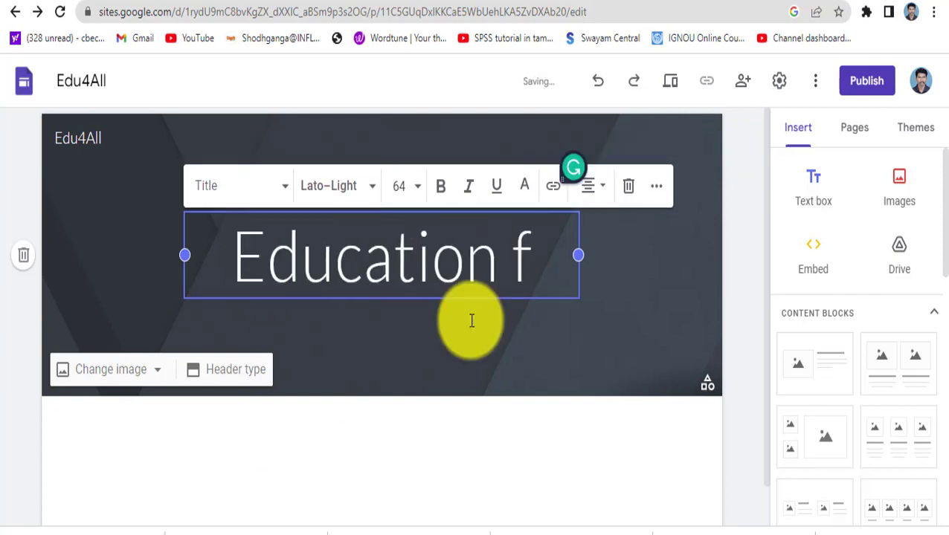
{"action": "type", "text": "or All"}
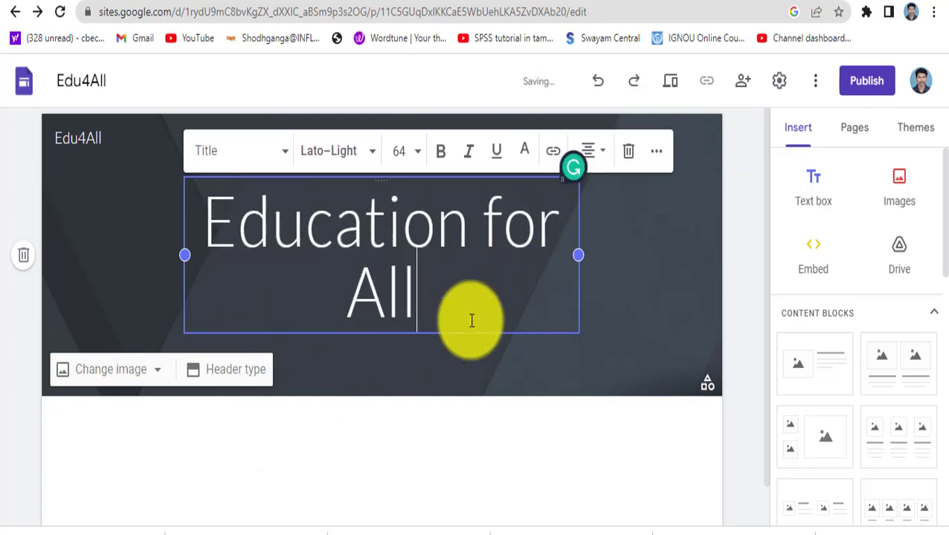
{"action": "left_click", "coordinate": [311, 223]}
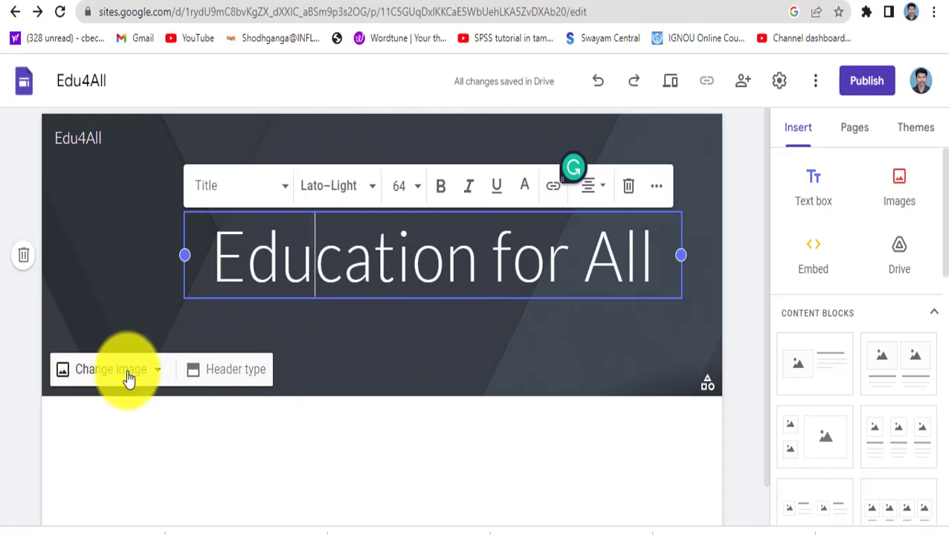
Step: Open the image selection for the header background and examine the gallery, URL, search and album sources
{"action": "left_click", "coordinate": [128, 378]}
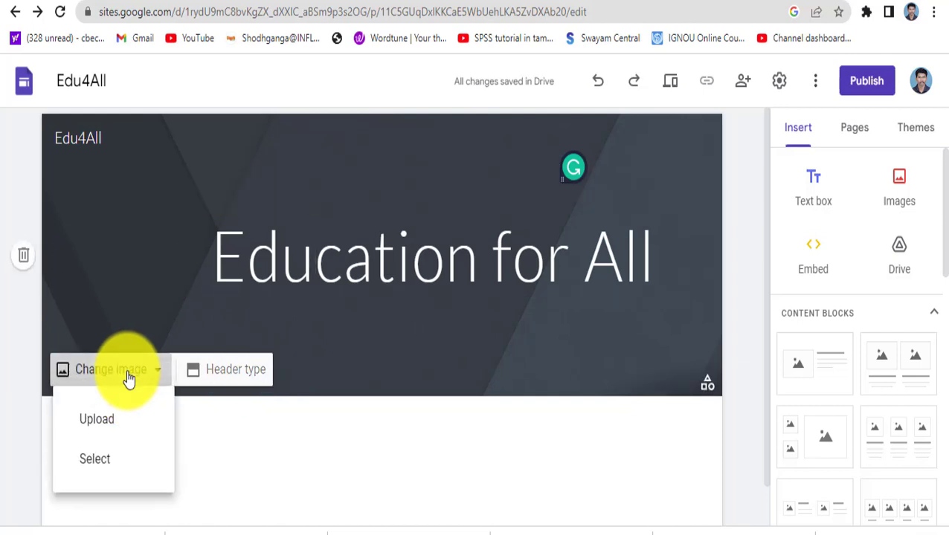
{"action": "left_click", "coordinate": [123, 466]}
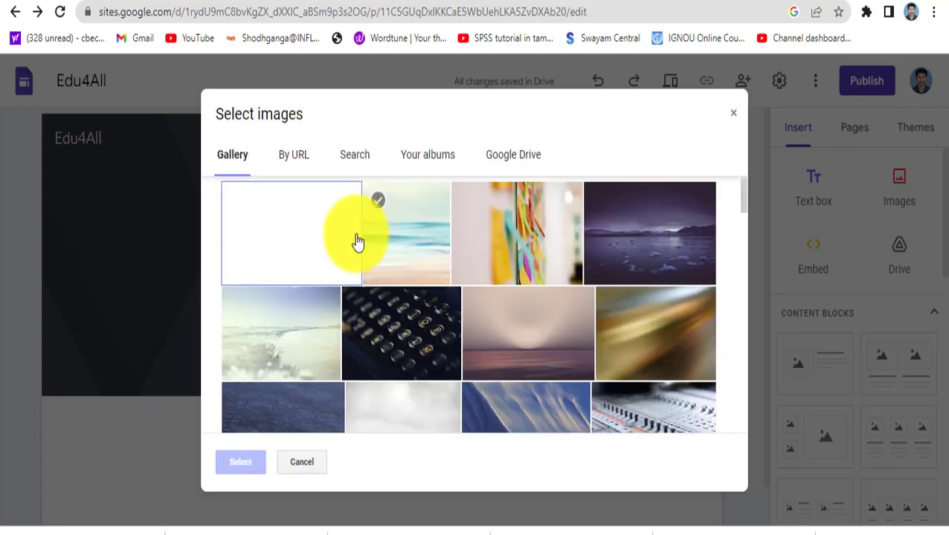
{"action": "scroll", "coordinate": [664, 290], "scroll_direction": "down", "scroll_amount": 4}
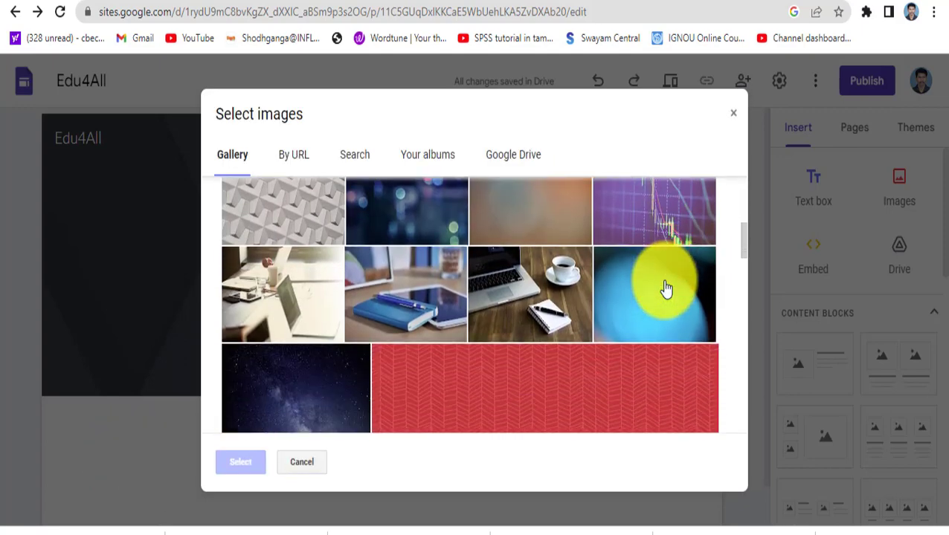
{"action": "scroll", "coordinate": [432, 312], "scroll_direction": "down", "scroll_amount": 5}
{"action": "left_click", "coordinate": [296, 156]}
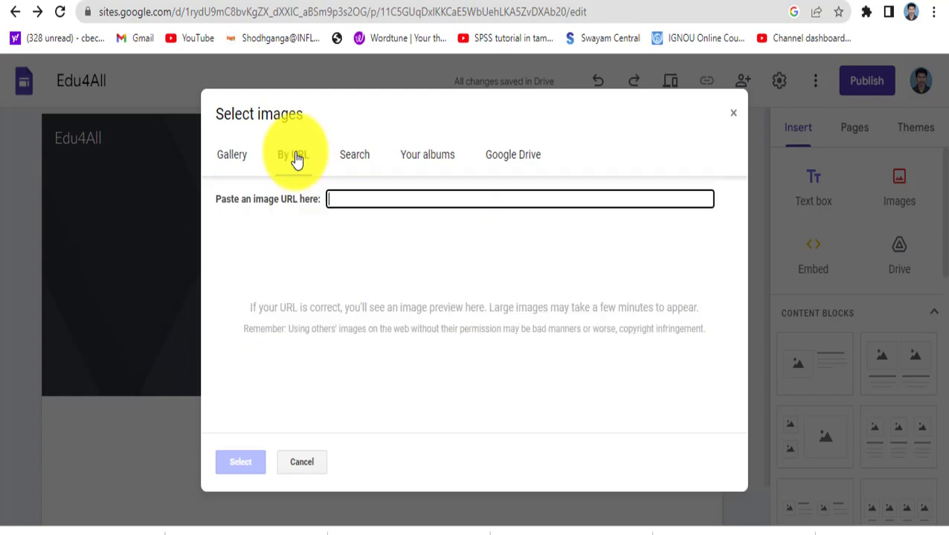
{"action": "left_click", "coordinate": [363, 162]}
{"action": "left_click", "coordinate": [429, 168]}
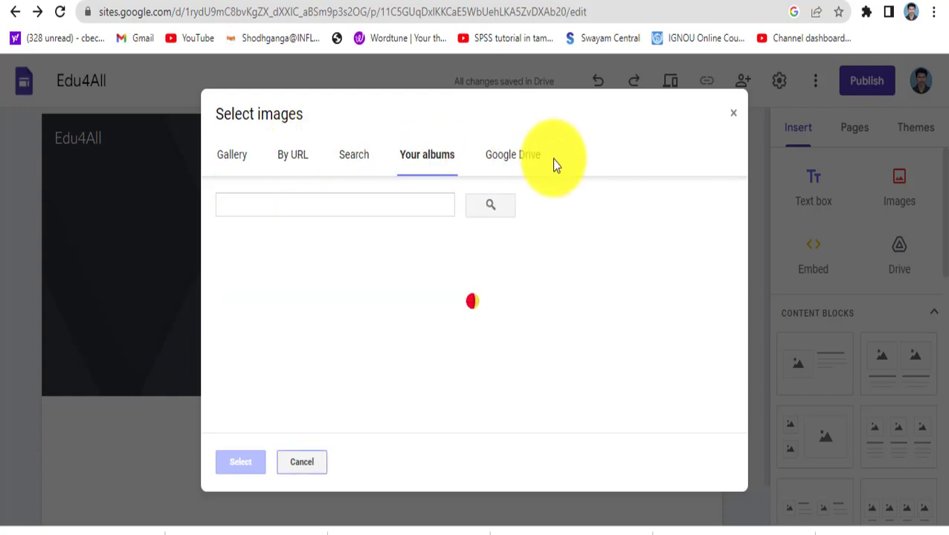
Step: Look through the Google Drive image source, covering My Drive, shared drives and the items shared with the account
{"action": "left_click", "coordinate": [522, 165]}
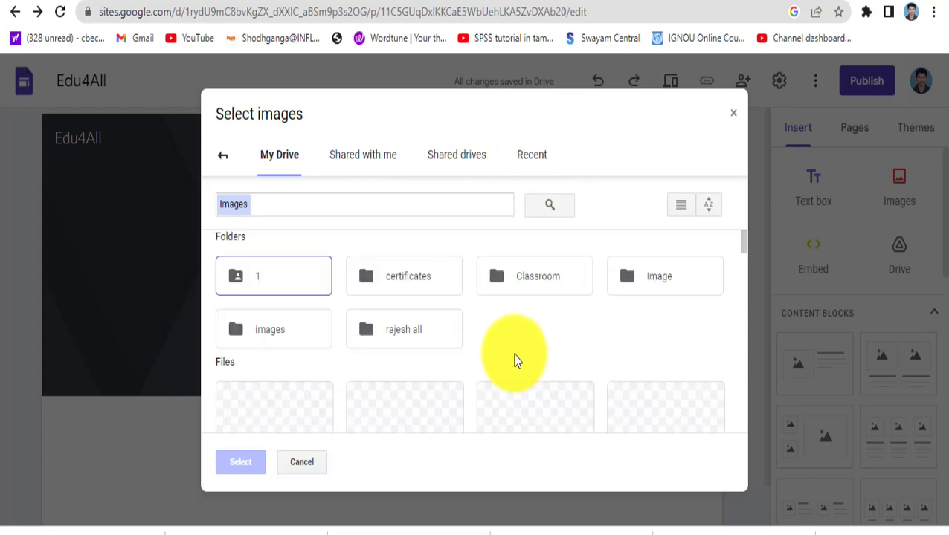
{"action": "scroll", "coordinate": [516, 361], "scroll_direction": "down", "scroll_amount": 3}
{"action": "scroll", "coordinate": [518, 361], "scroll_direction": "down", "scroll_amount": 2}
{"action": "scroll", "coordinate": [518, 361], "scroll_direction": "up", "scroll_amount": 5}
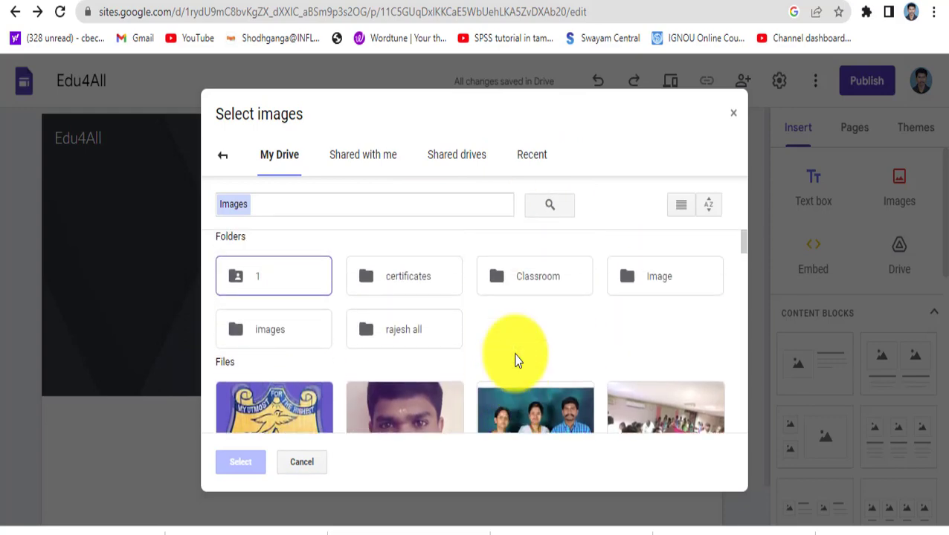
{"action": "left_click", "coordinate": [449, 160]}
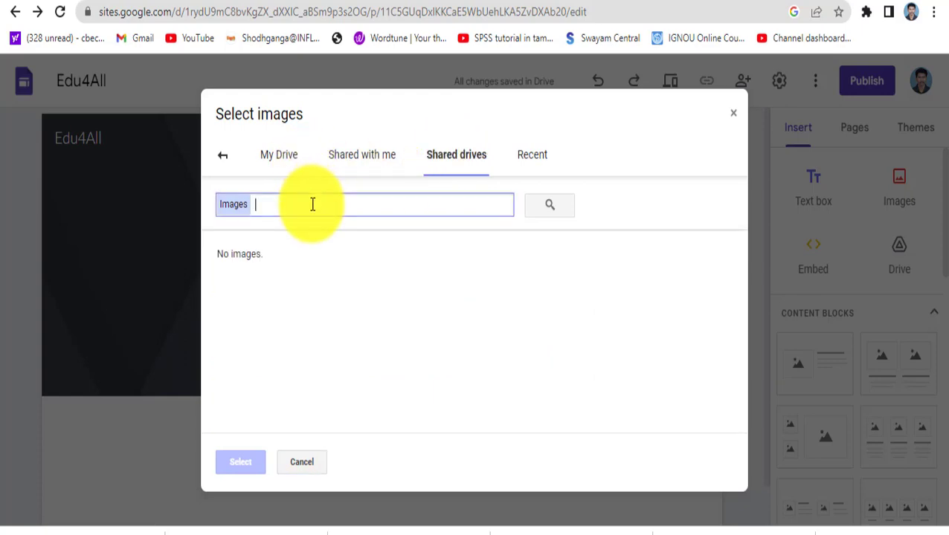
{"action": "left_click", "coordinate": [354, 164]}
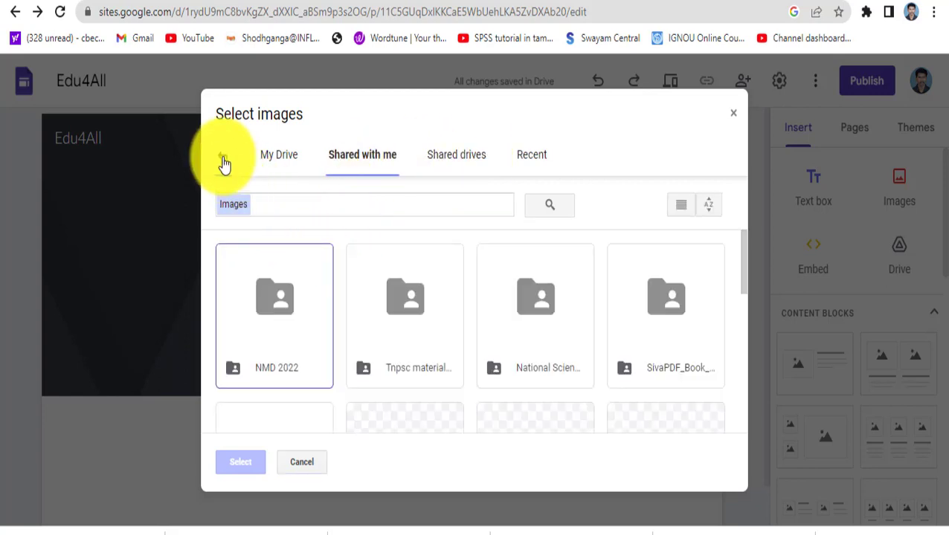
Step: Return to the main image sources and search Google images for "education"
{"action": "left_click", "coordinate": [223, 160]}
{"action": "left_click", "coordinate": [363, 158]}
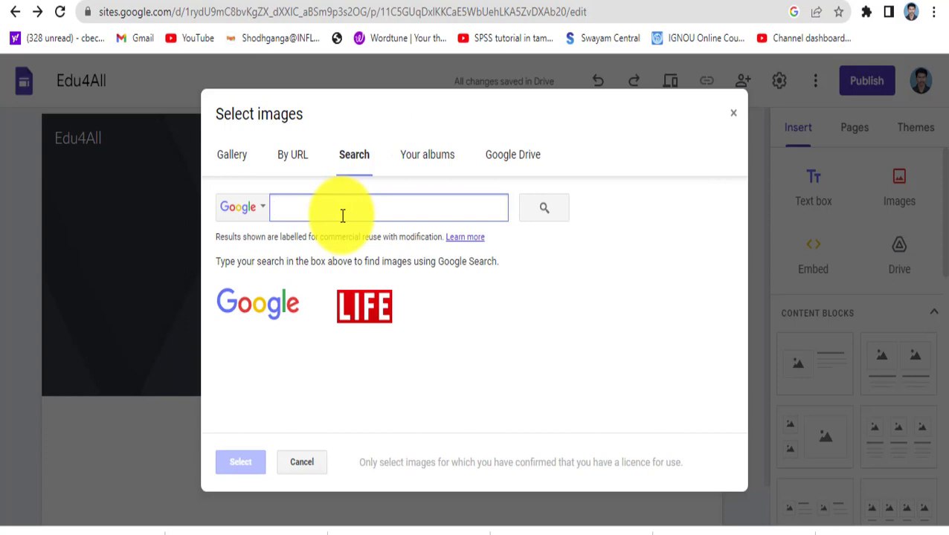
{"action": "type", "text": "education"}
{"action": "key", "text": "Return"}
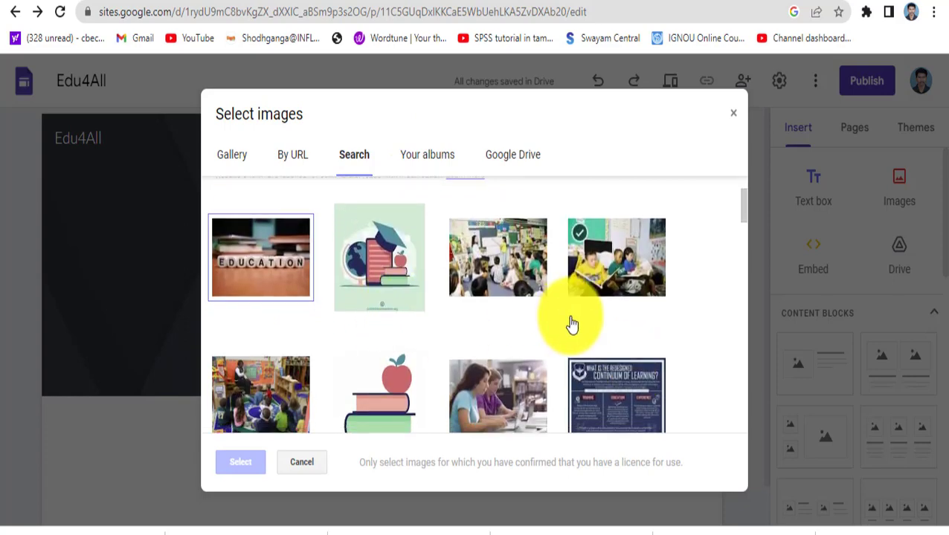
Step: Browse the education image results and set the picture of letter blocks spelling EDUCATION as the header background
{"action": "scroll", "coordinate": [570, 323], "scroll_direction": "down", "scroll_amount": 5}
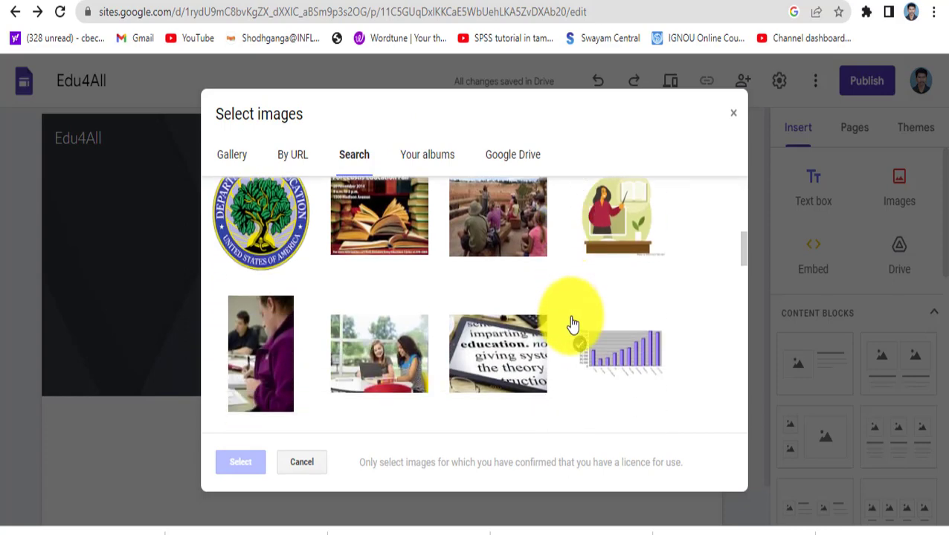
{"action": "scroll", "coordinate": [573, 324], "scroll_direction": "down", "scroll_amount": 3}
{"action": "scroll", "coordinate": [572, 320], "scroll_direction": "up", "scroll_amount": 6}
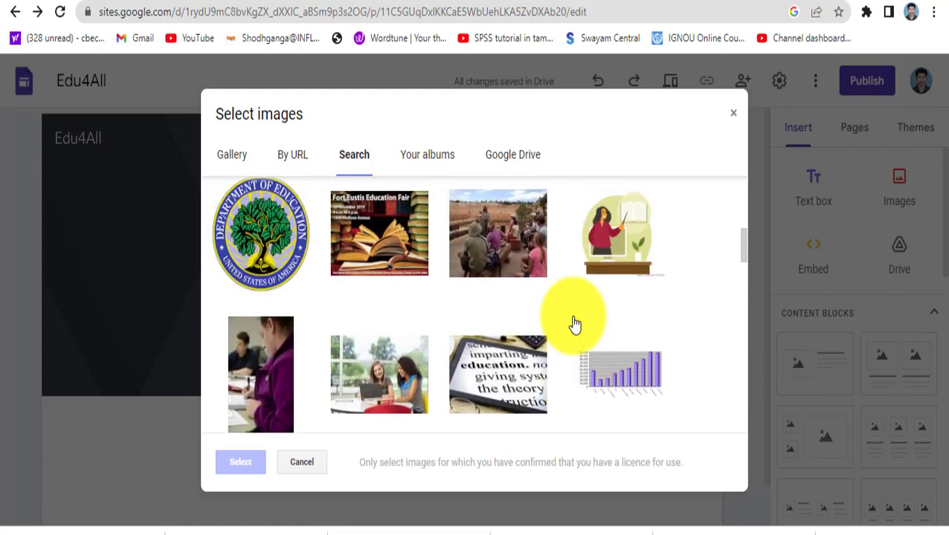
{"action": "scroll", "coordinate": [309, 310], "scroll_direction": "up", "scroll_amount": 3}
{"action": "left_click", "coordinate": [290, 350]}
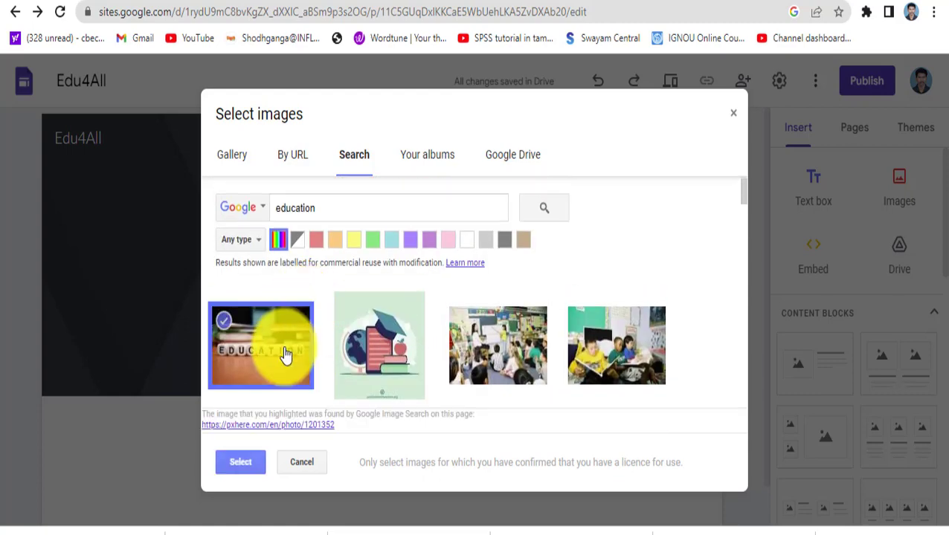
{"action": "left_click", "coordinate": [240, 462]}
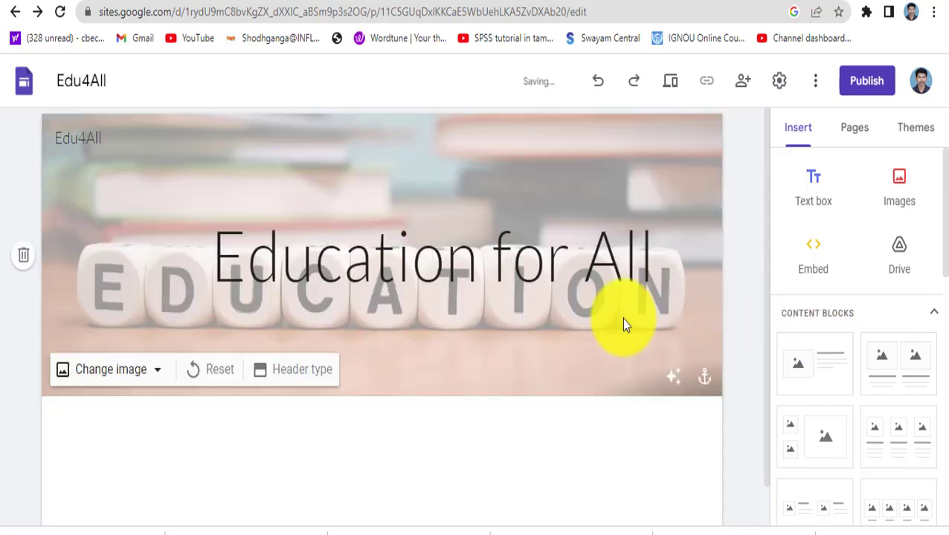
Step: Switch the header image's readability adjustment off and back on, and shift the title box towards the header's left side
{"action": "left_click", "coordinate": [620, 320]}
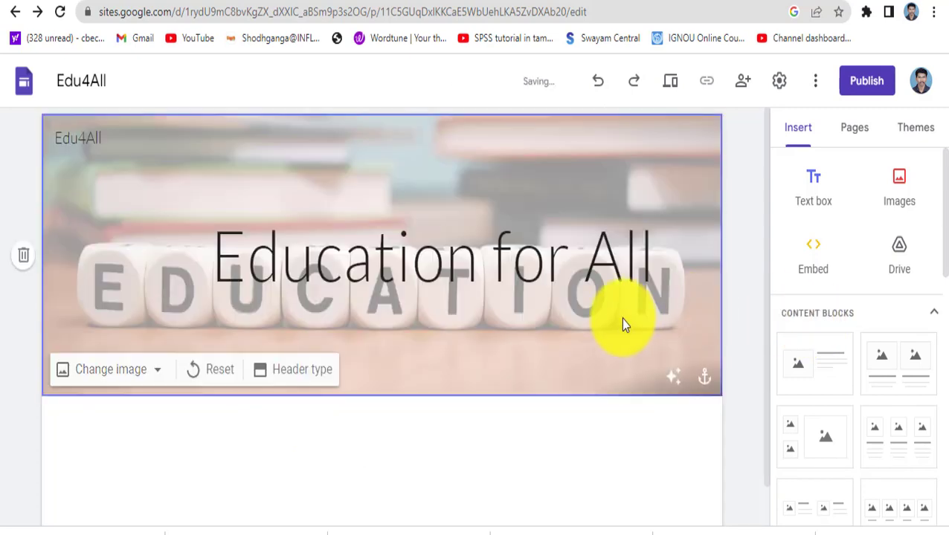
{"action": "left_click", "coordinate": [671, 388]}
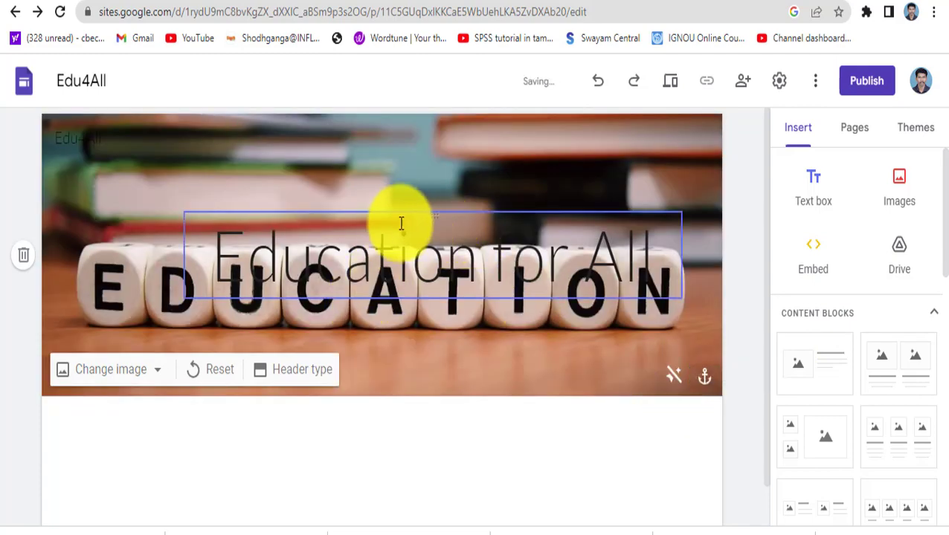
{"action": "left_click_drag", "start_coordinate": [408, 215], "coordinate": [313, 184]}
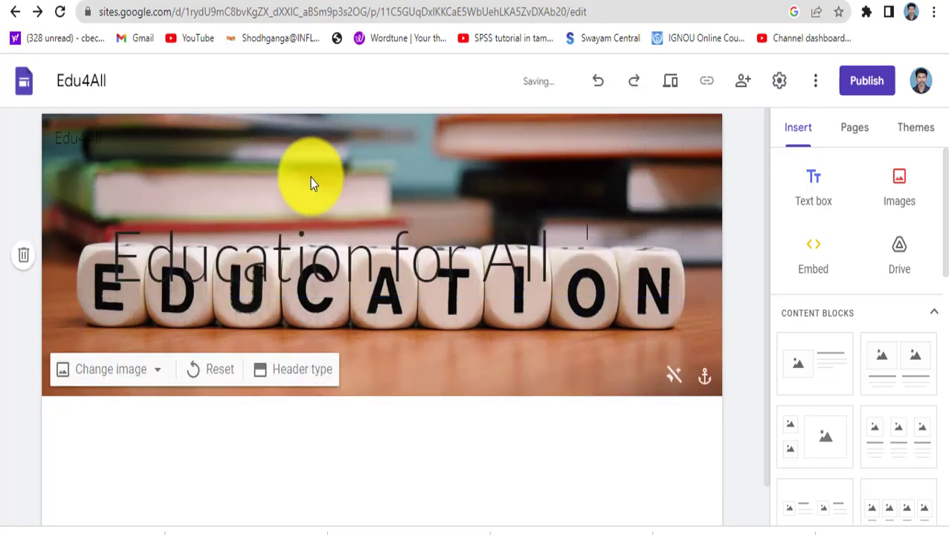
{"action": "left_click", "coordinate": [379, 252]}
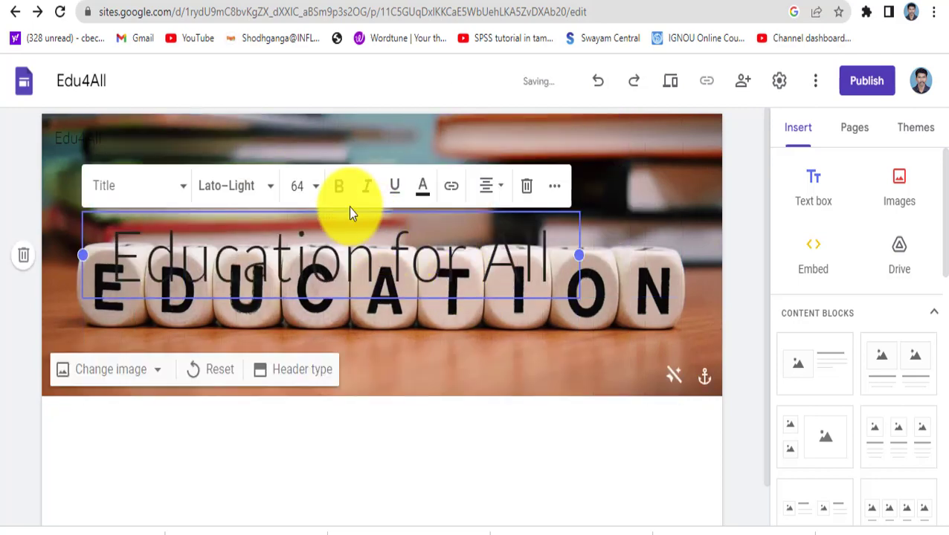
{"action": "left_click_drag", "start_coordinate": [325, 218], "coordinate": [470, 237]}
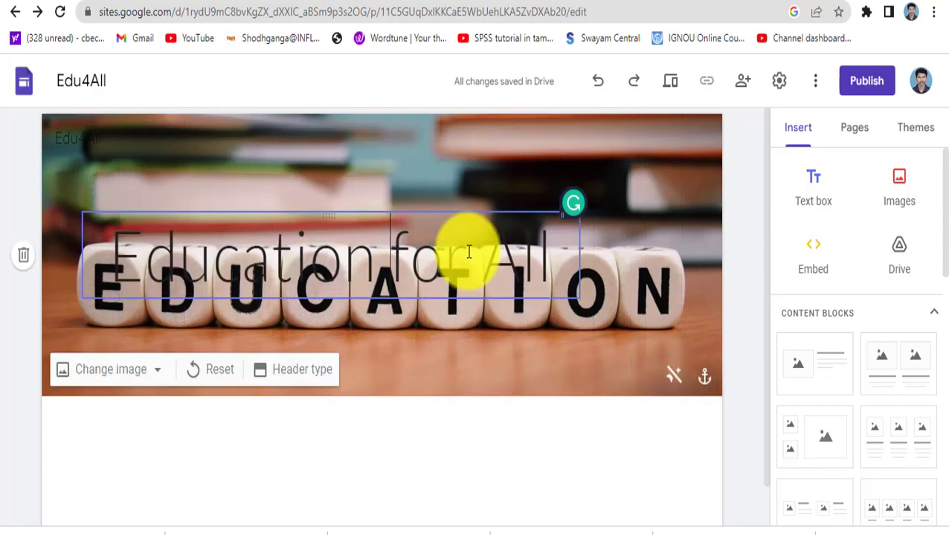
{"action": "left_click", "coordinate": [675, 379]}
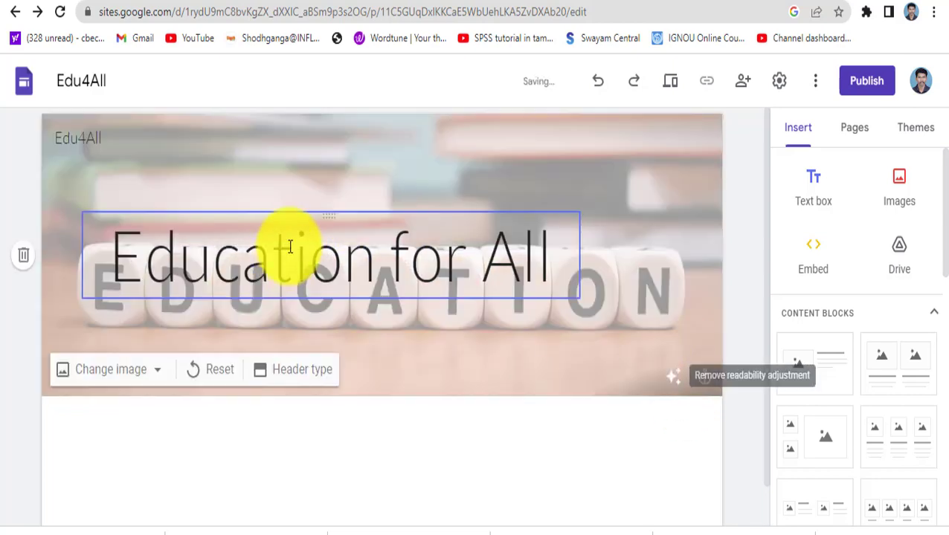
Step: Make the whole header title "Education for All" bold and set its font to Comic Sans MS
{"action": "double_click", "coordinate": [316, 248]}
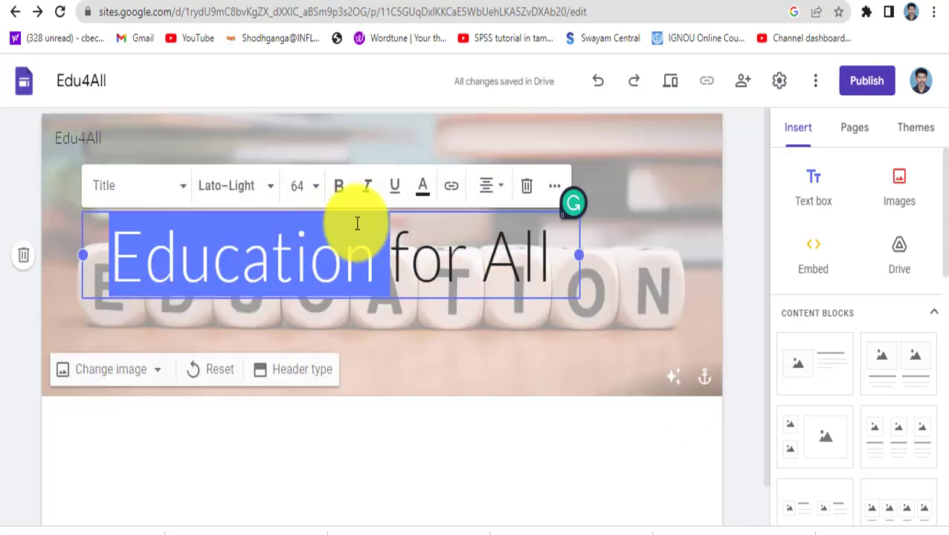
{"action": "left_click_drag", "start_coordinate": [330, 217], "coordinate": [392, 218]}
{"action": "triple_click", "coordinate": [334, 247]}
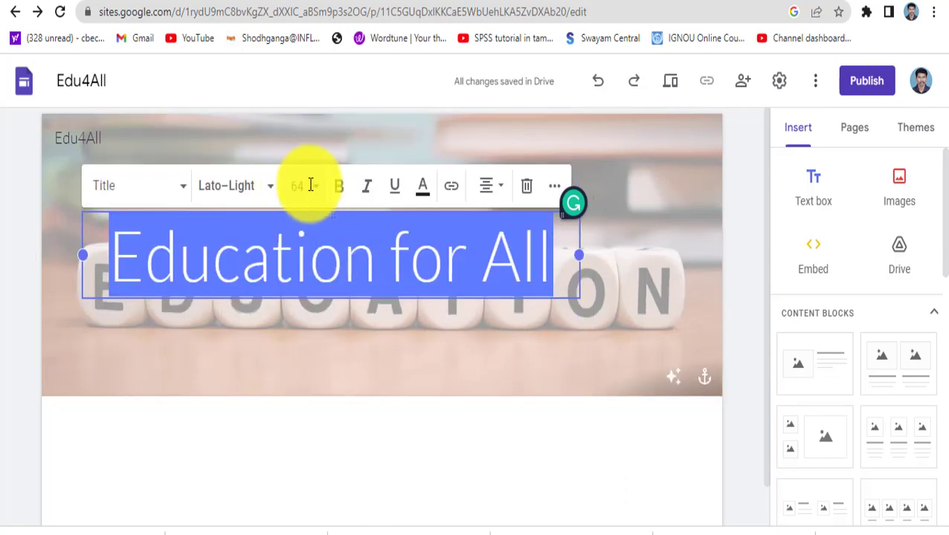
{"action": "left_click", "coordinate": [338, 190]}
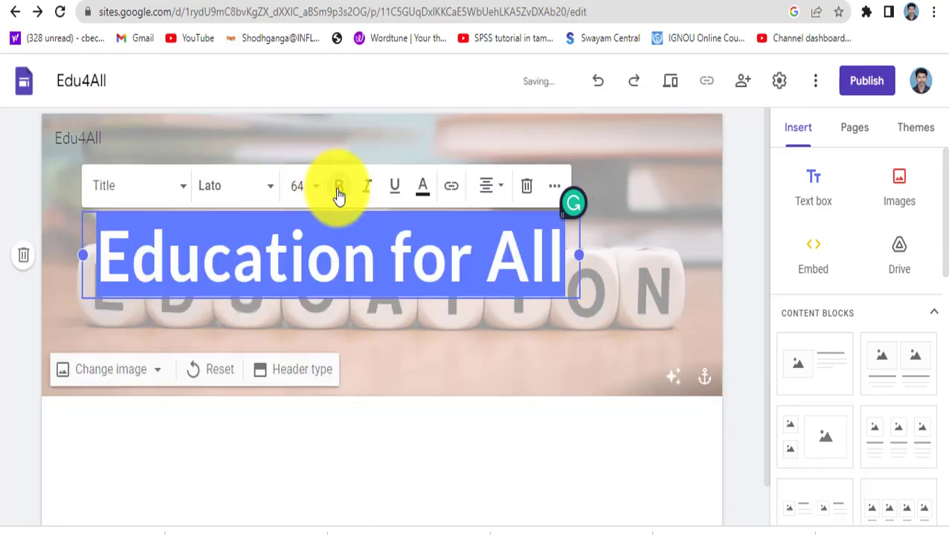
{"action": "left_click", "coordinate": [267, 200]}
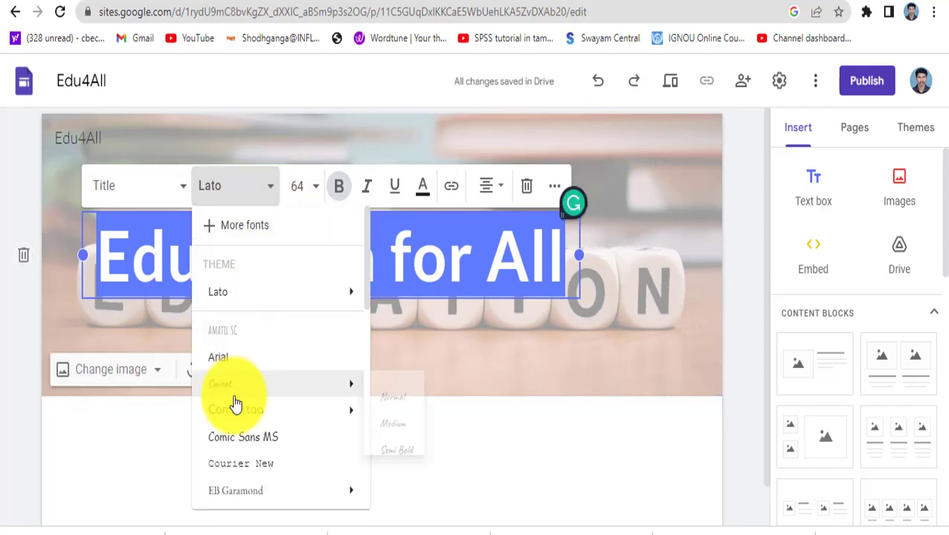
{"action": "scroll", "coordinate": [233, 403], "scroll_direction": "down", "scroll_amount": 2}
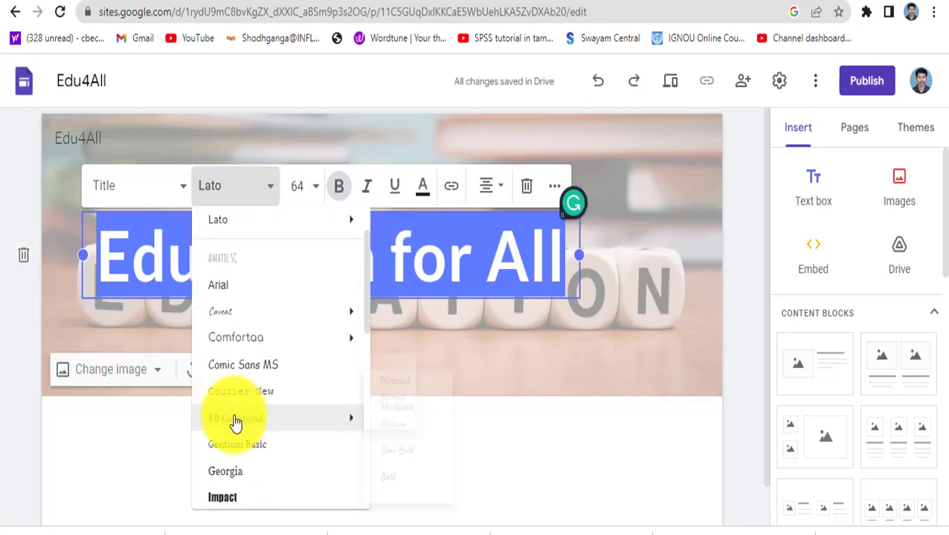
{"action": "left_click", "coordinate": [259, 354]}
Step: Set the text colour of the whole "Education for All" title to bright green (#00ff00)
{"action": "left_click", "coordinate": [422, 186]}
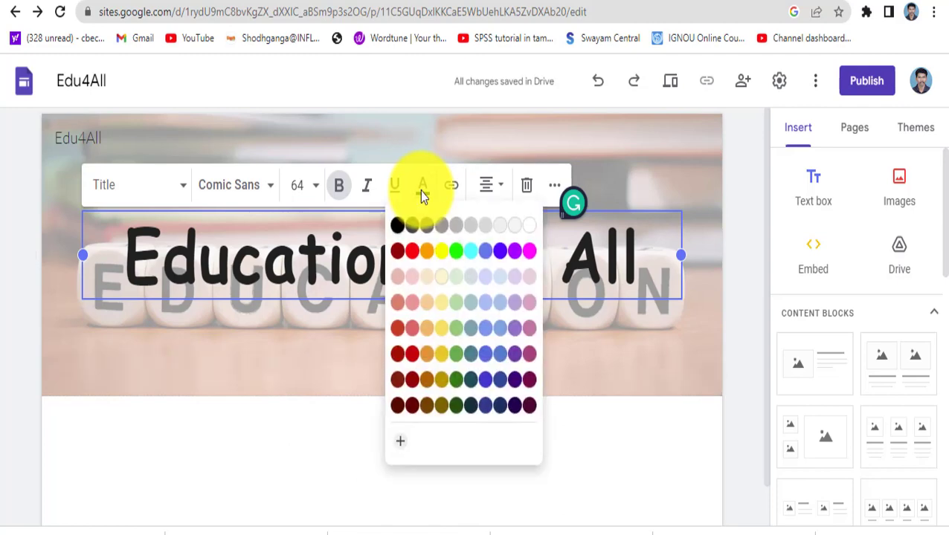
{"action": "left_click", "coordinate": [438, 259]}
{"action": "double_click", "coordinate": [388, 273]}
{"action": "triple_click", "coordinate": [388, 273]}
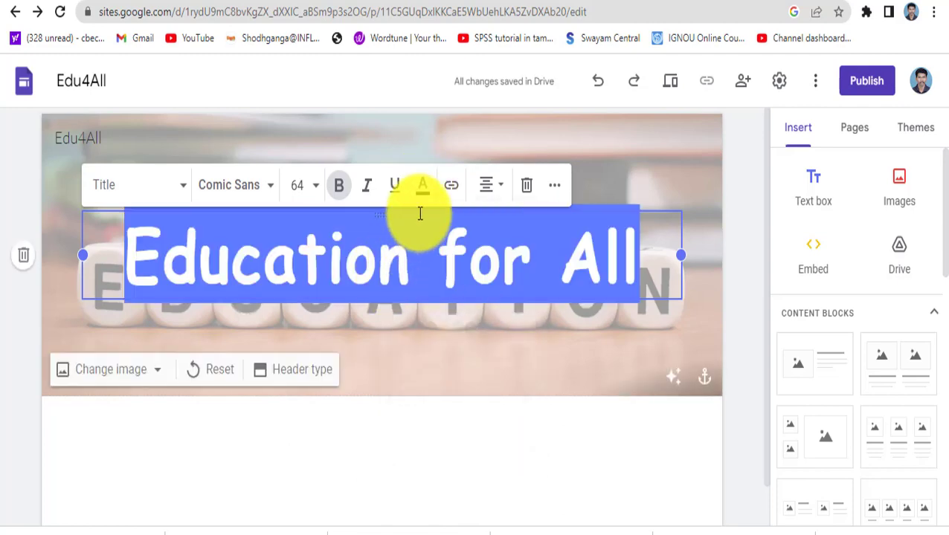
{"action": "left_click", "coordinate": [423, 186]}
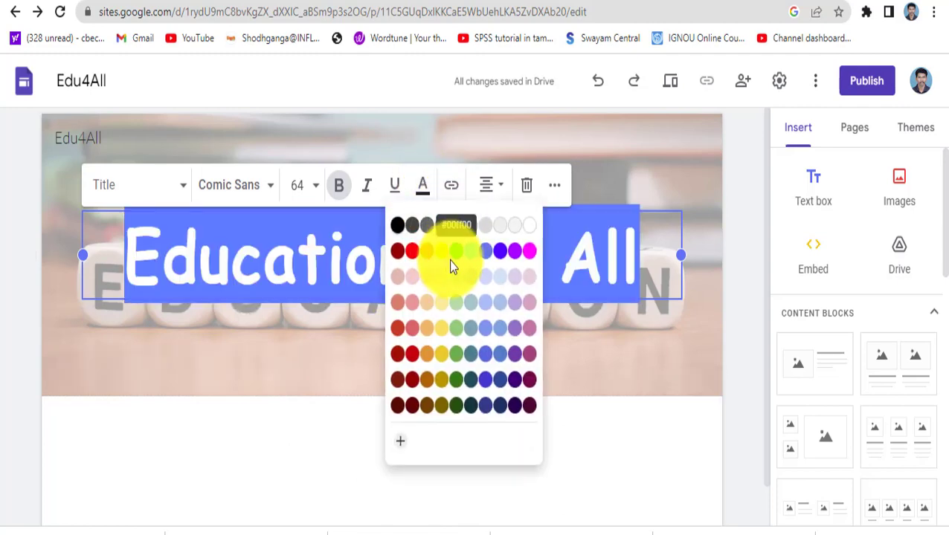
{"action": "left_click", "coordinate": [450, 260]}
{"action": "left_click", "coordinate": [740, 325]}
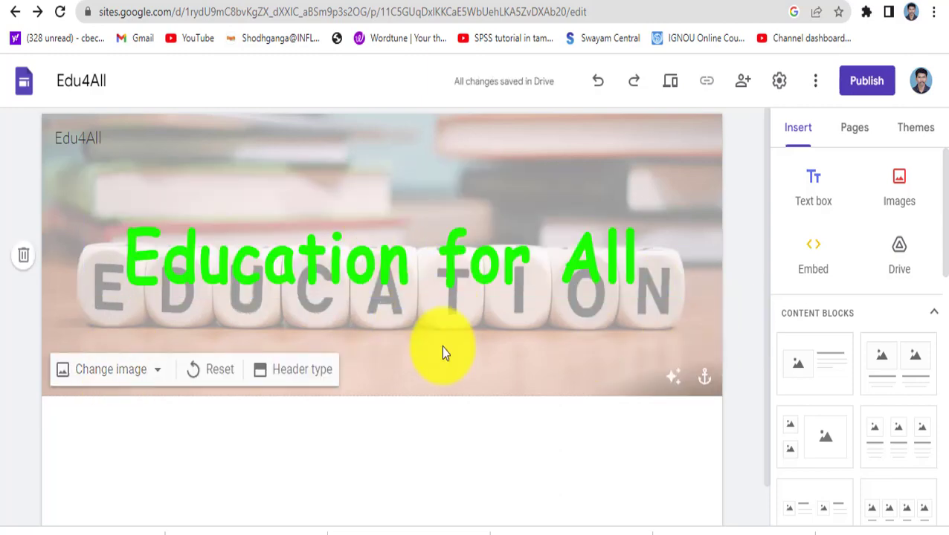
Step: Replace the header image with the graduation cap on stacked books, using the education-related image search
{"action": "left_click", "coordinate": [132, 376]}
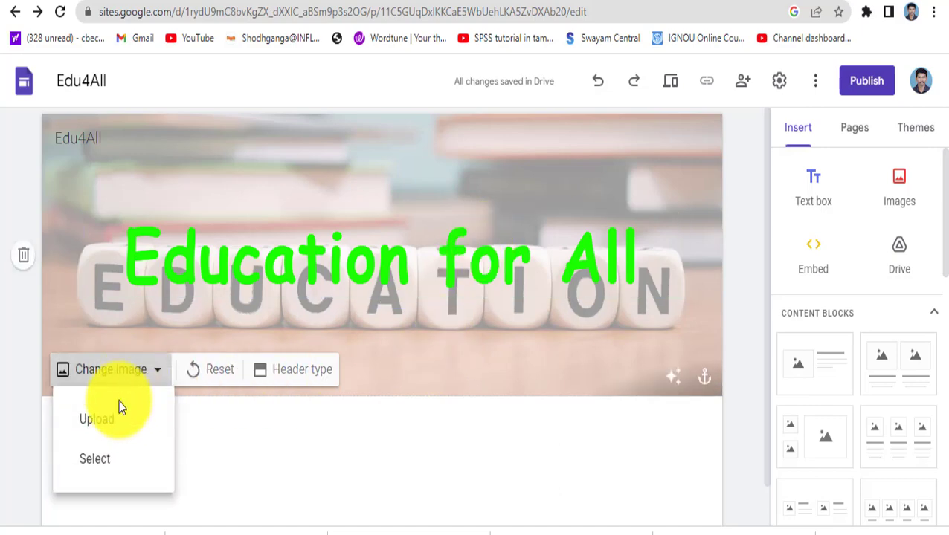
{"action": "left_click", "coordinate": [108, 463]}
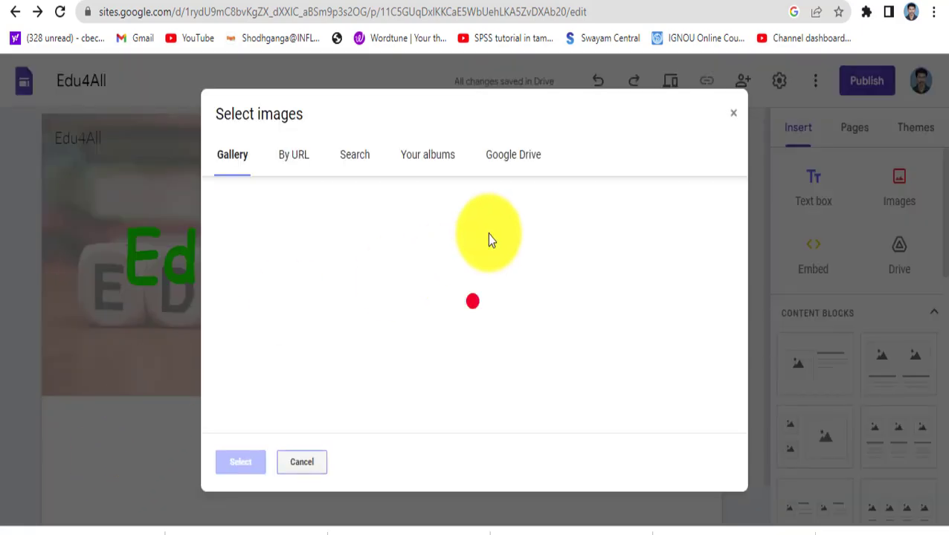
{"action": "left_click", "coordinate": [360, 157]}
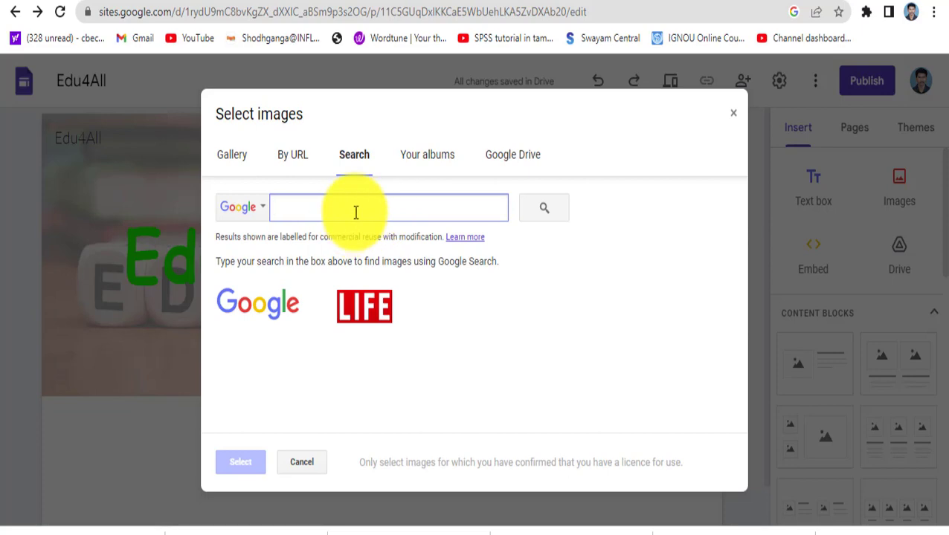
{"action": "type", "text": "edu"}
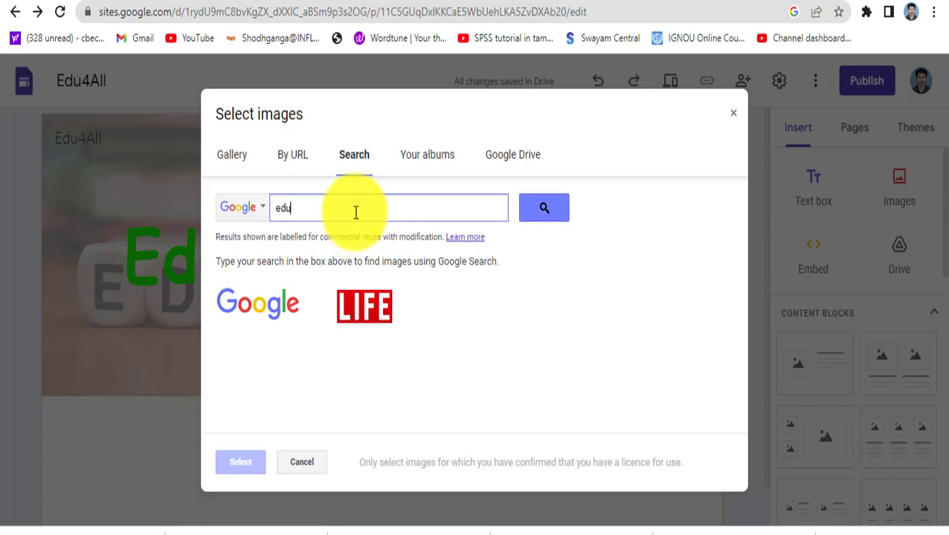
{"action": "type", "text": "ca"}
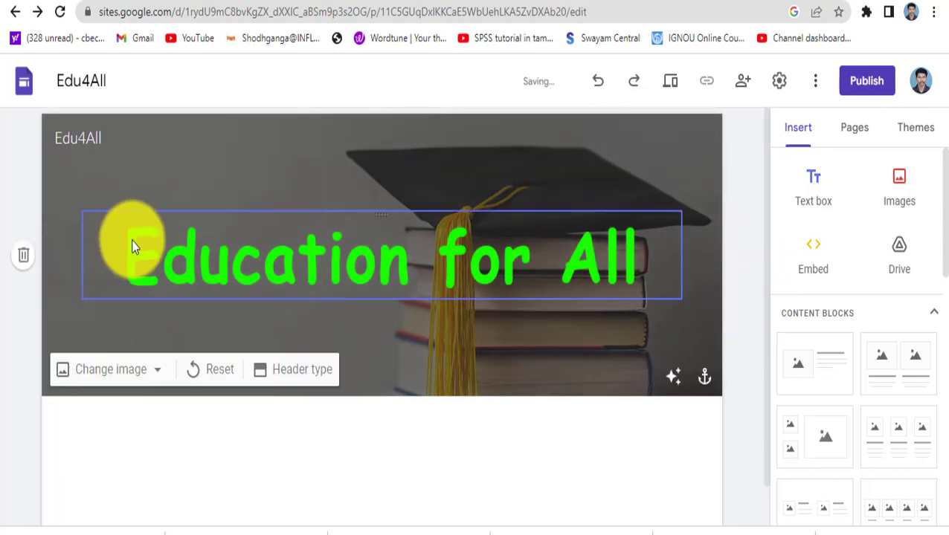
Step: Preview the site in the large-screen, tablet and phone layouts, and return to the editor
{"action": "scroll", "coordinate": [482, 349], "scroll_direction": "down", "scroll_amount": 1}
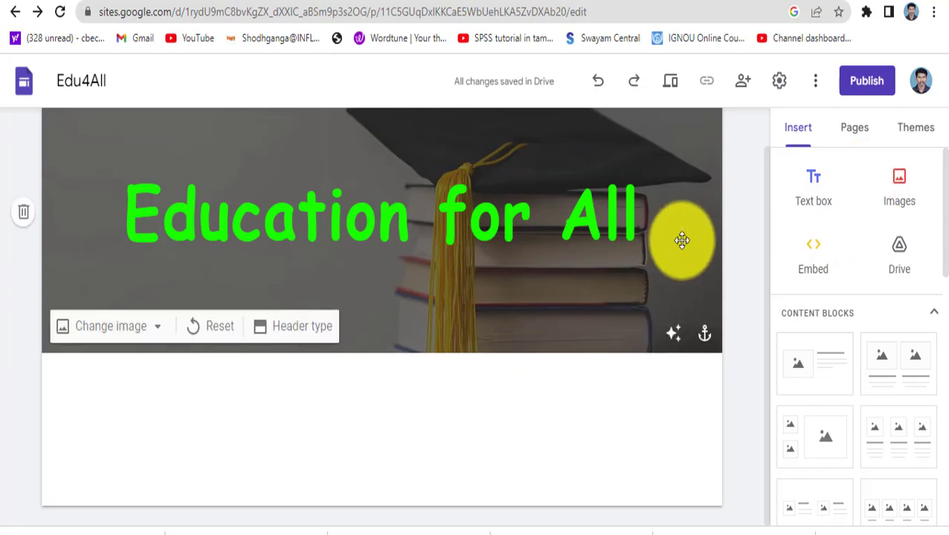
{"action": "left_click", "coordinate": [668, 88]}
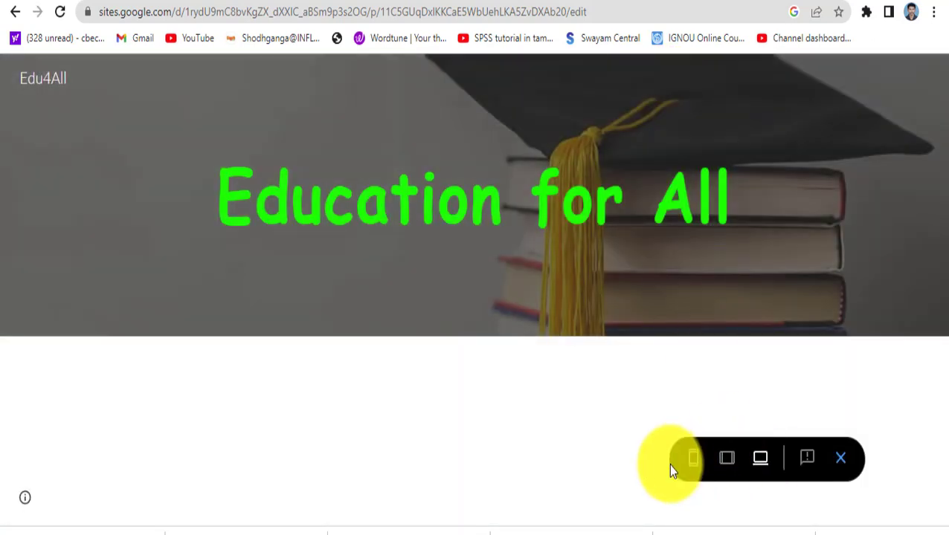
{"action": "left_click", "coordinate": [729, 465]}
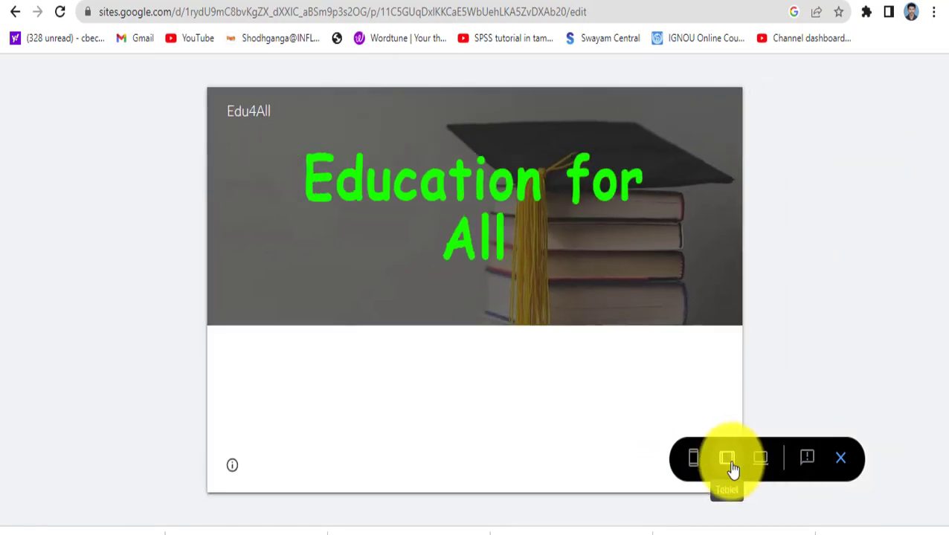
{"action": "left_click", "coordinate": [697, 467]}
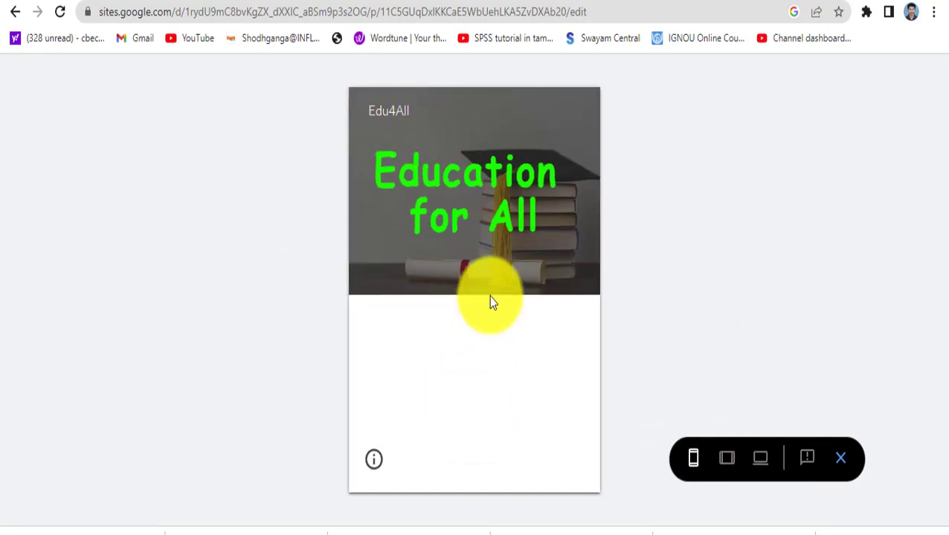
{"action": "left_click", "coordinate": [11, 13]}
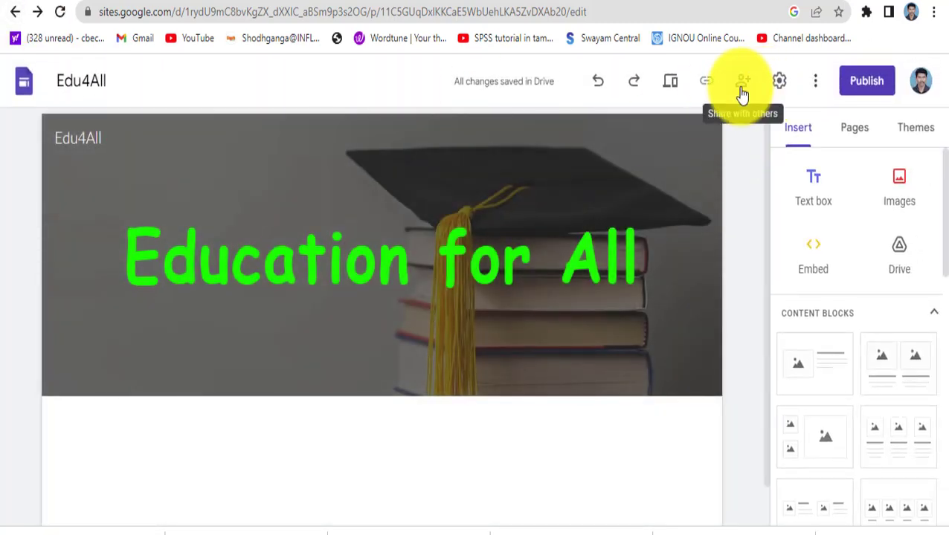
Step: Examine the site's sharing options, including general access and suggested contacts, and close them without adding anyone
{"action": "left_click", "coordinate": [741, 92]}
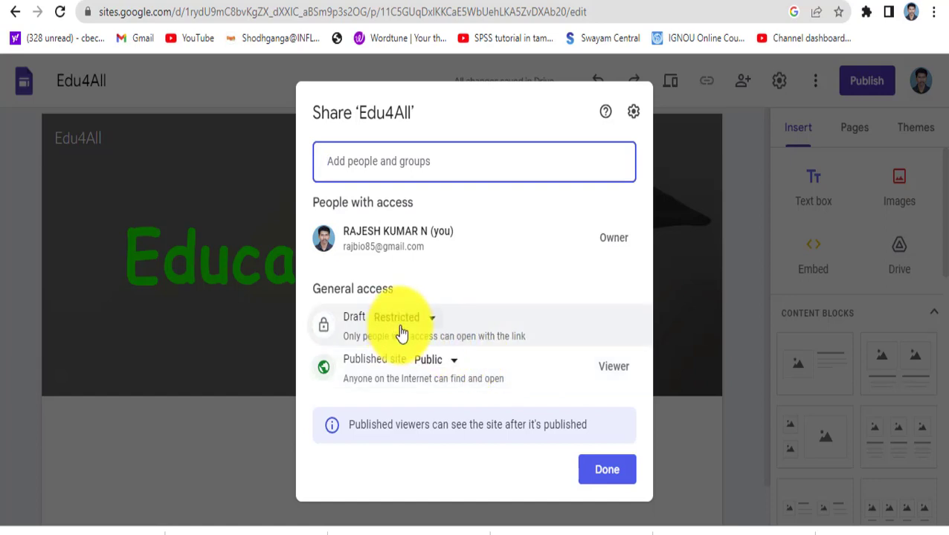
{"action": "left_click", "coordinate": [415, 159]}
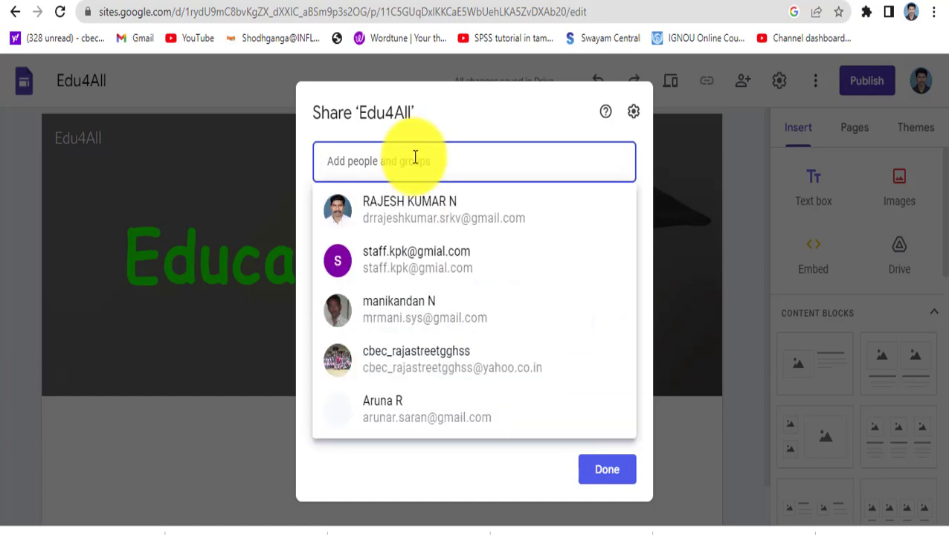
{"action": "left_click", "coordinate": [701, 285]}
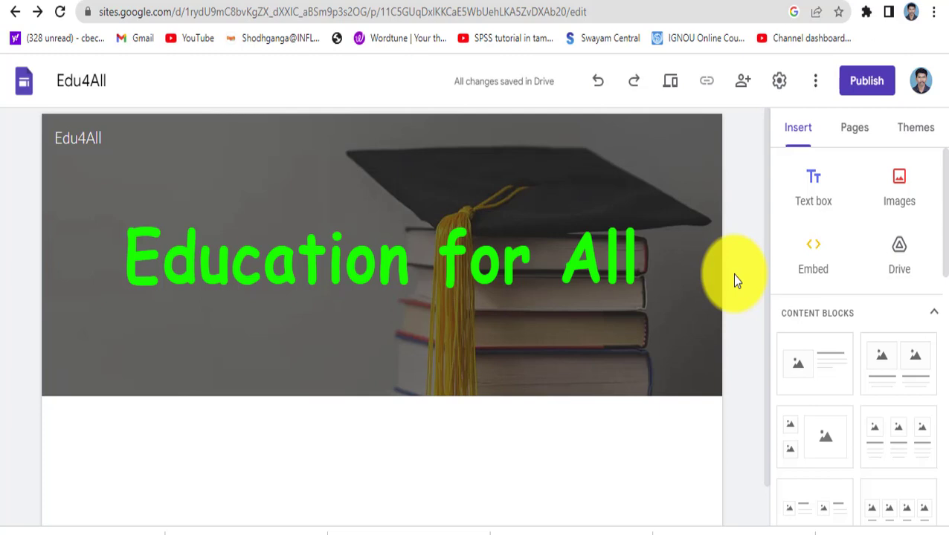
Step: Open the site settings and set the navigation mode to Side
{"action": "left_click", "coordinate": [780, 86]}
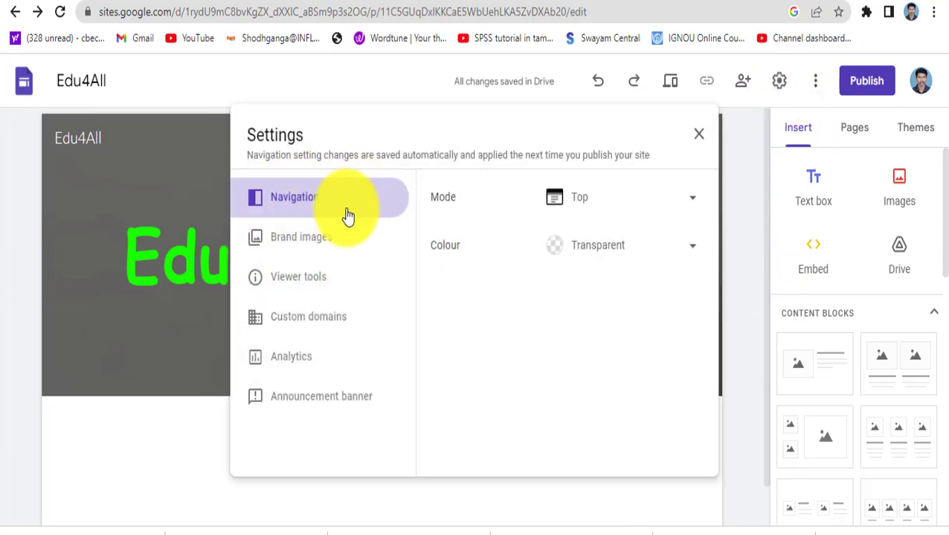
{"action": "left_click", "coordinate": [587, 208]}
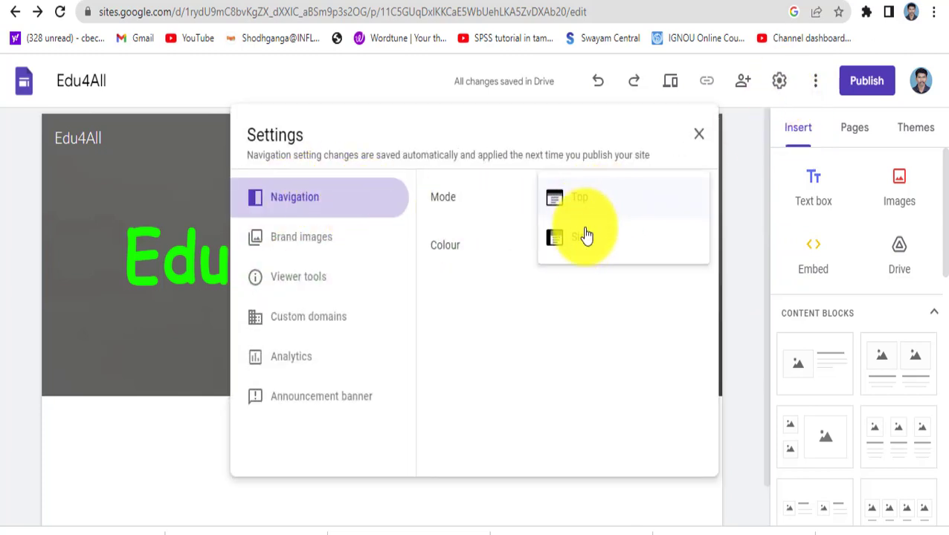
{"action": "left_click", "coordinate": [585, 237]}
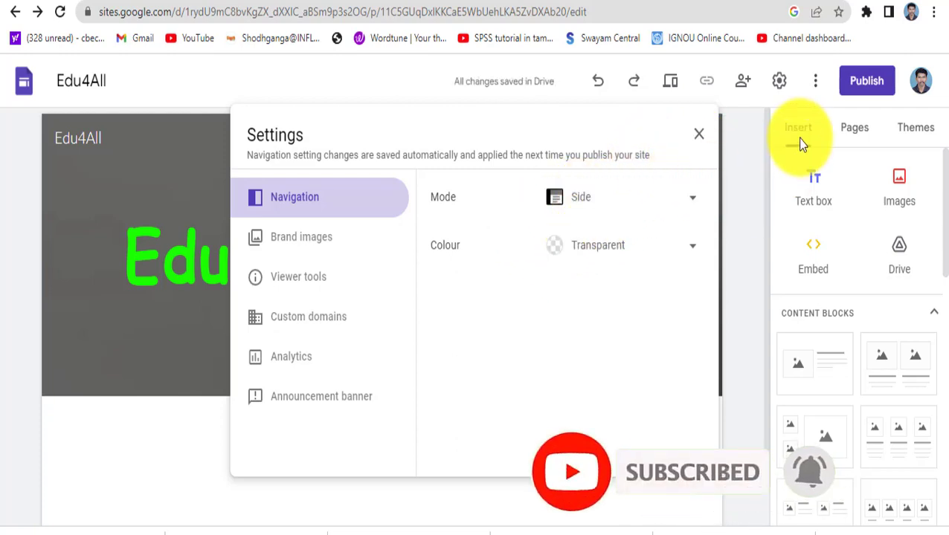
Step: Leave the site settings and start publishing the site, requesting public search engines not to display it
{"action": "left_click", "coordinate": [701, 138]}
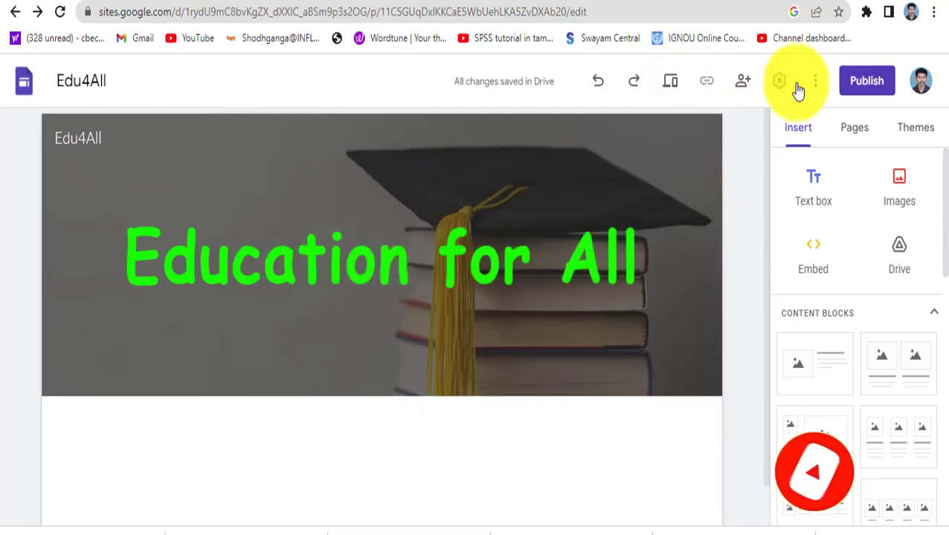
{"action": "left_click", "coordinate": [864, 80]}
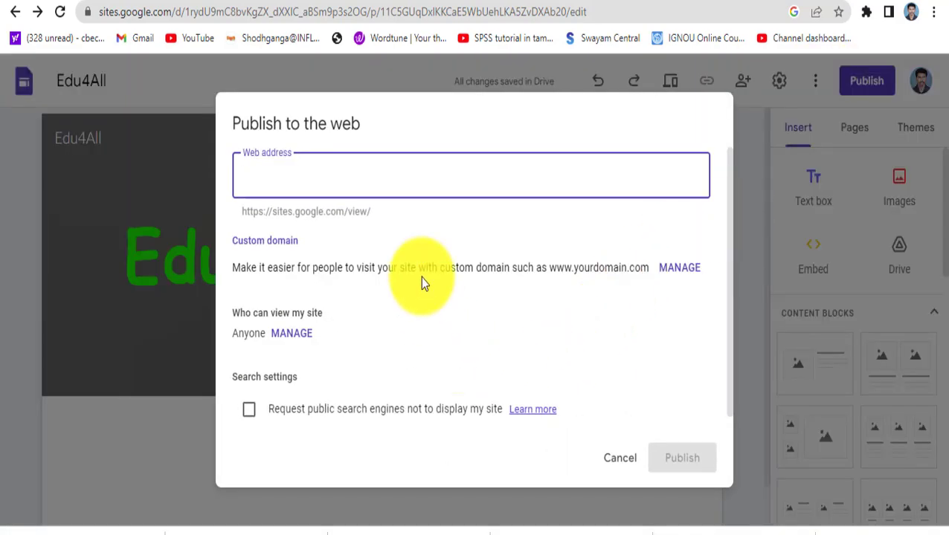
{"action": "left_click", "coordinate": [363, 212]}
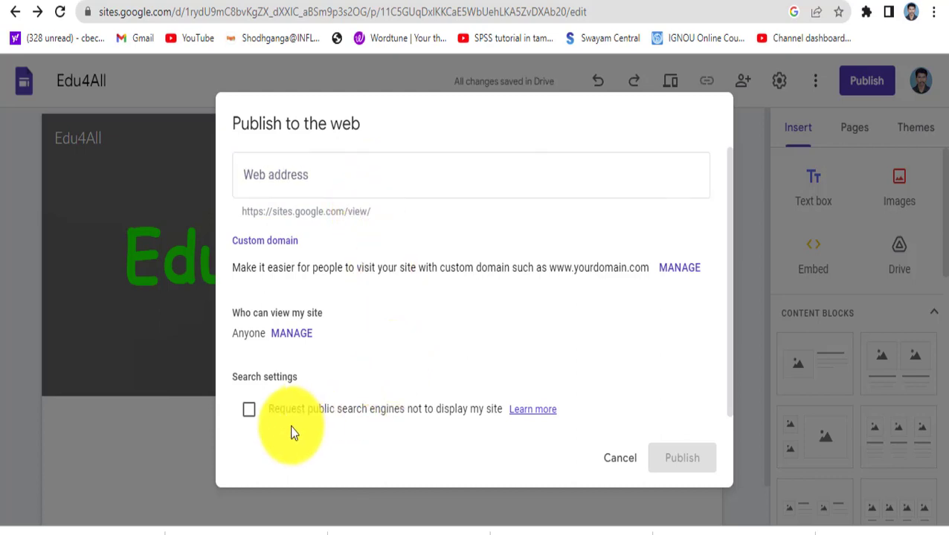
{"action": "left_click", "coordinate": [265, 418]}
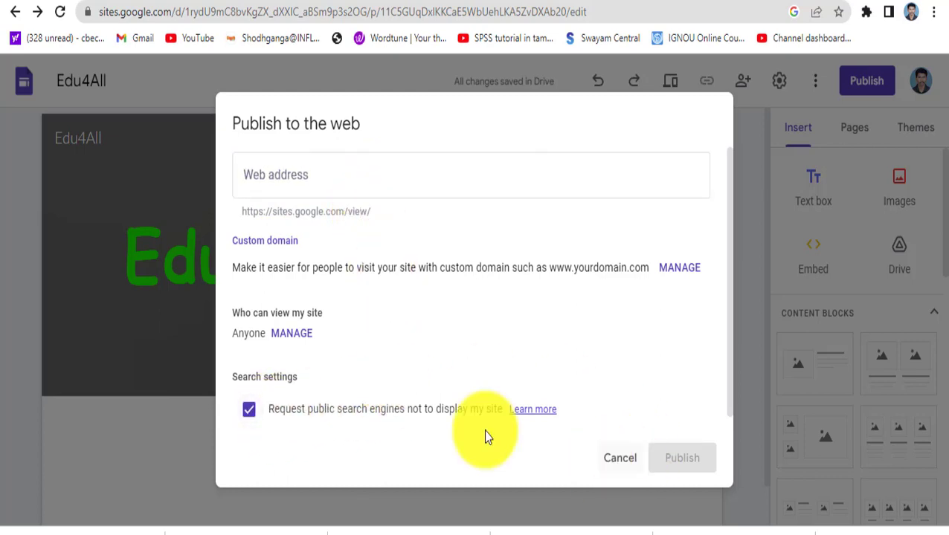
Step: Try edu4all as the site's web address
{"action": "left_click", "coordinate": [276, 179]}
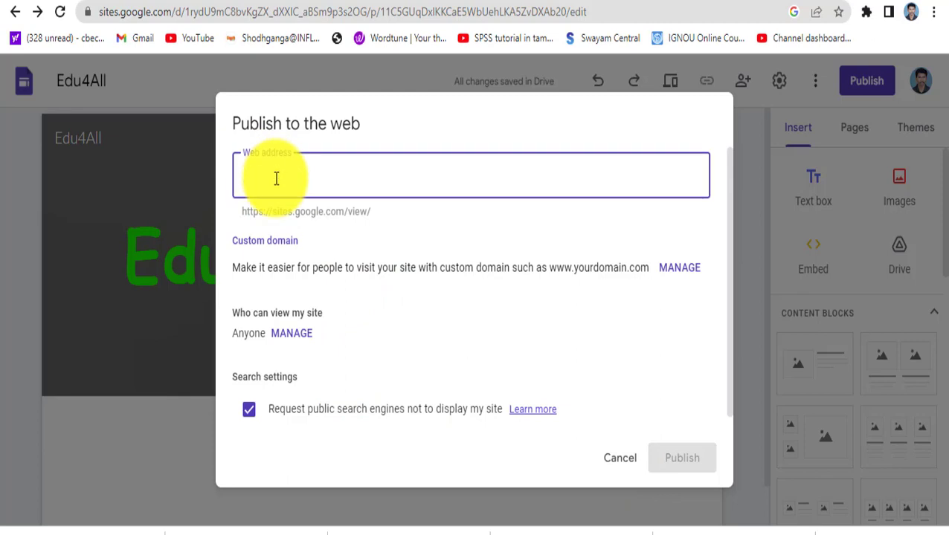
{"action": "type", "text": "edu4all-"}
{"action": "key", "text": "BackSpace"}
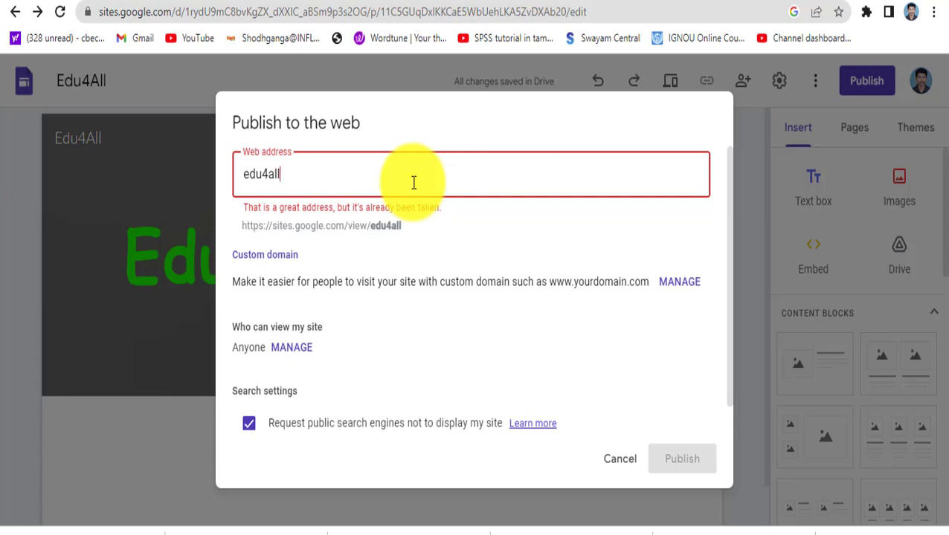
Step: Change the web address to edutalkies and publish the site
{"action": "key", "text": "BackSpace"}
{"action": "key", "text": "BackSpace"}
{"action": "key", "text": "BackSpace"}
{"action": "key", "text": "BackSpace"}
{"action": "key", "text": "BackSpace"}
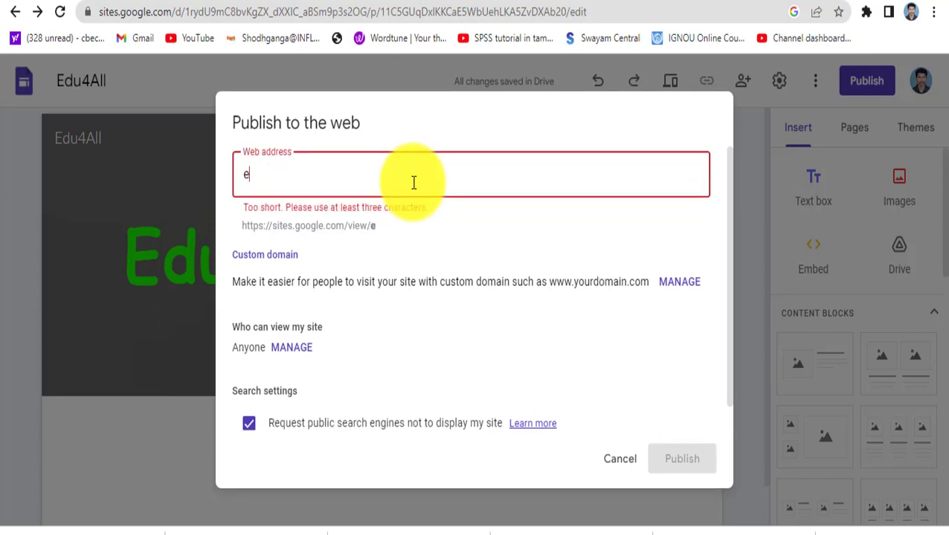
{"action": "type", "text": "utalkies"}
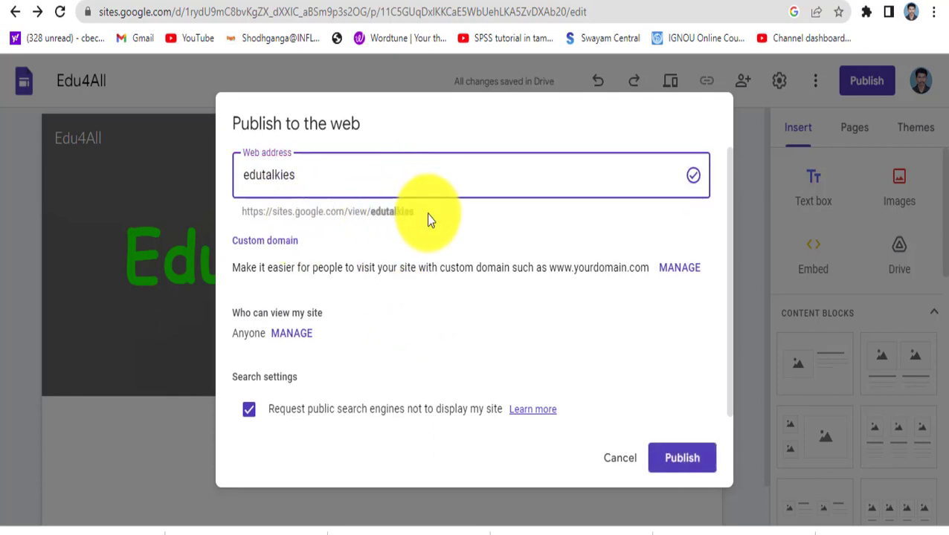
{"action": "left_click", "coordinate": [684, 461]}
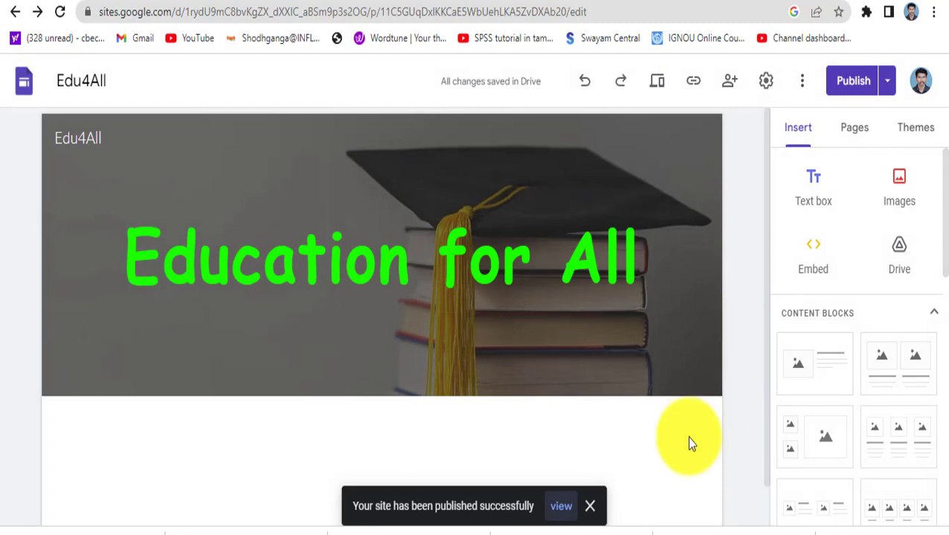
Step: View the published site and return to the site editor
{"action": "left_click", "coordinate": [561, 508]}
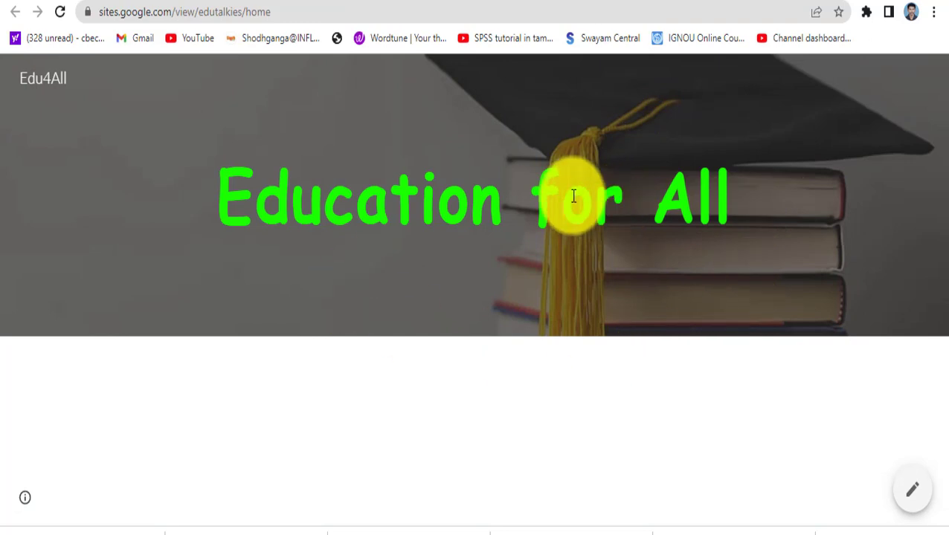
{"action": "left_click", "coordinate": [560, 2]}
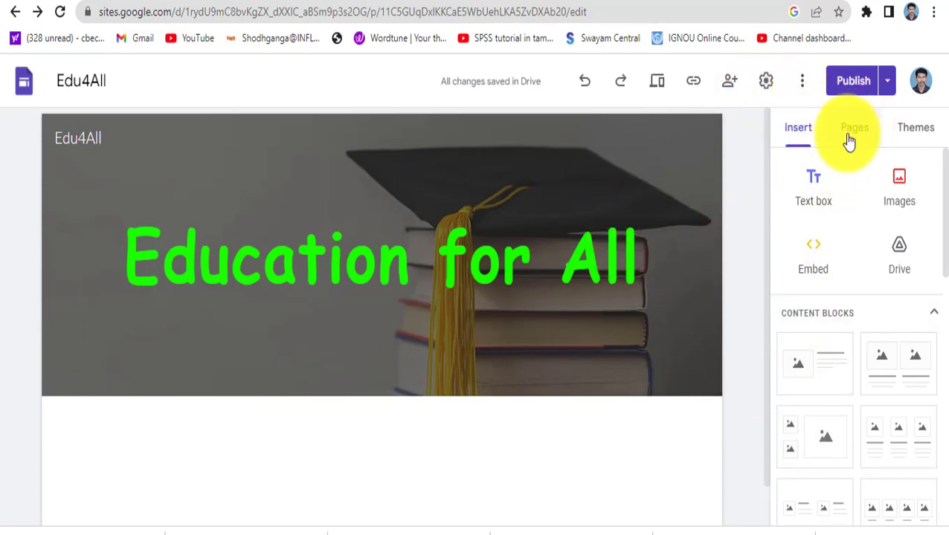
Step: Try the Aristotle, Vision and Diplomat themes on the site
{"action": "left_click", "coordinate": [926, 130]}
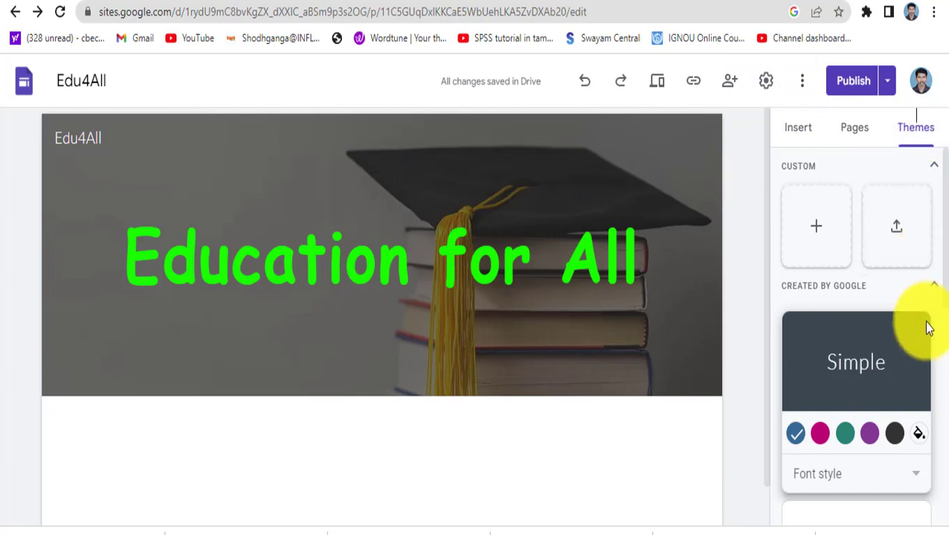
{"action": "scroll", "coordinate": [926, 328], "scroll_direction": "down", "scroll_amount": 2}
{"action": "left_click", "coordinate": [856, 387]}
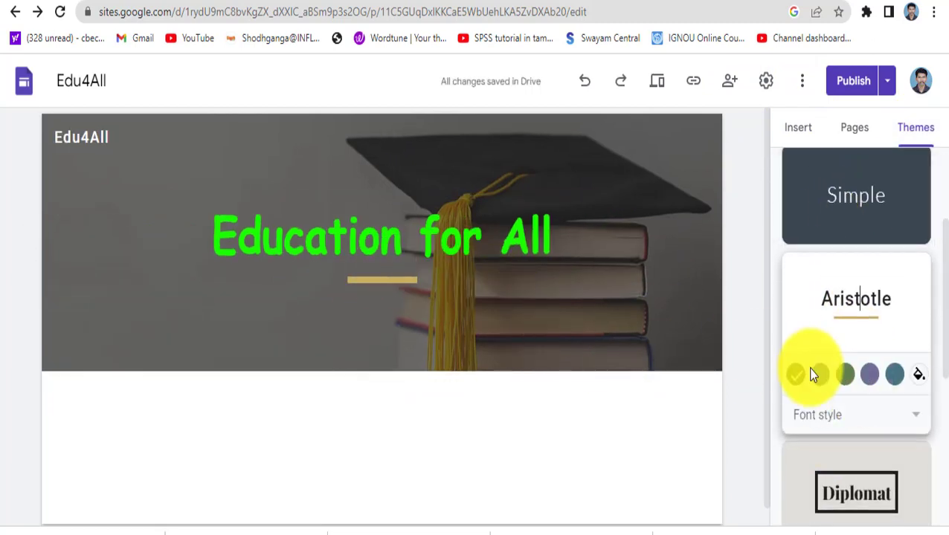
{"action": "scroll", "coordinate": [818, 387], "scroll_direction": "down", "scroll_amount": 2}
{"action": "left_click", "coordinate": [833, 422]}
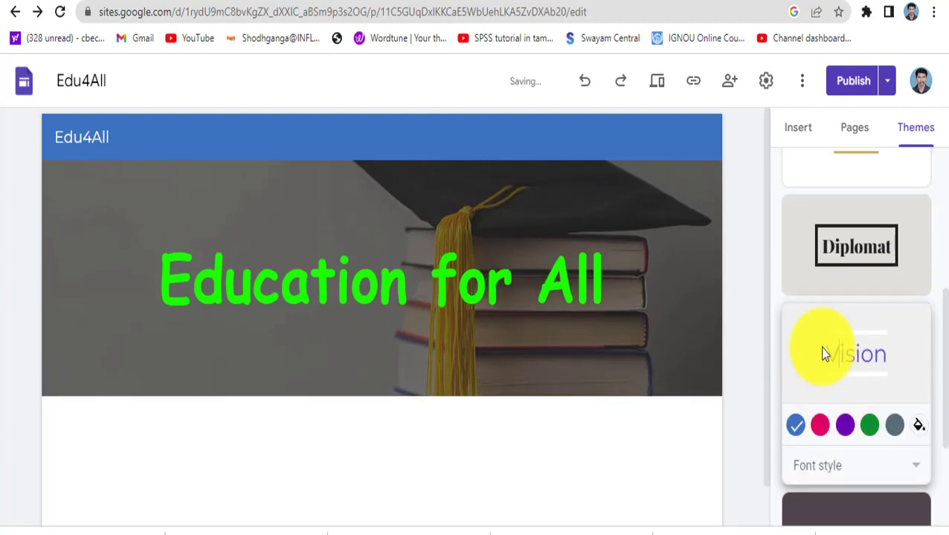
{"action": "left_click", "coordinate": [815, 273]}
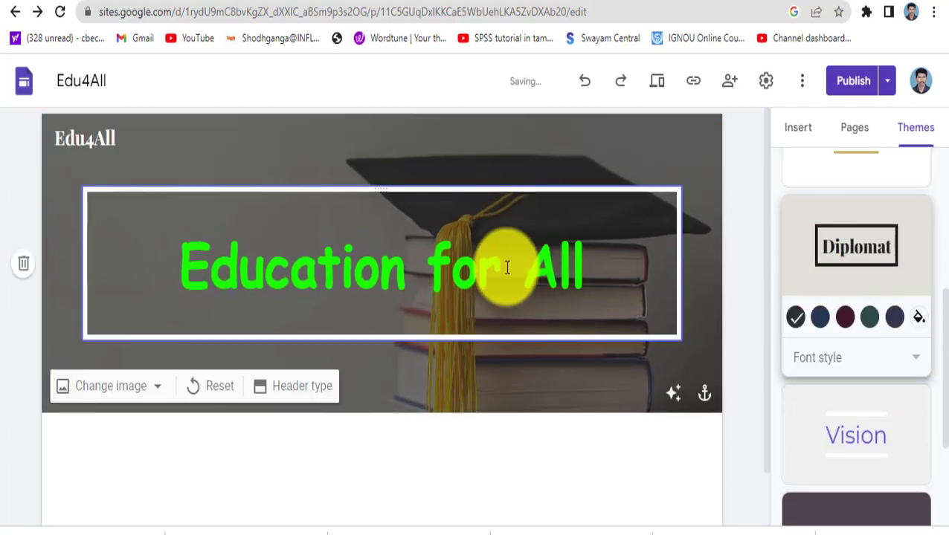
Step: Compare the Level and Impression themes on the site, and apply Level
{"action": "scroll", "coordinate": [756, 381], "scroll_direction": "down", "scroll_amount": 1}
{"action": "scroll", "coordinate": [850, 466], "scroll_direction": "down", "scroll_amount": 2}
{"action": "left_click", "coordinate": [832, 385]}
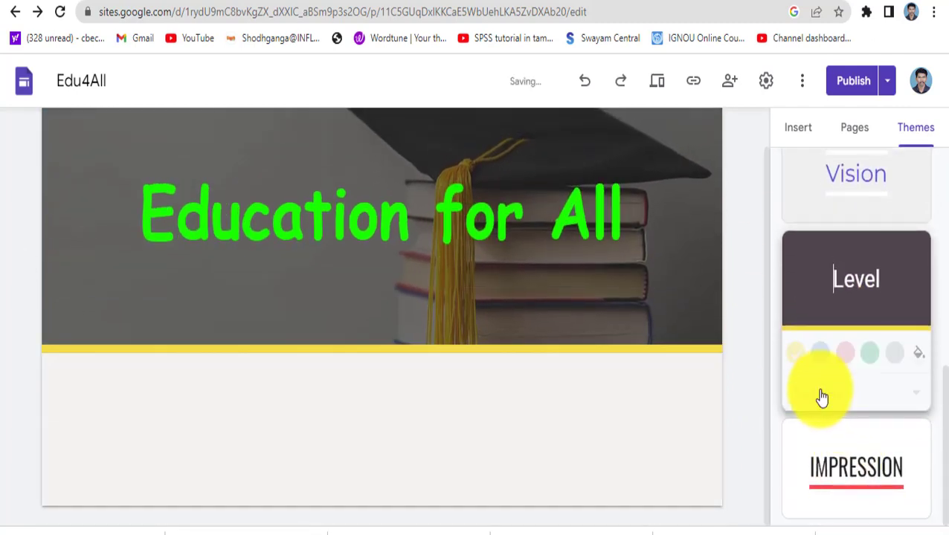
{"action": "left_click", "coordinate": [842, 482]}
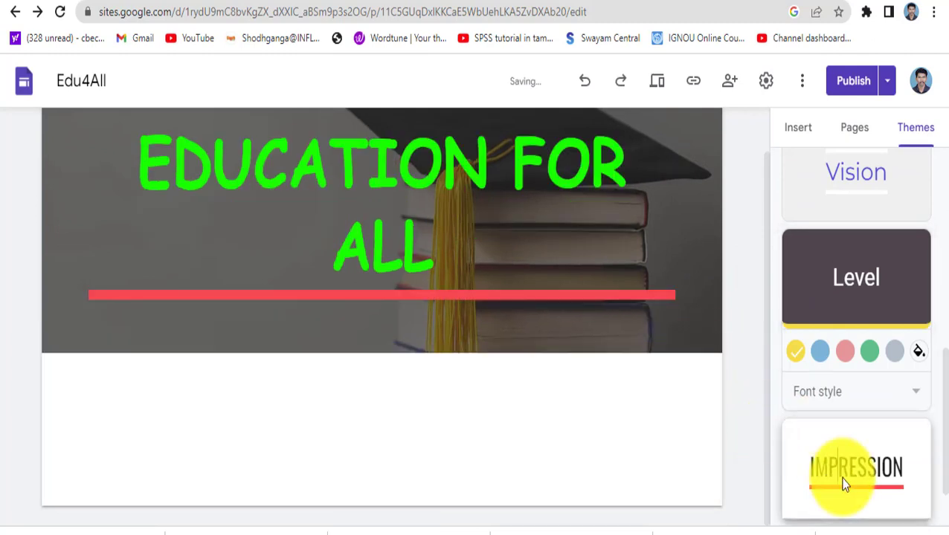
{"action": "left_click", "coordinate": [837, 318]}
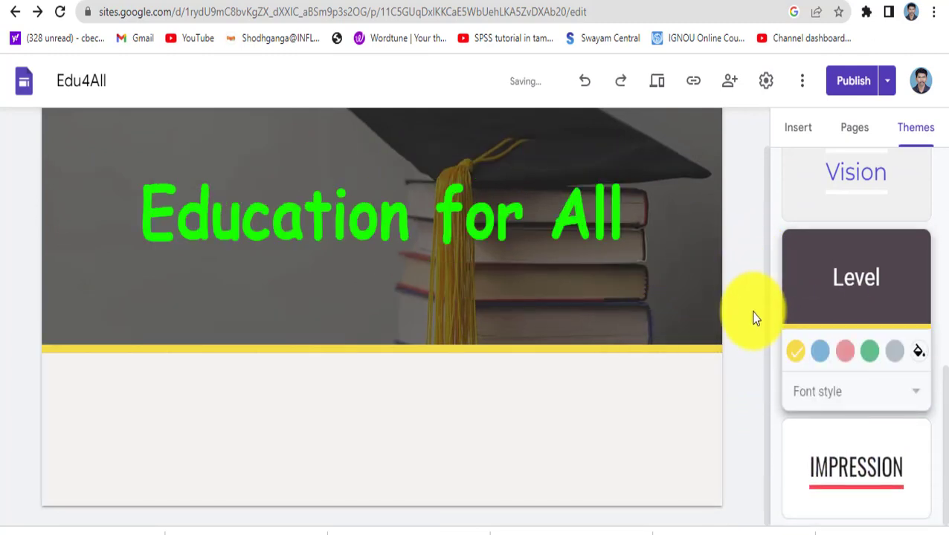
Step: Add a new page named Science to the site
{"action": "left_click", "coordinate": [865, 134]}
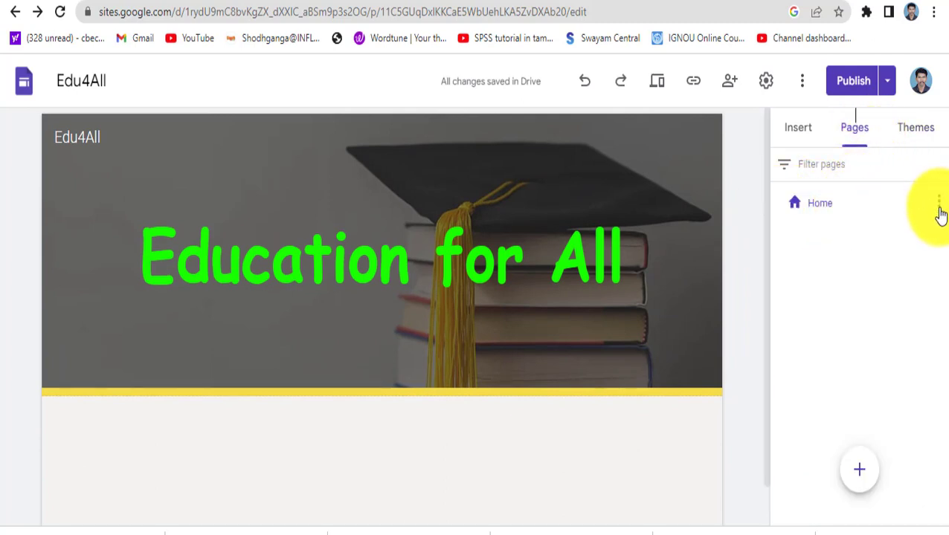
{"action": "left_click", "coordinate": [940, 202]}
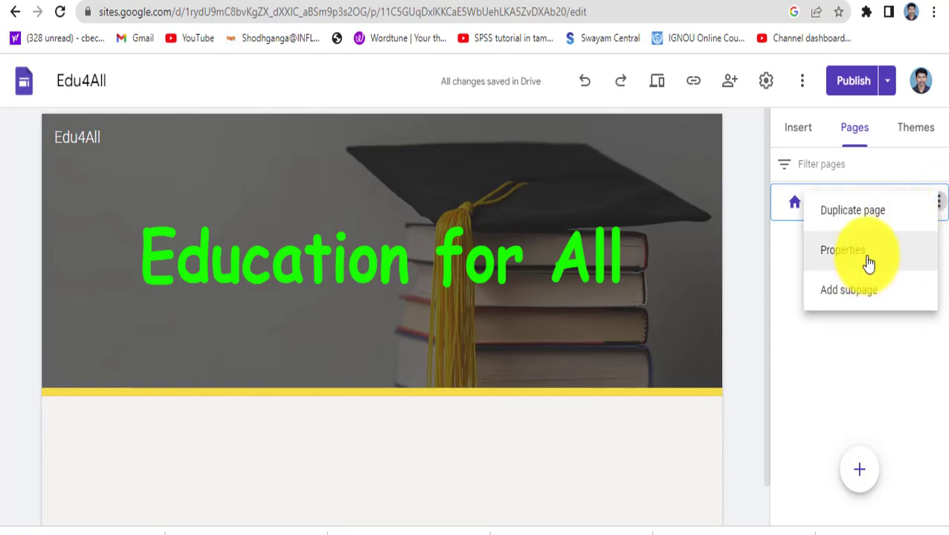
{"action": "left_click", "coordinate": [861, 386]}
{"action": "mouse_move", "coordinate": [861, 480]}
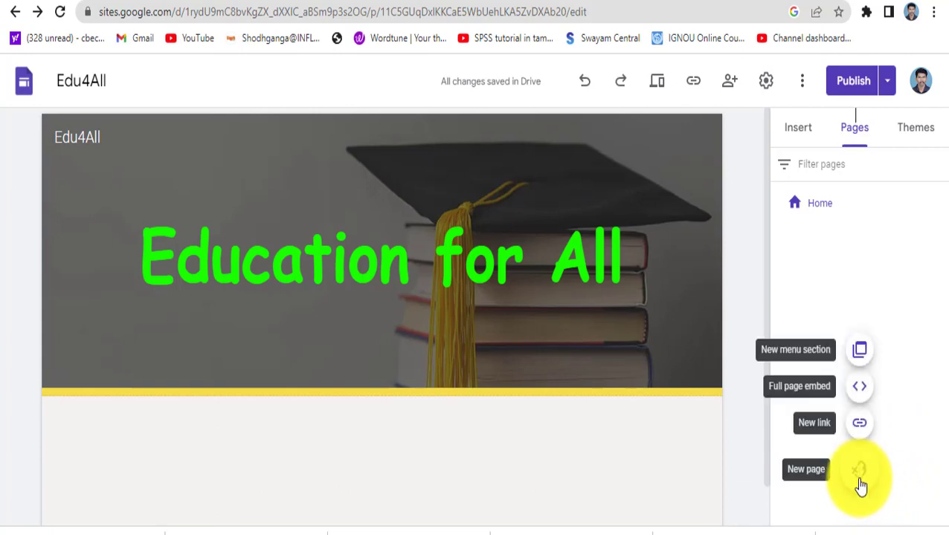
{"action": "left_click", "coordinate": [860, 482]}
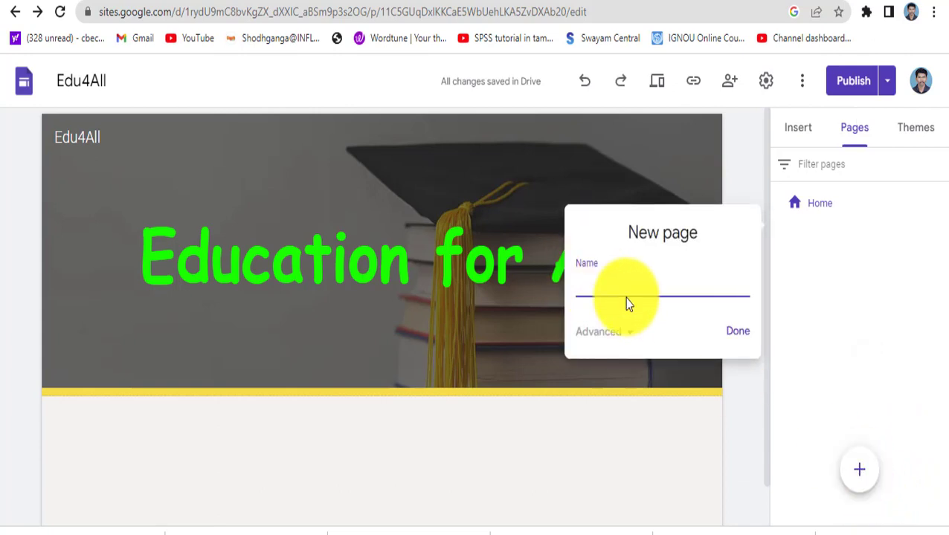
{"action": "type", "text": "Science"}
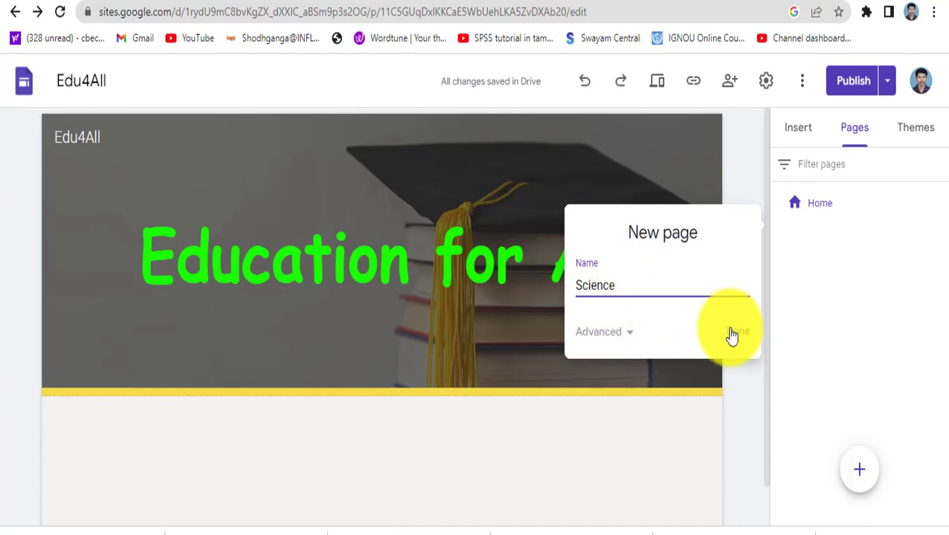
{"action": "left_click", "coordinate": [734, 332]}
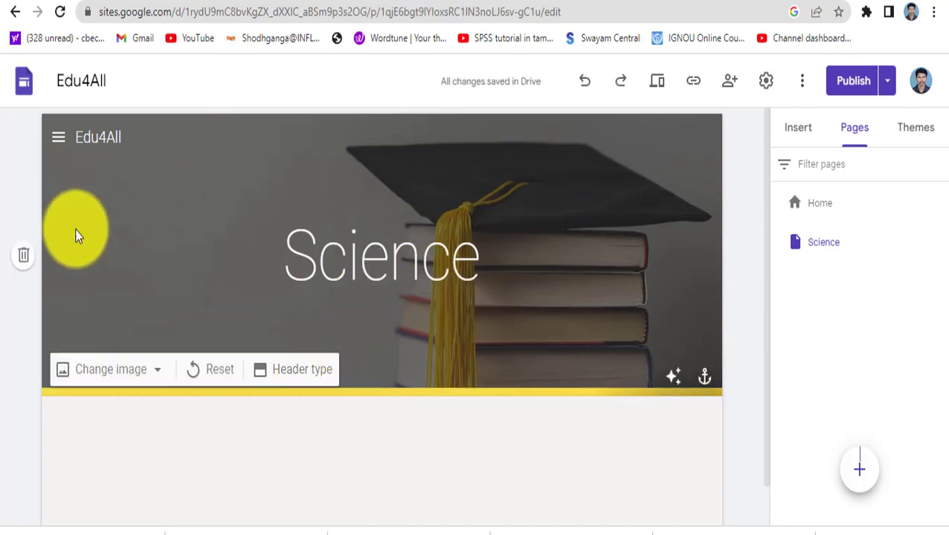
Step: Check the Home and Science pages, and add a subpage named Profile under Home
{"action": "left_click", "coordinate": [830, 212]}
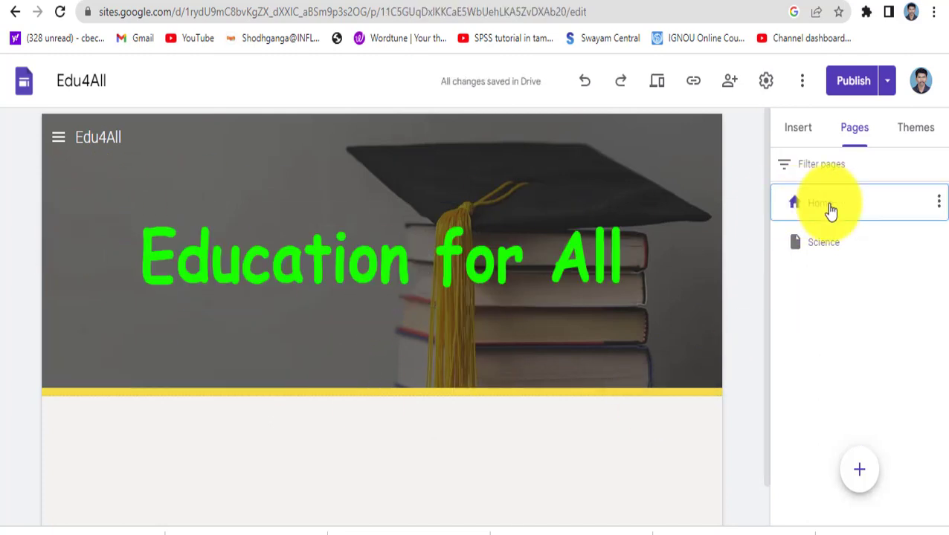
{"action": "left_click", "coordinate": [830, 240]}
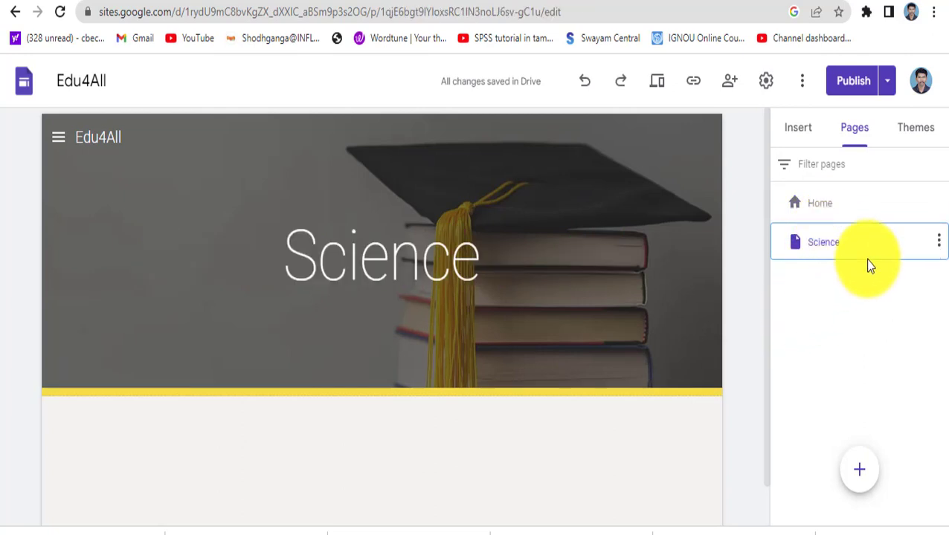
{"action": "left_click", "coordinate": [863, 210]}
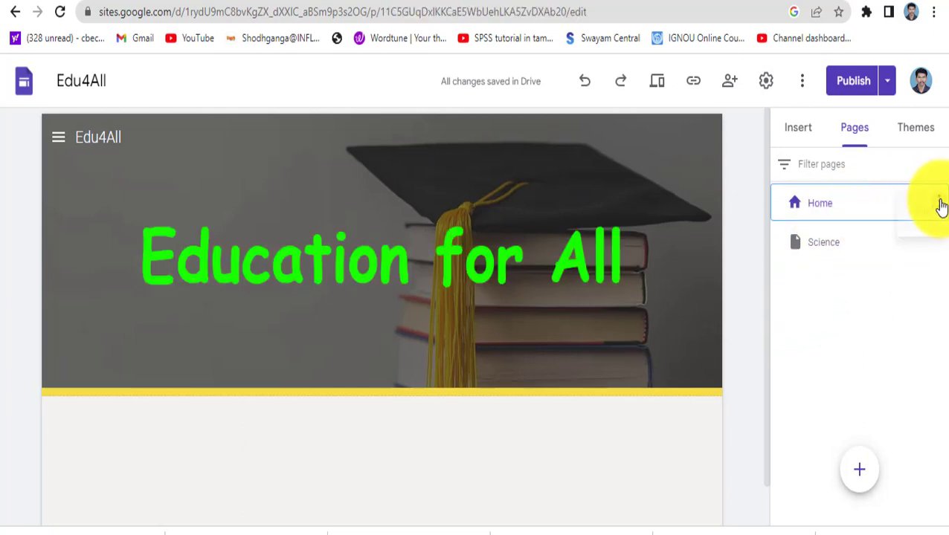
{"action": "left_click", "coordinate": [940, 205]}
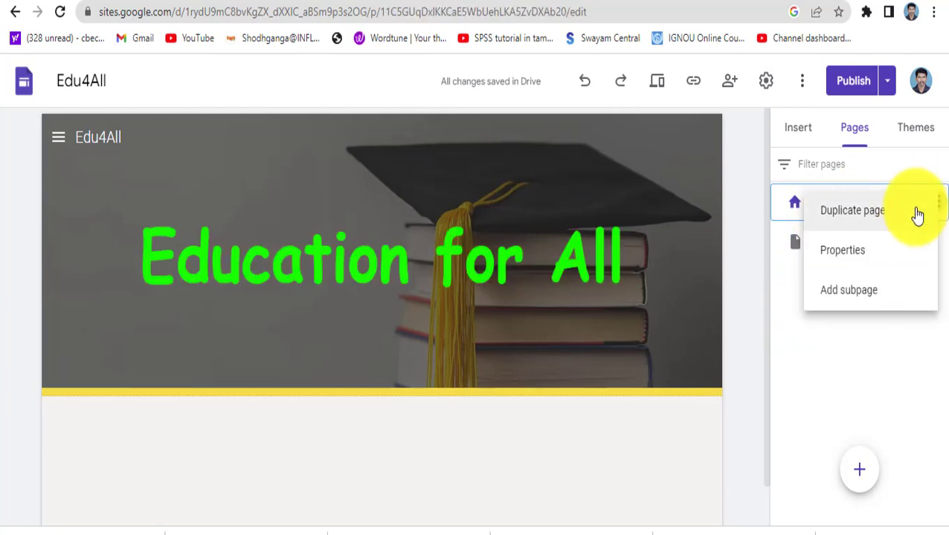
{"action": "left_click", "coordinate": [860, 297]}
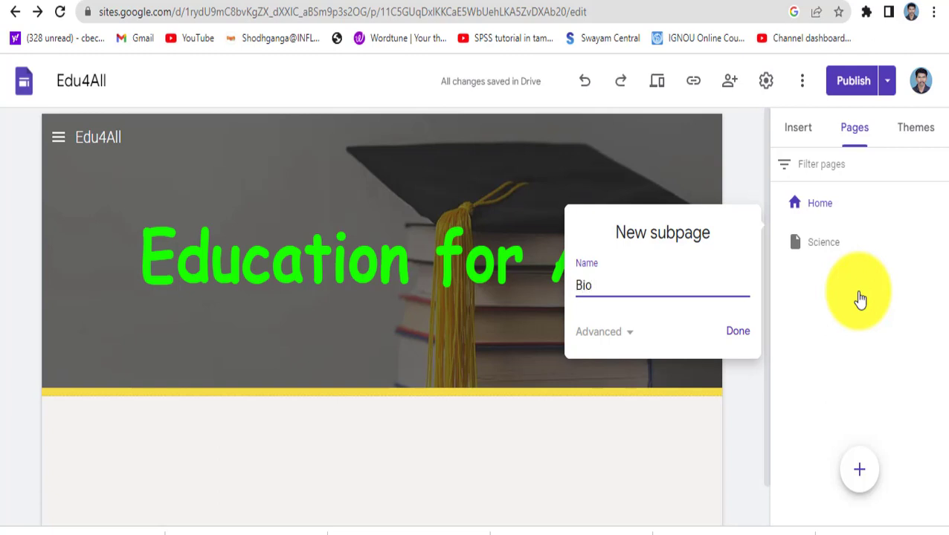
{"action": "type", "text": "Bio"}
{"action": "left_click", "coordinate": [738, 332]}
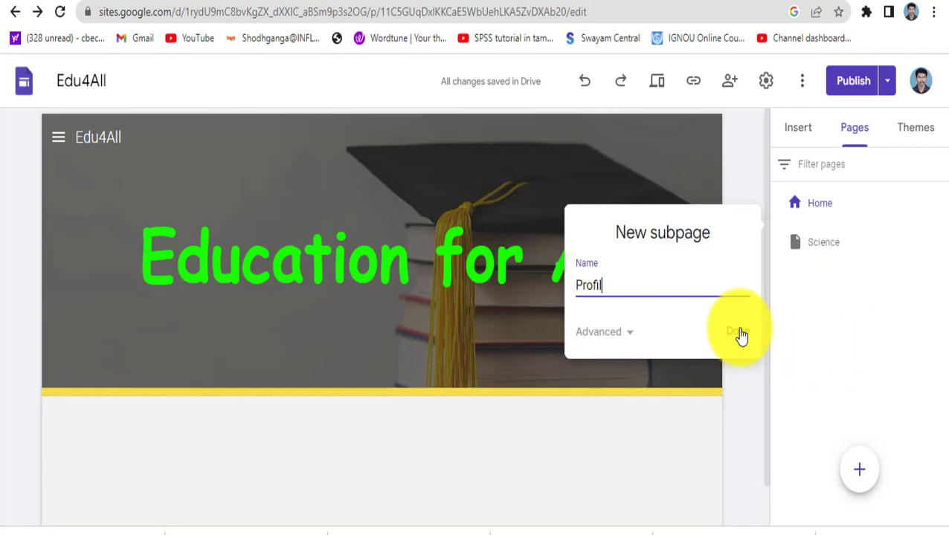
{"action": "left_click", "coordinate": [741, 336]}
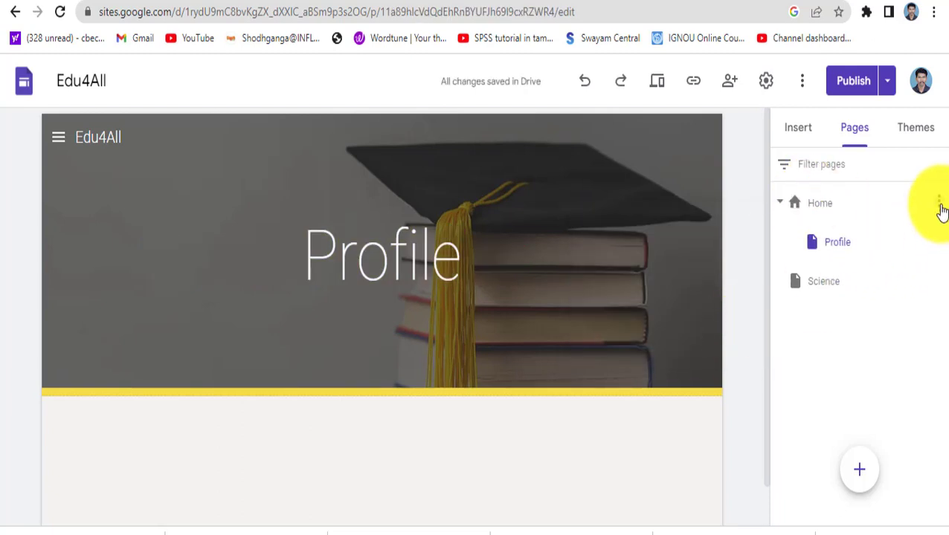
Step: Add a second subpage named Contact Us under the Home page
{"action": "left_click", "coordinate": [940, 208]}
{"action": "left_click", "coordinate": [874, 301]}
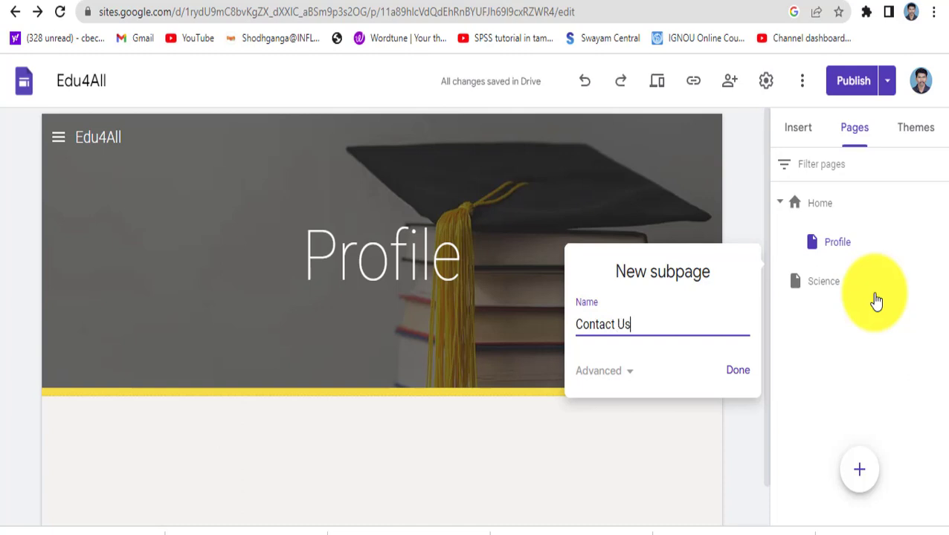
{"action": "type", "text": "Contact Us"}
{"action": "left_click", "coordinate": [738, 369]}
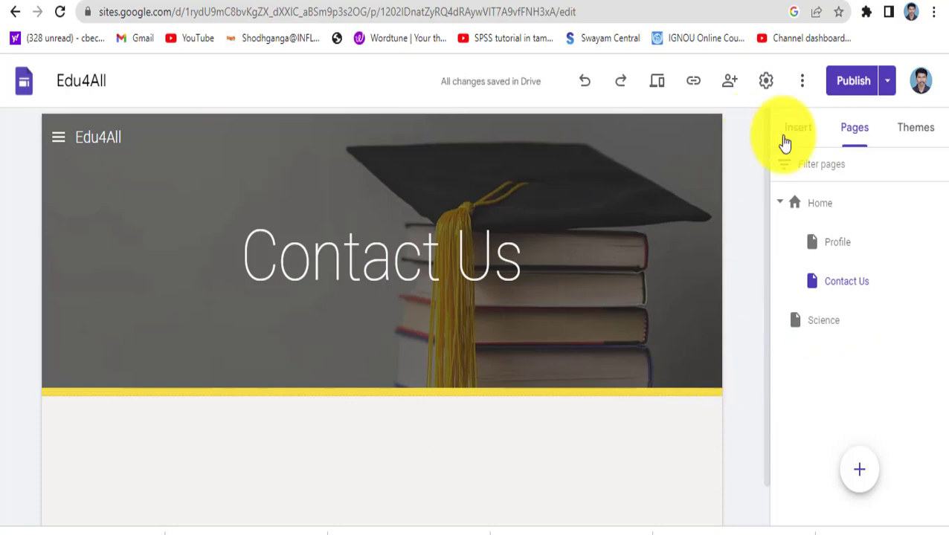
Step: Publish the site's changes and reload the published home page to check them
{"action": "left_click", "coordinate": [852, 82]}
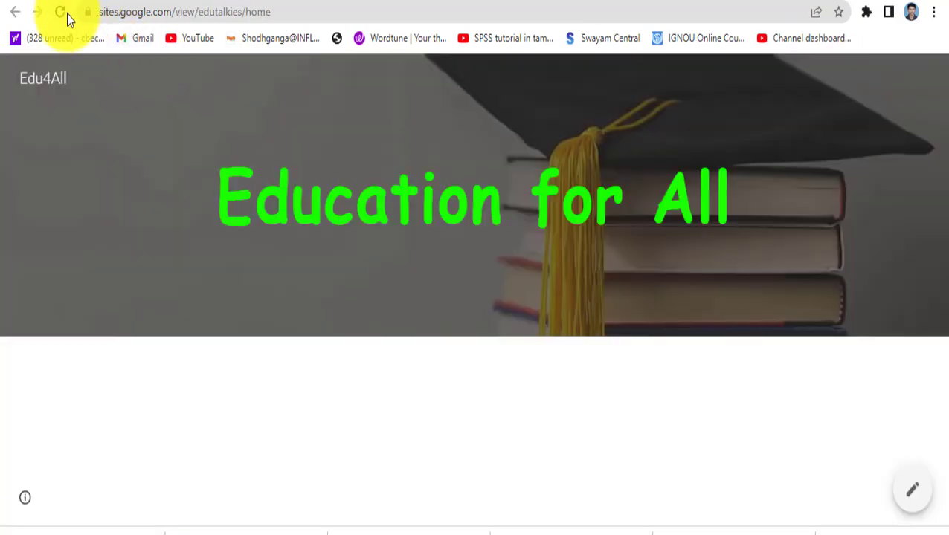
{"action": "left_click", "coordinate": [60, 12]}
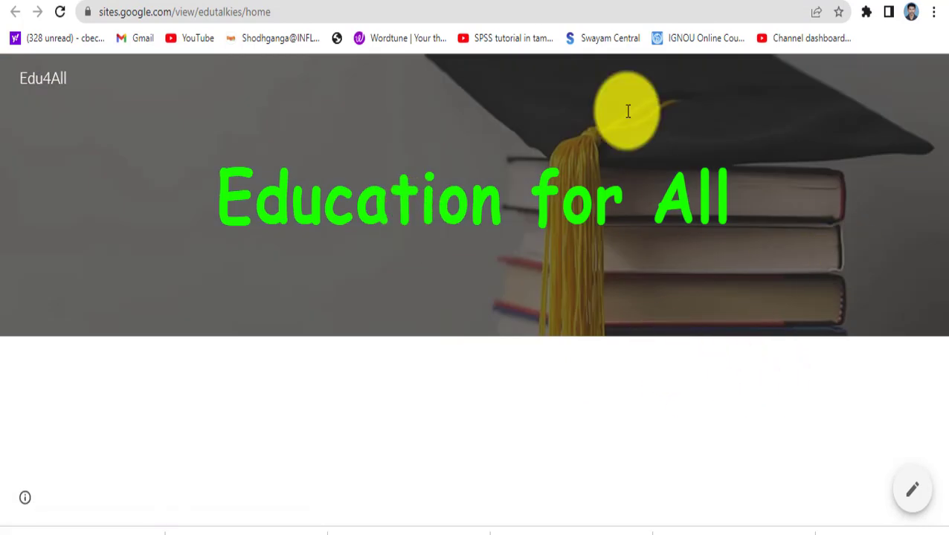
Step: Publish the reviewed theme and page changes, and preview the Contact Us page at large-screen size
{"action": "left_click", "coordinate": [644, 7]}
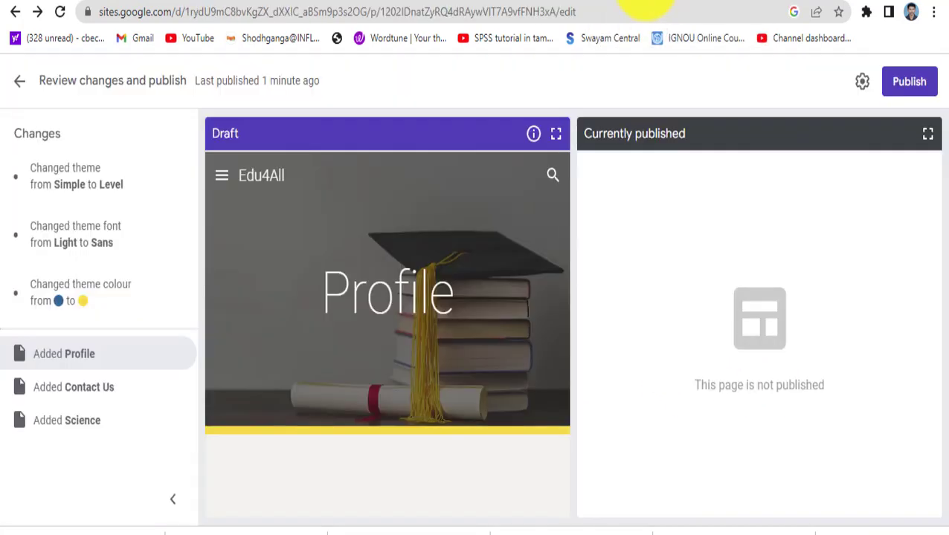
{"action": "left_click", "coordinate": [915, 84]}
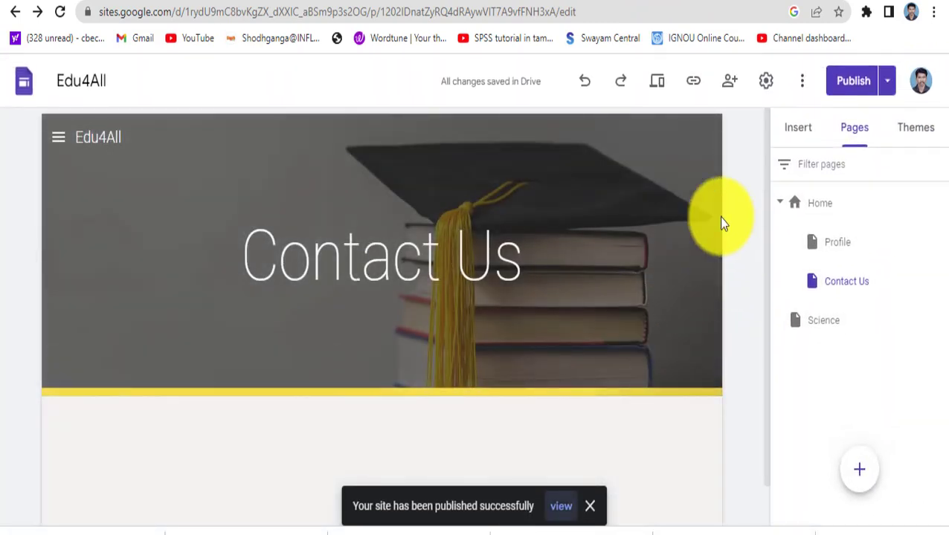
{"action": "left_click", "coordinate": [657, 83]}
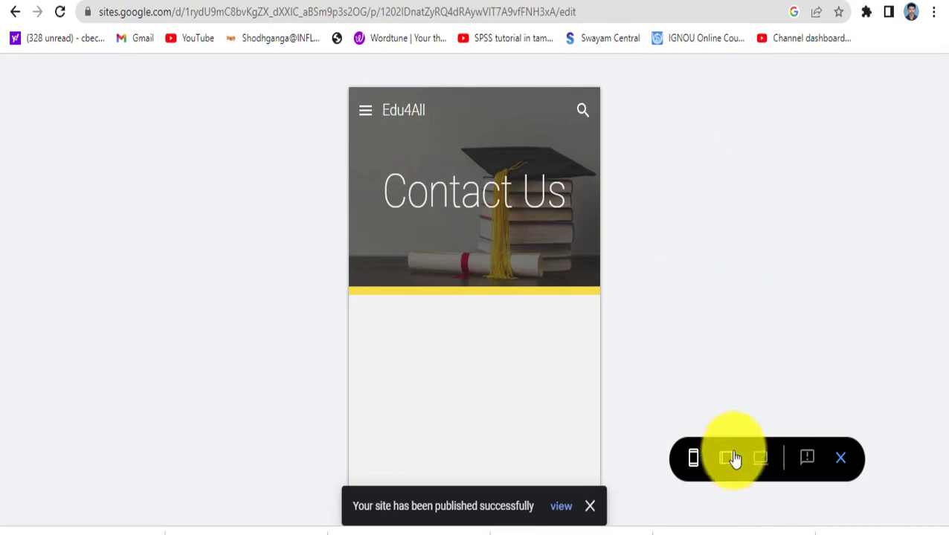
{"action": "left_click", "coordinate": [758, 465]}
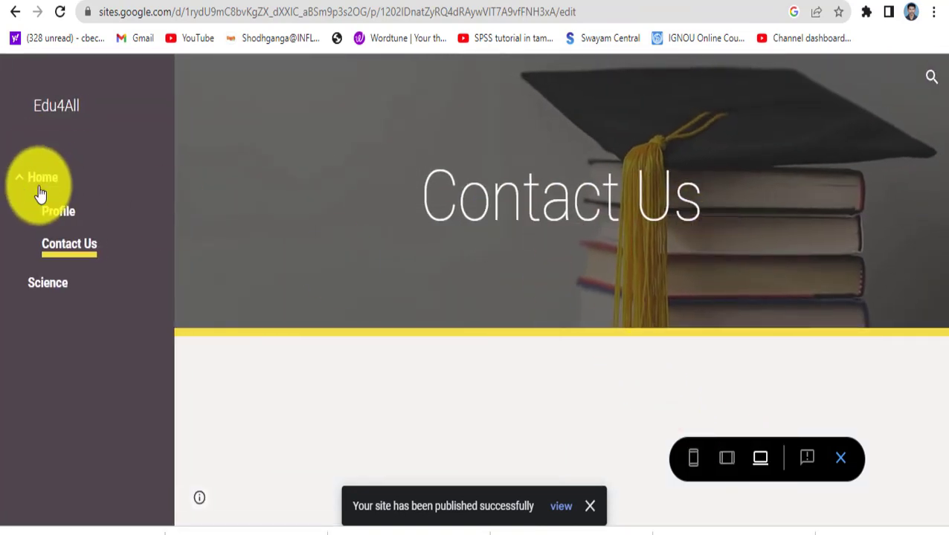
Step: Check the Science page and the subpages under Home in the side navigation preview, and return to the editor
{"action": "left_click", "coordinate": [52, 292]}
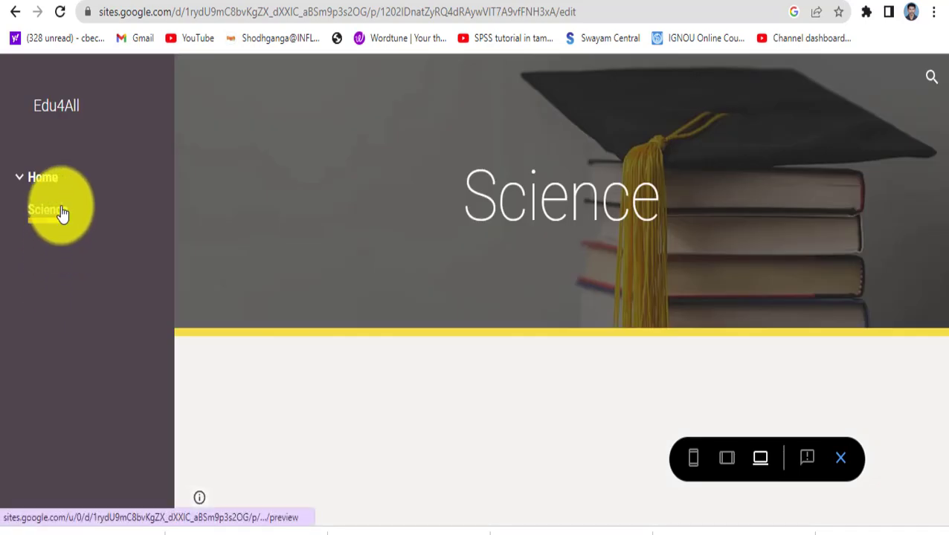
{"action": "left_click", "coordinate": [21, 179]}
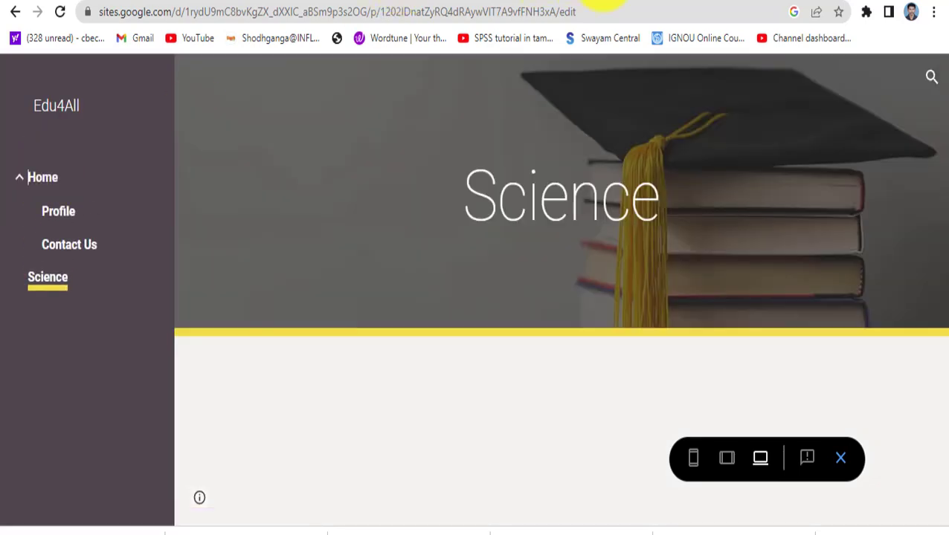
{"action": "left_click", "coordinate": [15, 12]}
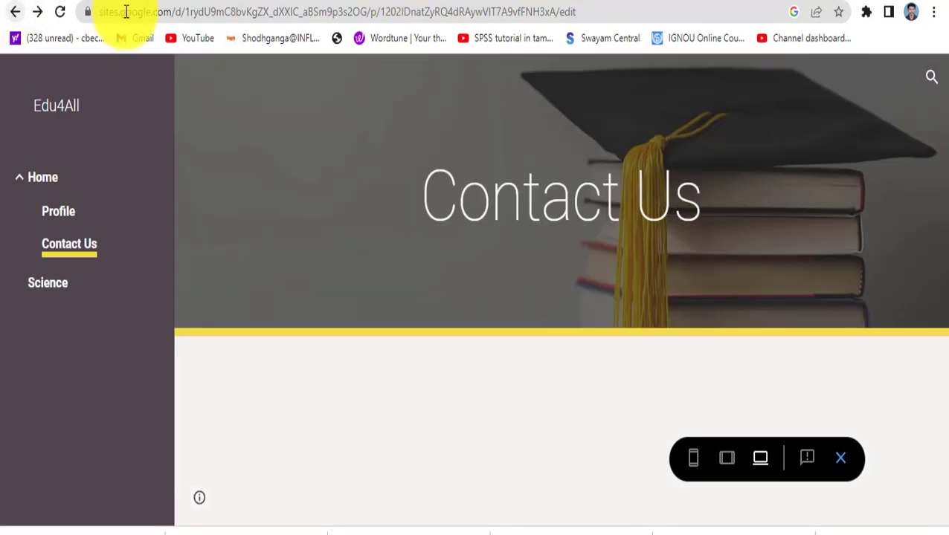
{"action": "left_click", "coordinate": [15, 11]}
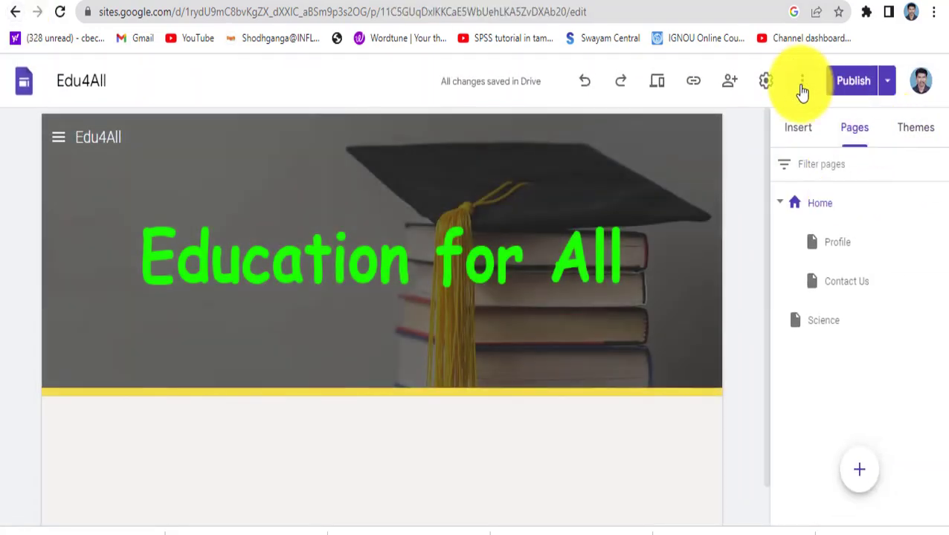
Step: Set the site's navigation mode to Top and publish the change
{"action": "left_click", "coordinate": [774, 81]}
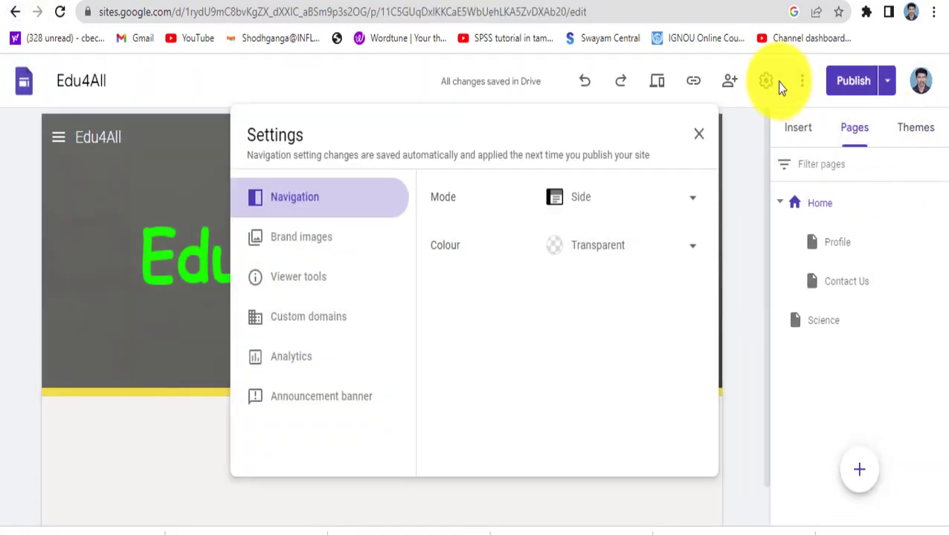
{"action": "left_click", "coordinate": [649, 199]}
{"action": "left_click", "coordinate": [628, 168]}
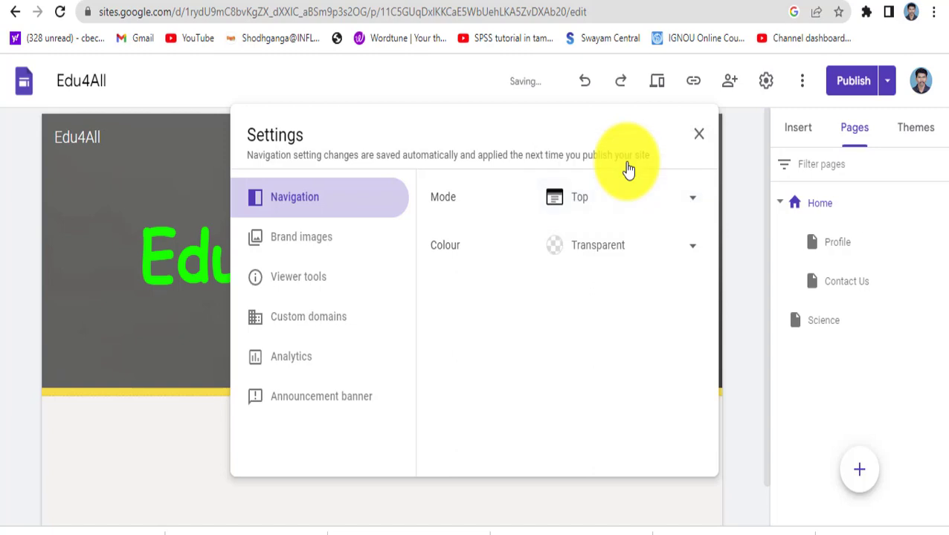
{"action": "left_click", "coordinate": [699, 133]}
{"action": "left_click", "coordinate": [853, 82]}
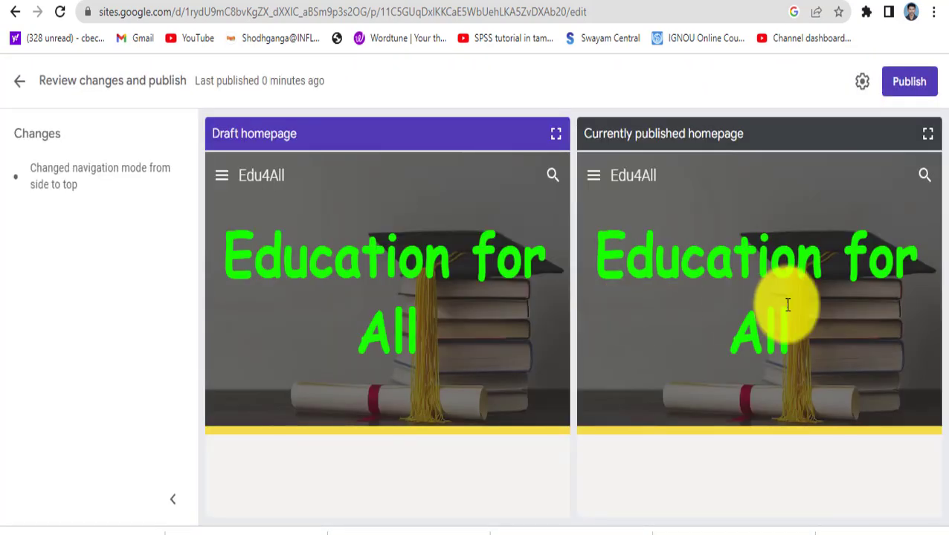
{"action": "left_click", "coordinate": [907, 84]}
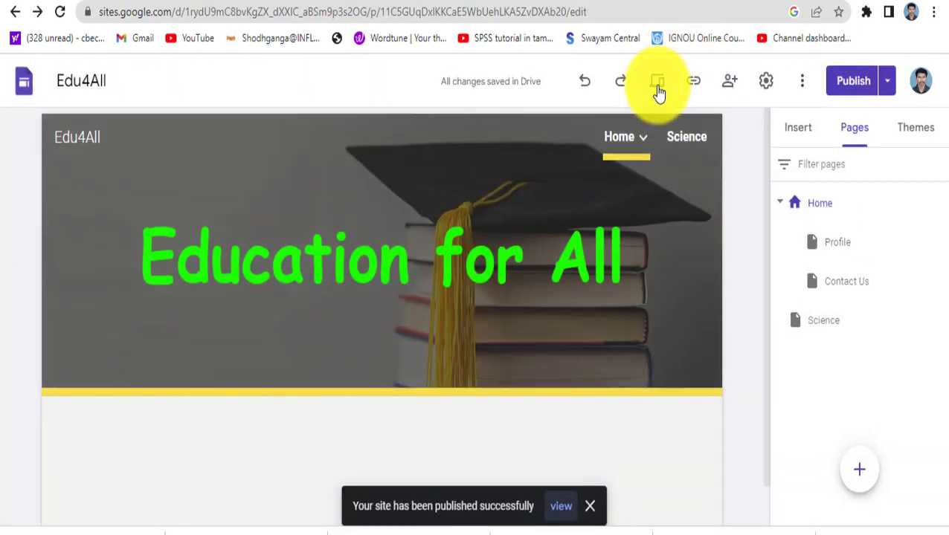
Step: Preview the site to check Home's subpage list and the Science page, and return to the editor
{"action": "left_click", "coordinate": [657, 88]}
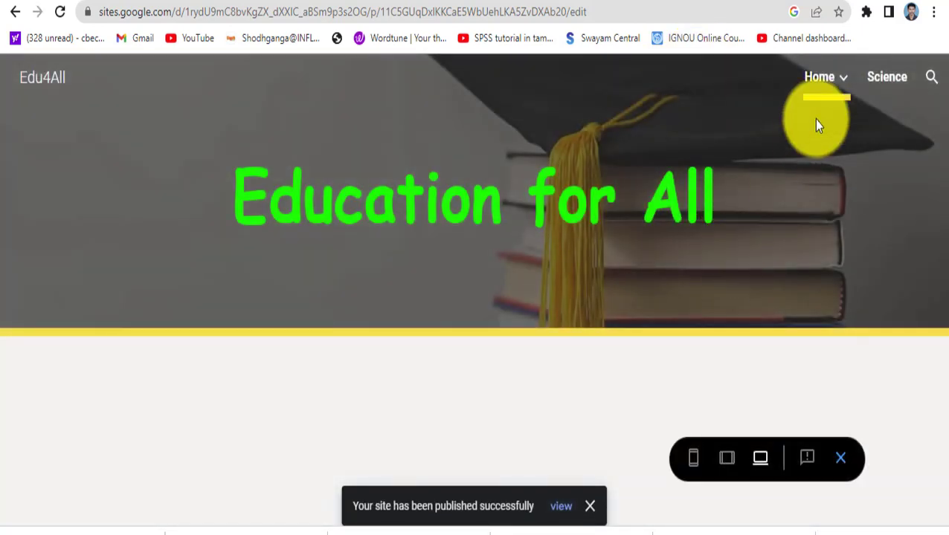
{"action": "mouse_move", "coordinate": [823, 84]}
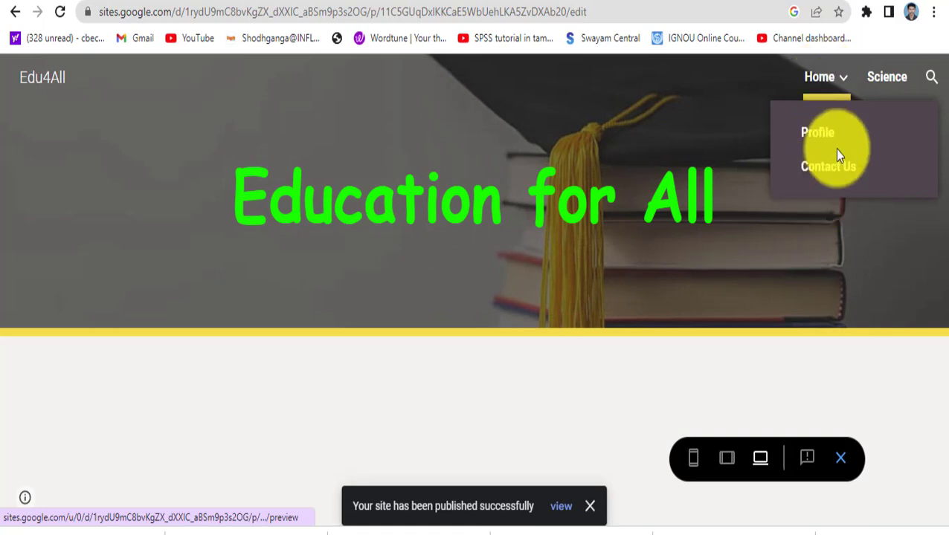
{"action": "left_click", "coordinate": [880, 78]}
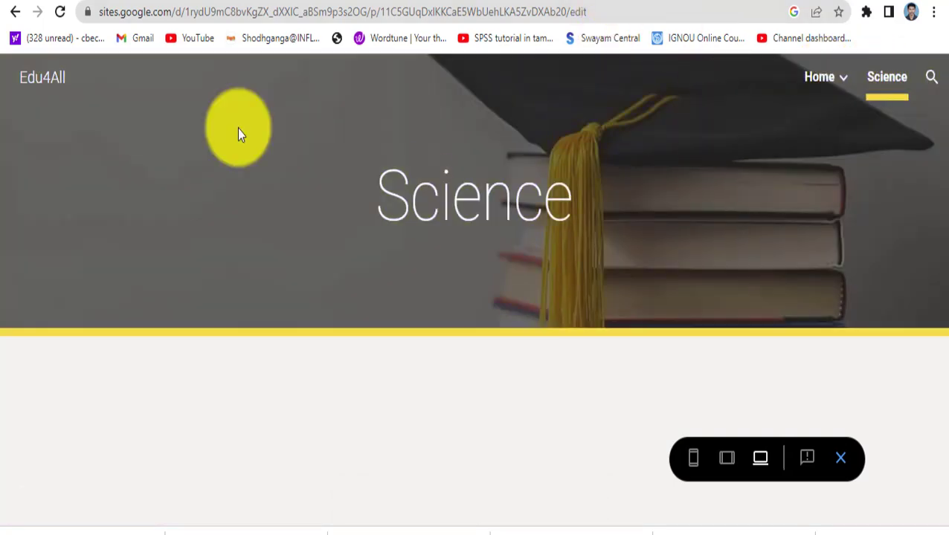
{"action": "left_click", "coordinate": [9, 12]}
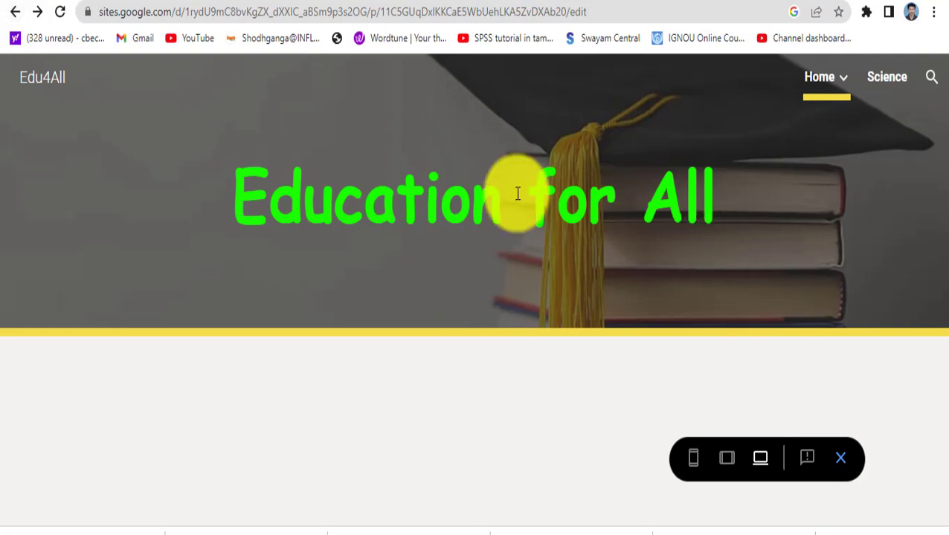
{"action": "left_click", "coordinate": [17, 17]}
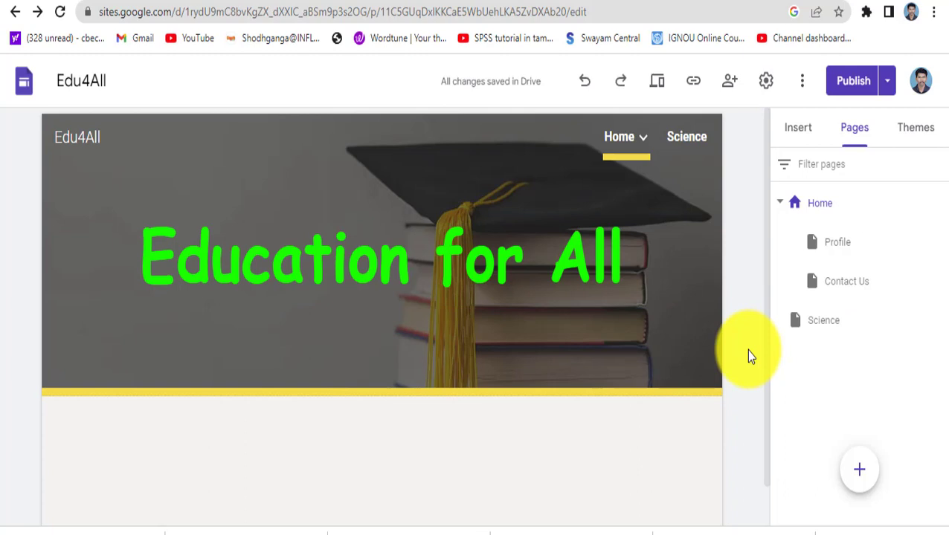
Step: Open the Science page and search Google images for "science" to replace its header image
{"action": "scroll", "coordinate": [745, 352], "scroll_direction": "down", "scroll_amount": 1}
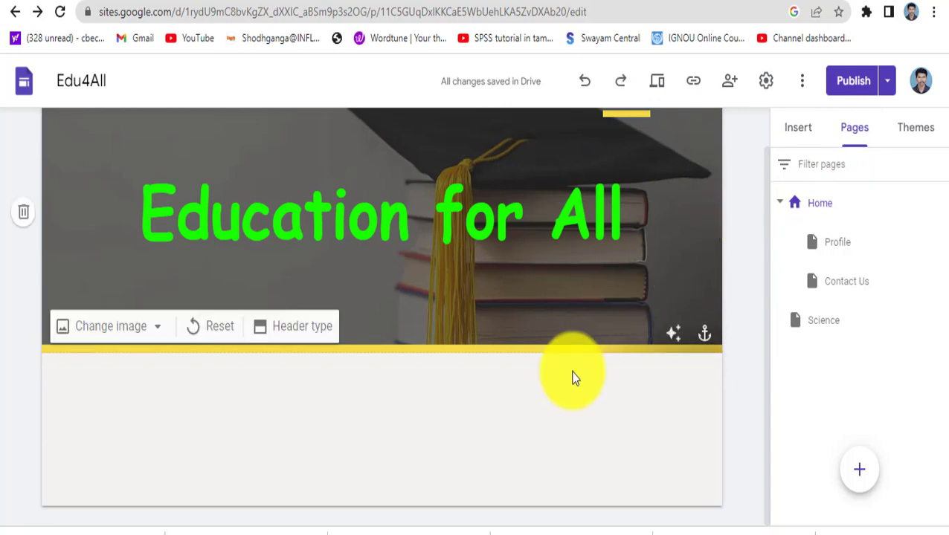
{"action": "left_click", "coordinate": [830, 247]}
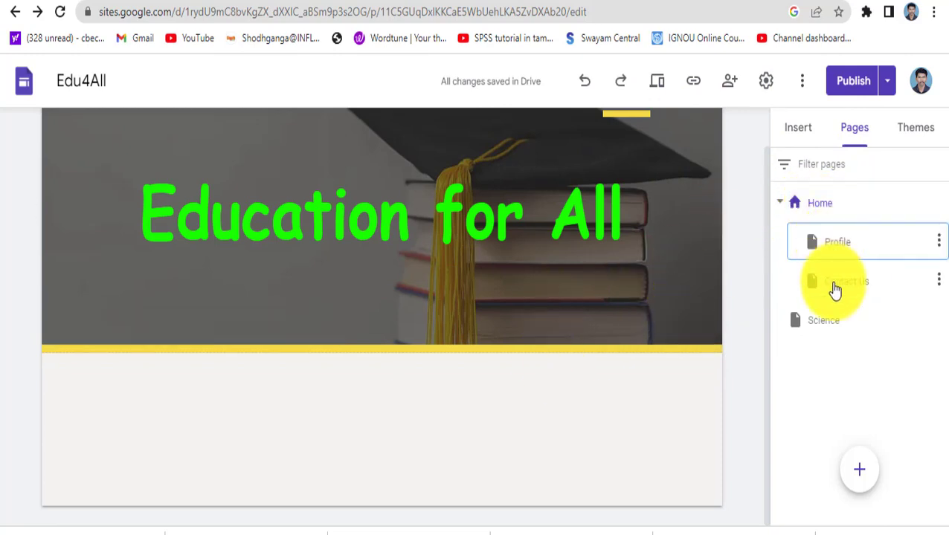
{"action": "left_click", "coordinate": [833, 286]}
{"action": "left_click", "coordinate": [831, 332]}
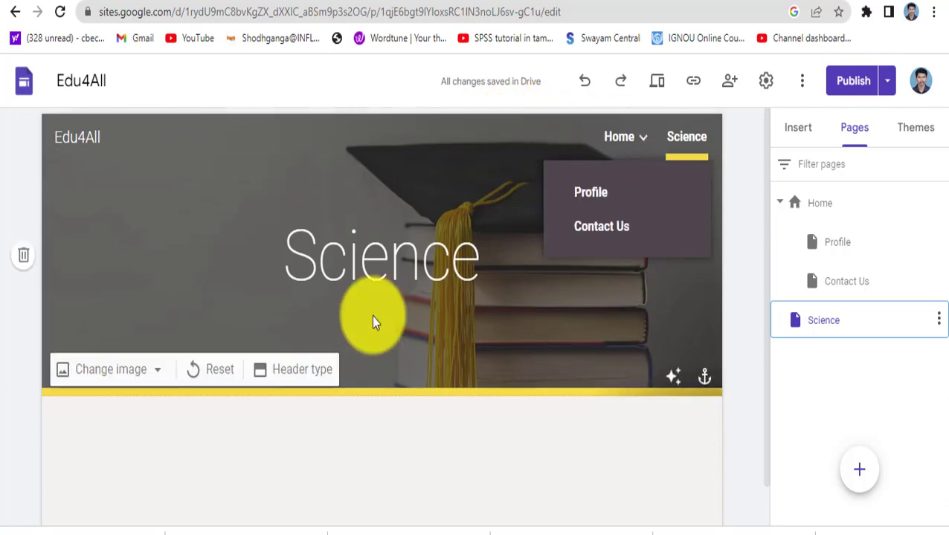
{"action": "left_click", "coordinate": [95, 372]}
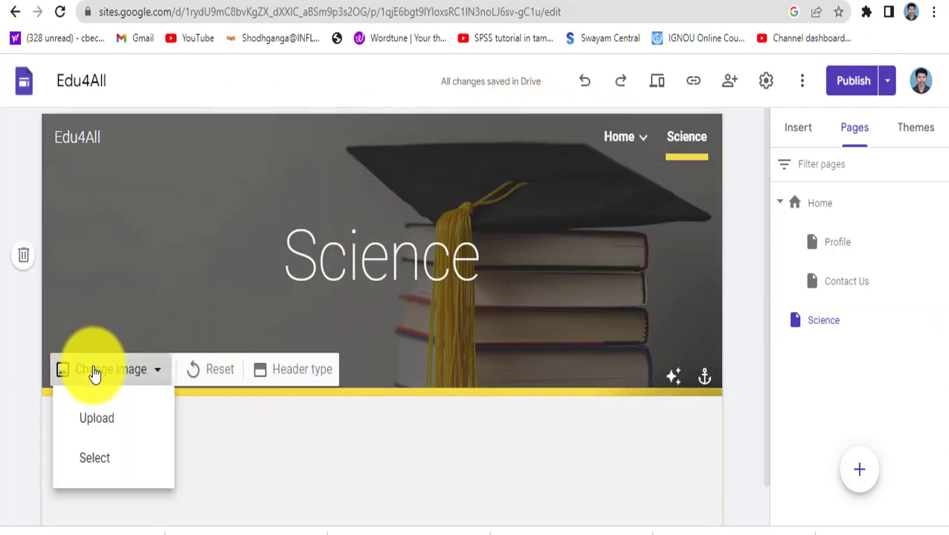
{"action": "left_click", "coordinate": [96, 459]}
{"action": "left_click", "coordinate": [364, 156]}
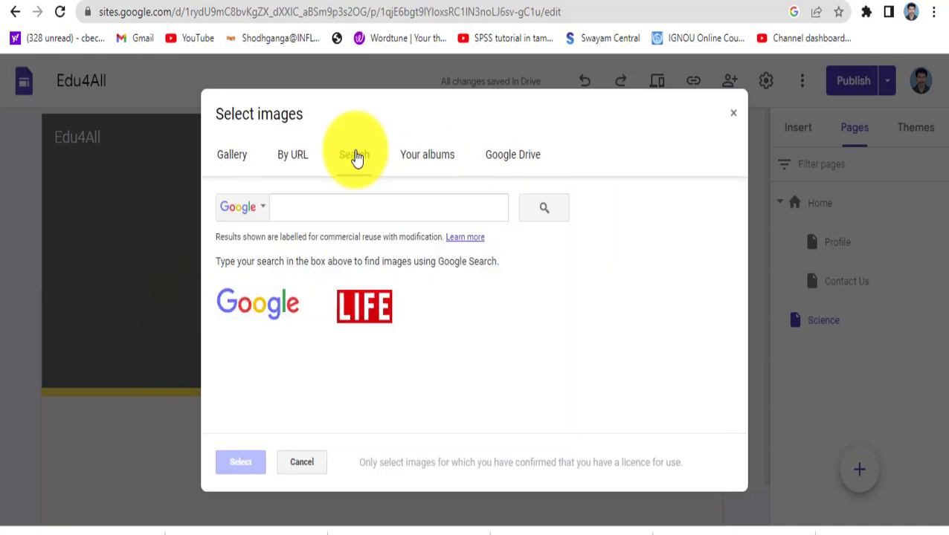
{"action": "type", "text": "science"}
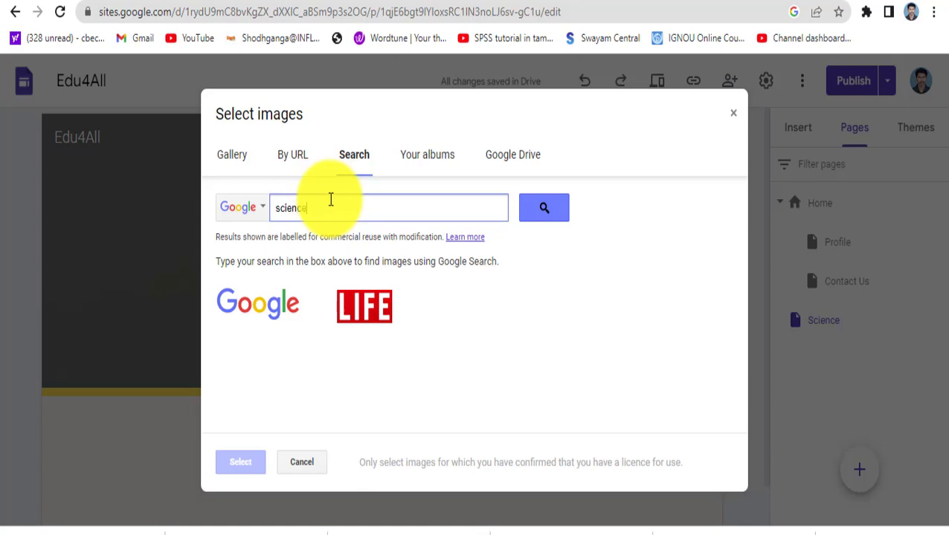
{"action": "key", "text": "Return"}
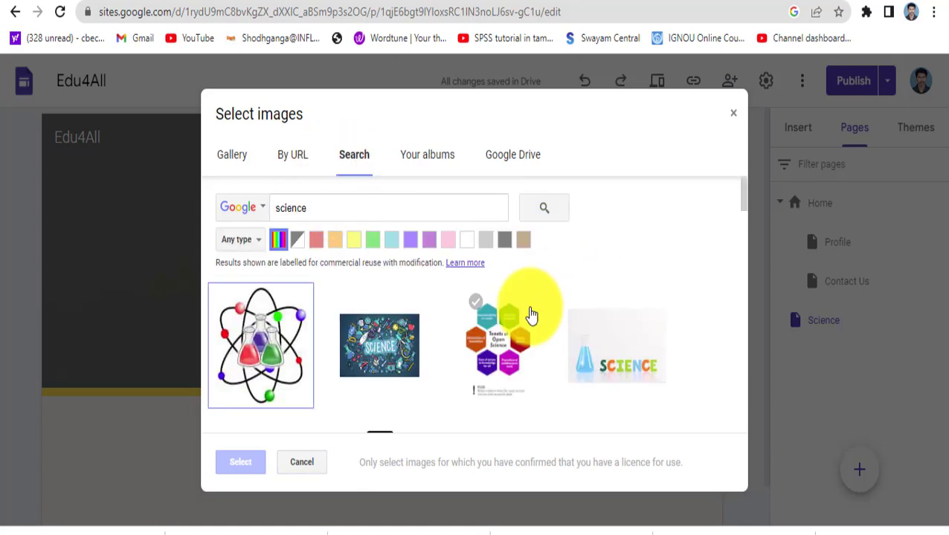
Step: Choose the blue DNA strand picture from the image results as the Science page's header image
{"action": "scroll", "coordinate": [532, 315], "scroll_direction": "down", "scroll_amount": 2}
{"action": "left_click", "coordinate": [629, 197]}
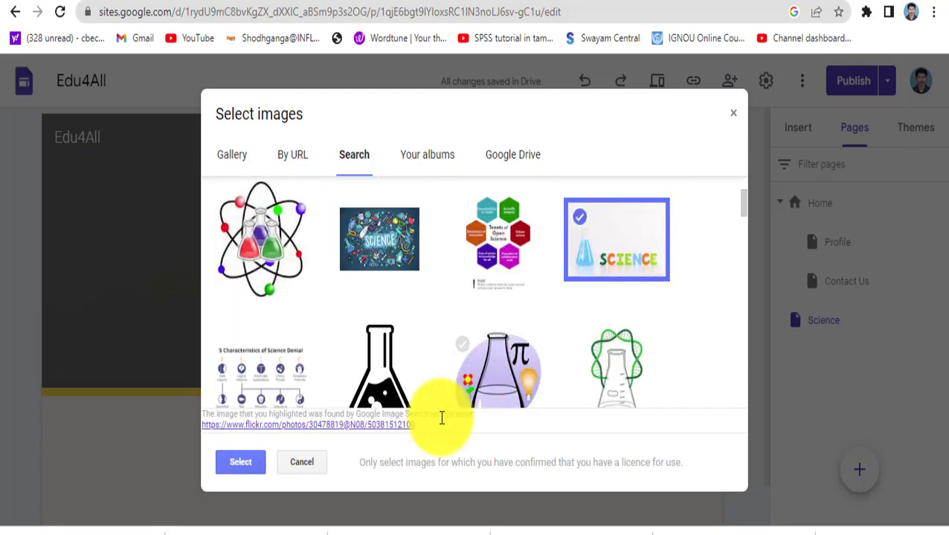
{"action": "scroll", "coordinate": [501, 318], "scroll_direction": "down", "scroll_amount": 2}
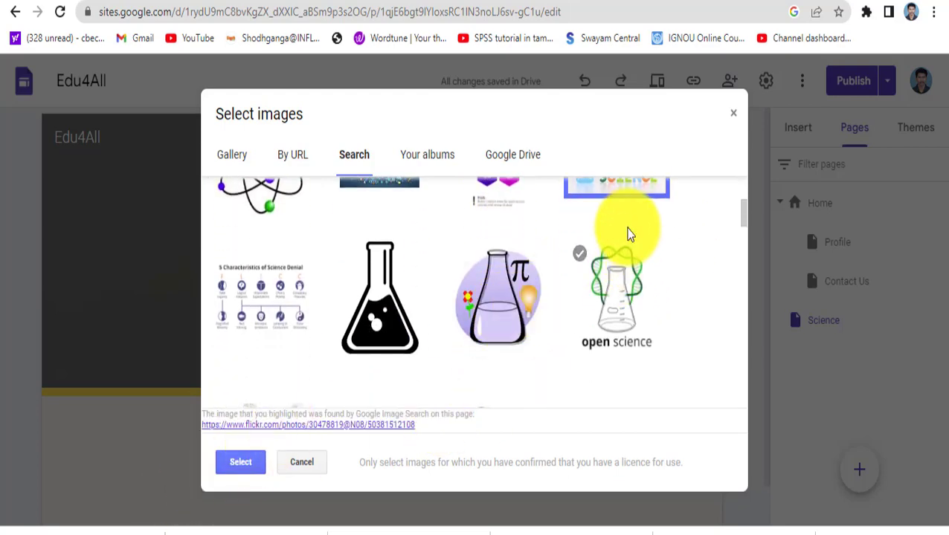
{"action": "scroll", "coordinate": [628, 234], "scroll_direction": "up", "scroll_amount": 2}
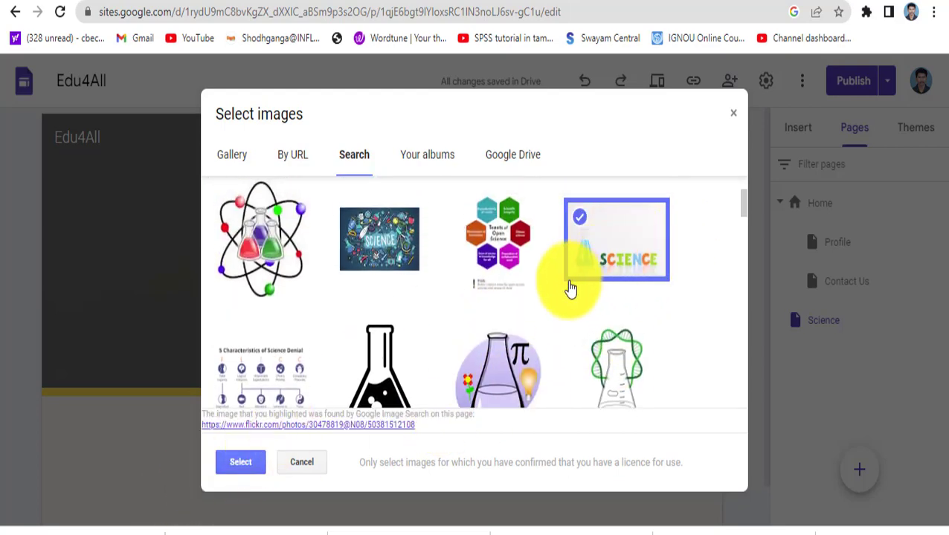
{"action": "scroll", "coordinate": [400, 280], "scroll_direction": "down", "scroll_amount": 5}
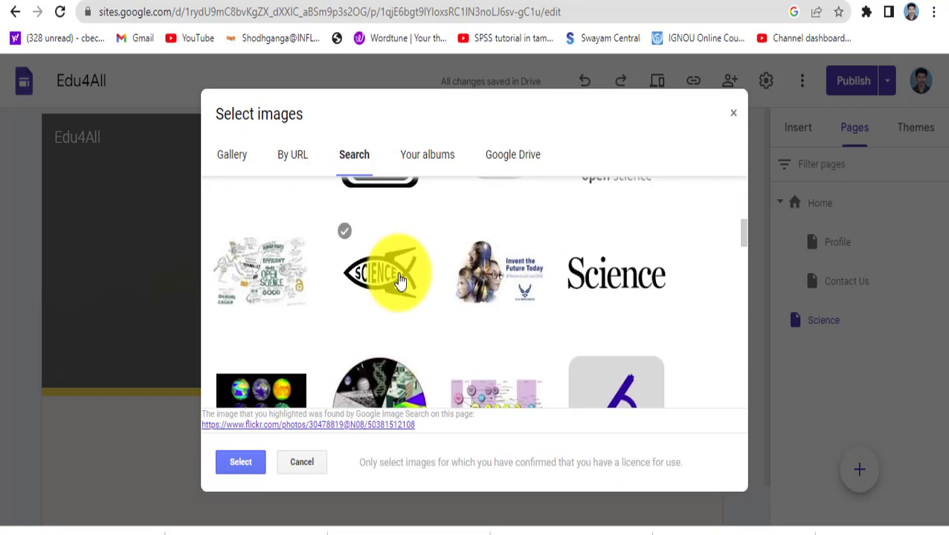
{"action": "scroll", "coordinate": [399, 280], "scroll_direction": "down", "scroll_amount": 2}
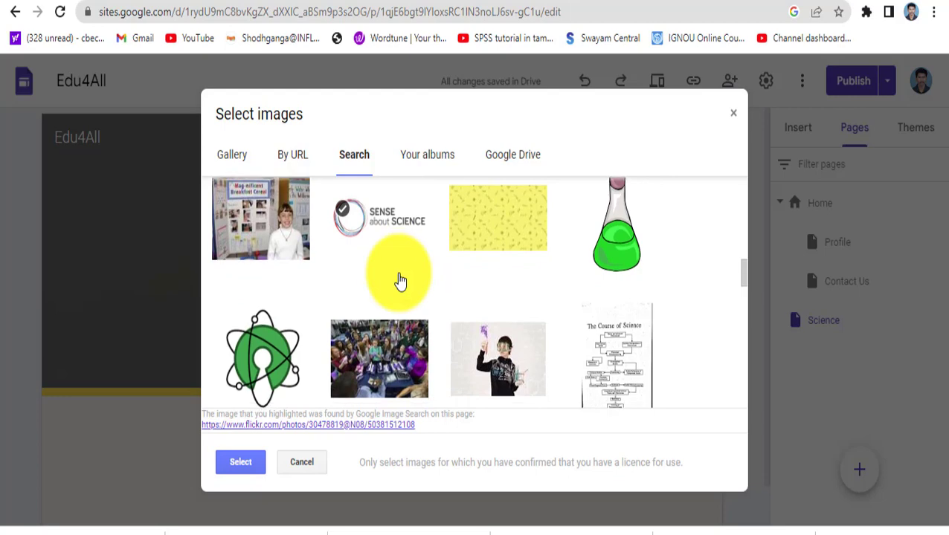
{"action": "scroll", "coordinate": [399, 281], "scroll_direction": "down", "scroll_amount": 2}
{"action": "scroll", "coordinate": [399, 281], "scroll_direction": "down", "scroll_amount": 5}
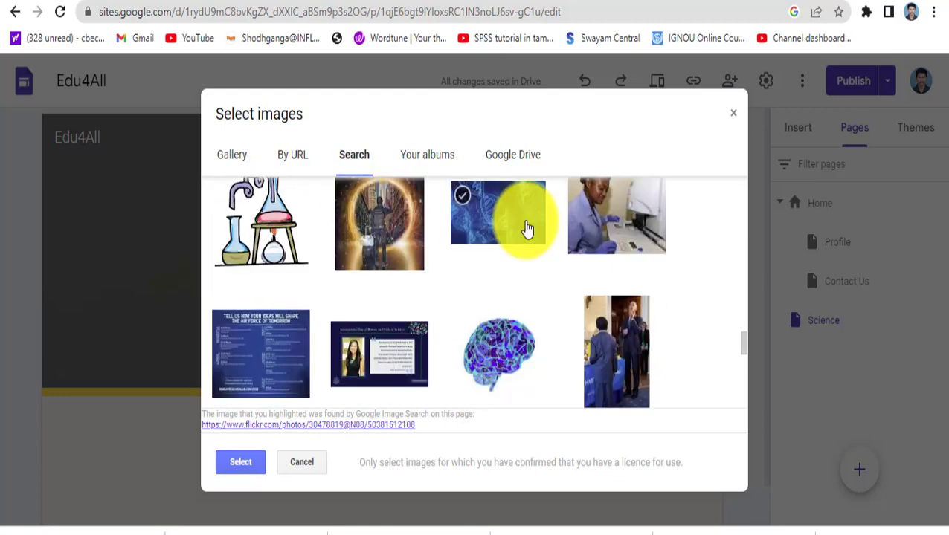
{"action": "left_click", "coordinate": [522, 235]}
{"action": "left_click", "coordinate": [240, 462]}
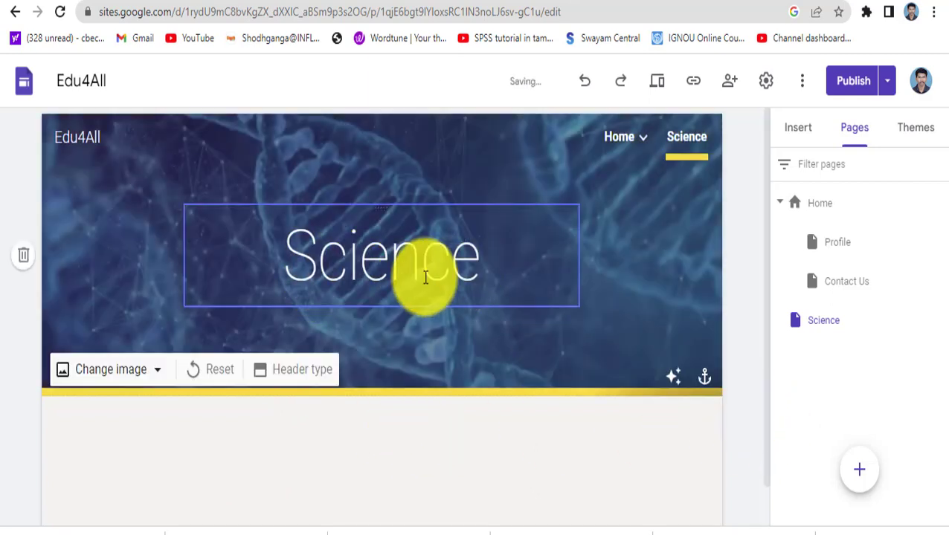
Step: Make the Science page's title bold and set its font to Lobster
{"action": "double_click", "coordinate": [399, 274]}
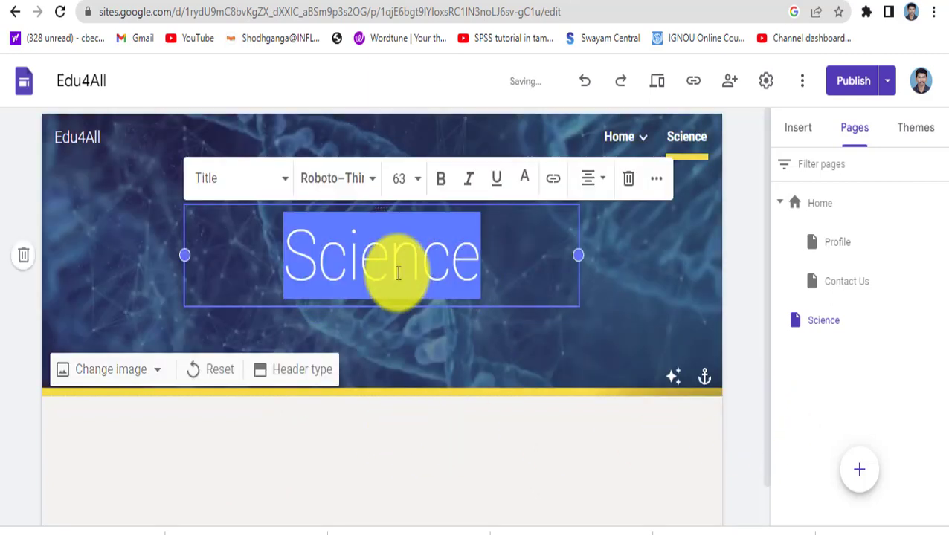
{"action": "left_click", "coordinate": [440, 185]}
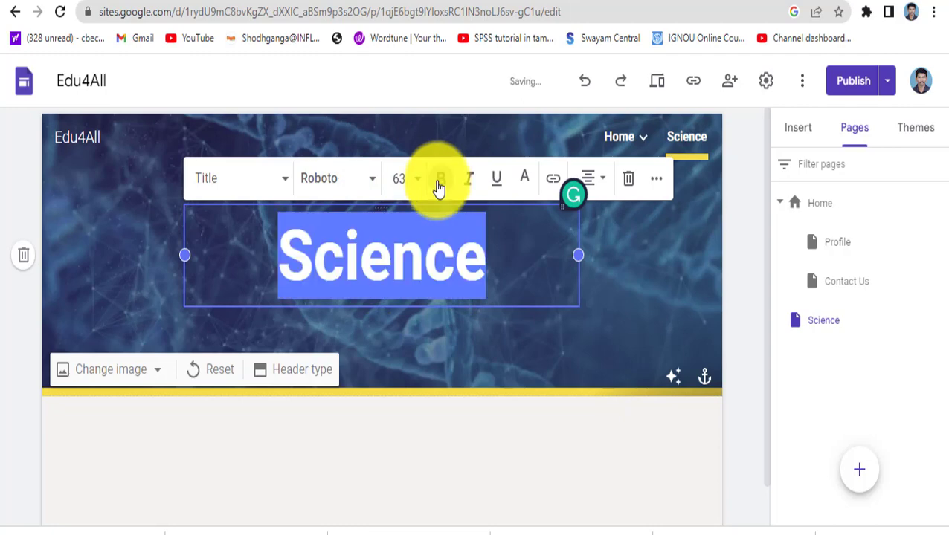
{"action": "left_click", "coordinate": [379, 188]}
{"action": "scroll", "coordinate": [396, 316], "scroll_direction": "down", "scroll_amount": 4}
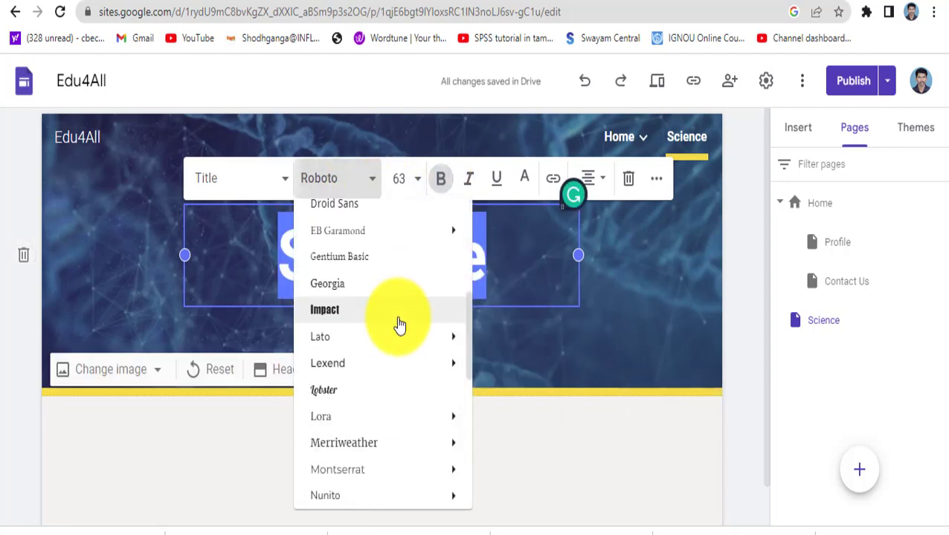
{"action": "left_click", "coordinate": [384, 396]}
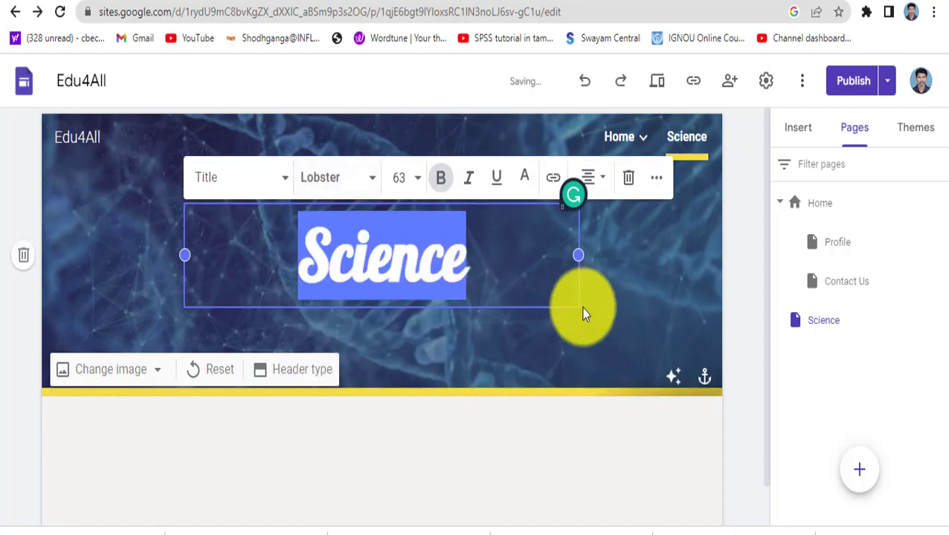
Step: Colour the Science page's title text magenta
{"action": "left_click", "coordinate": [538, 329]}
{"action": "double_click", "coordinate": [403, 251]}
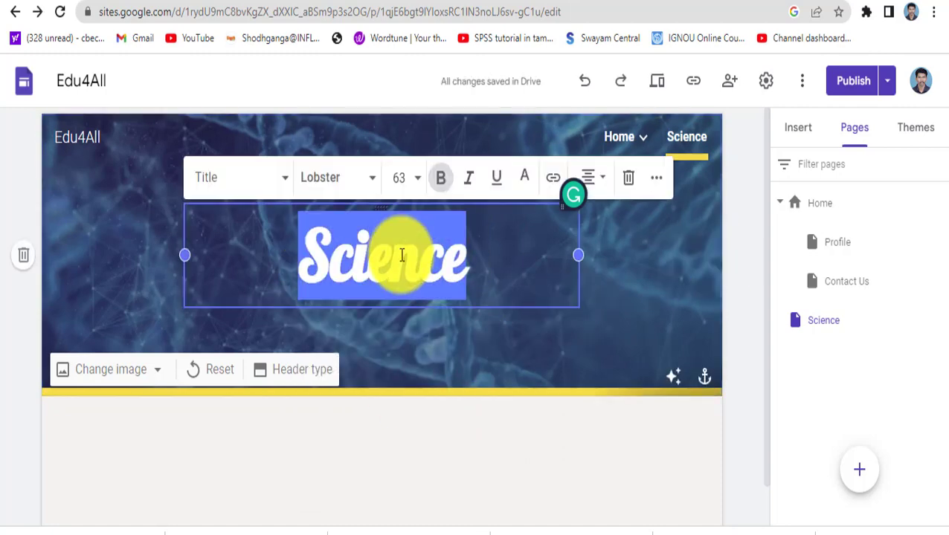
{"action": "left_click", "coordinate": [525, 178]}
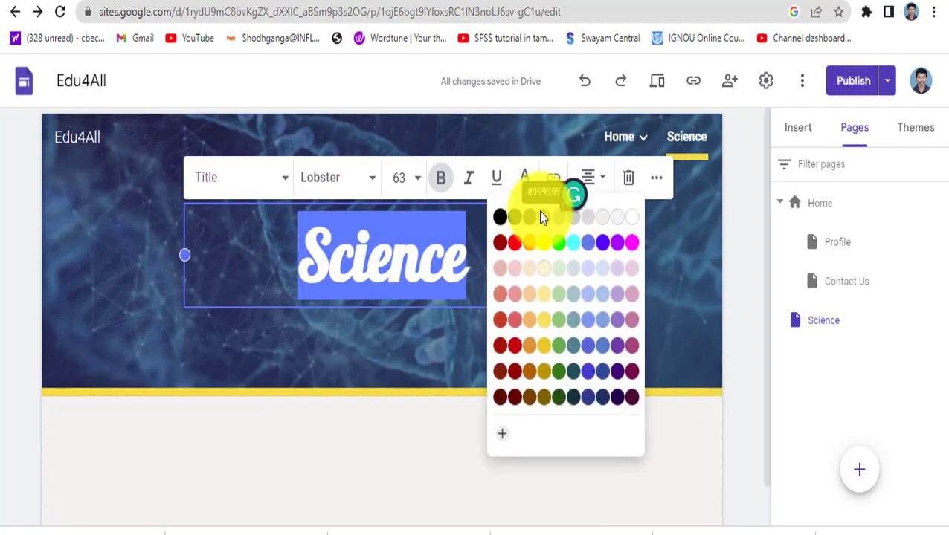
{"action": "left_click", "coordinate": [631, 243]}
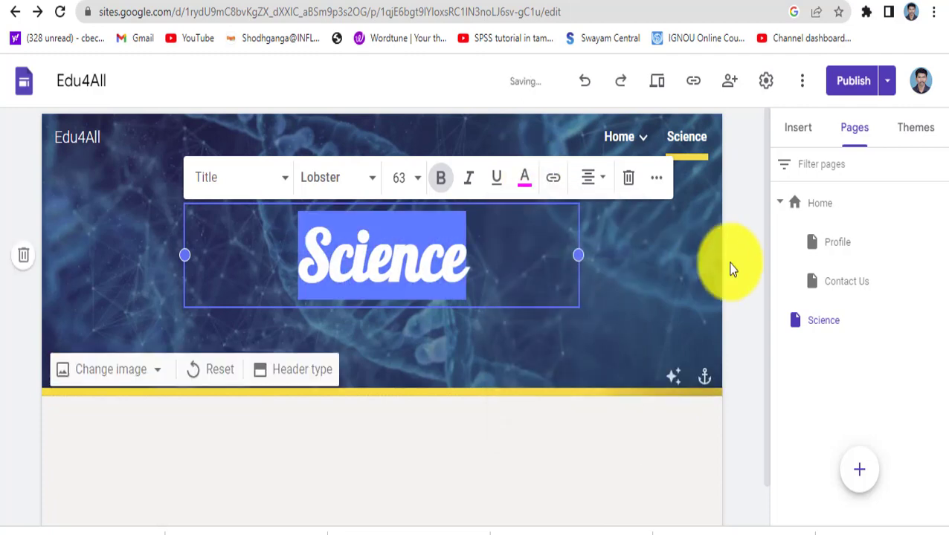
{"action": "left_click", "coordinate": [734, 275]}
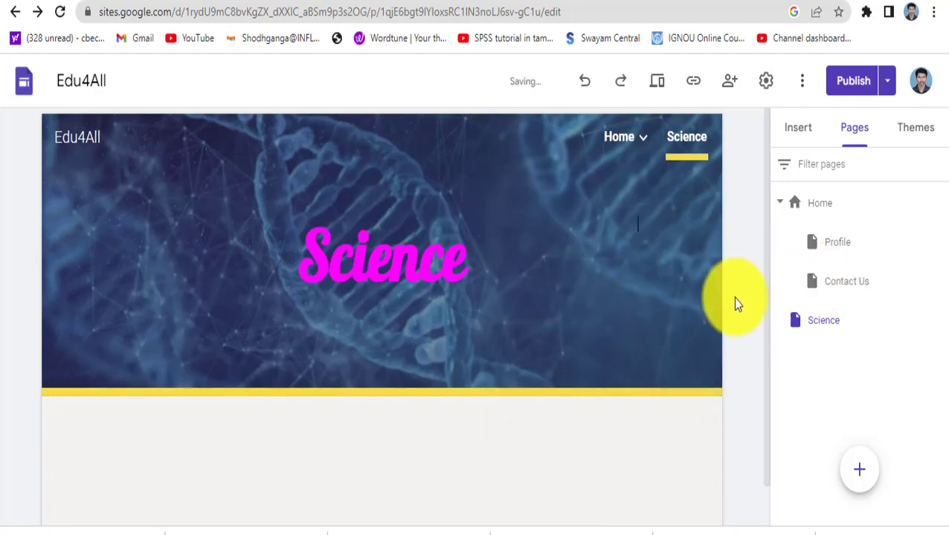
Step: Look through the Profile and Contact Us subpages and return to the Science page
{"action": "left_click", "coordinate": [866, 215]}
{"action": "left_click", "coordinate": [859, 246]}
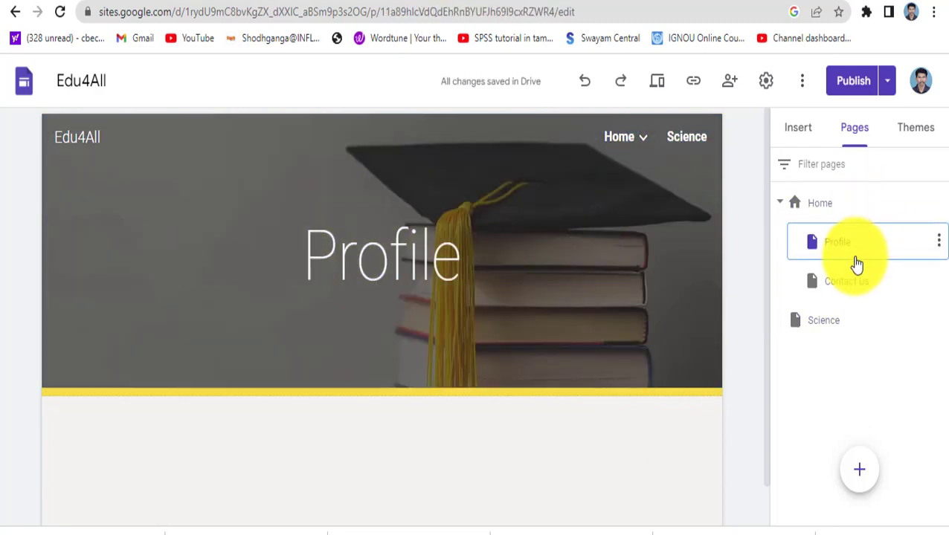
{"action": "left_click", "coordinate": [852, 282]}
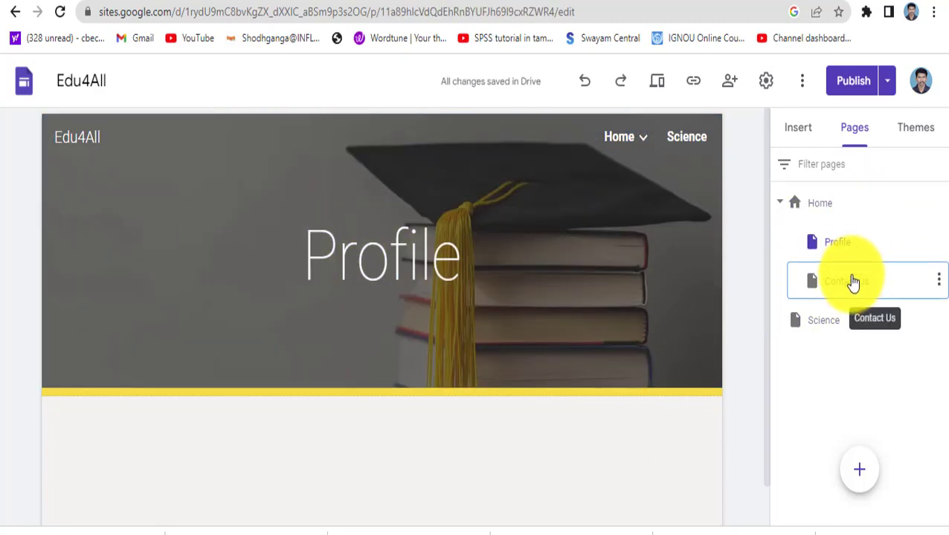
{"action": "left_click", "coordinate": [836, 323]}
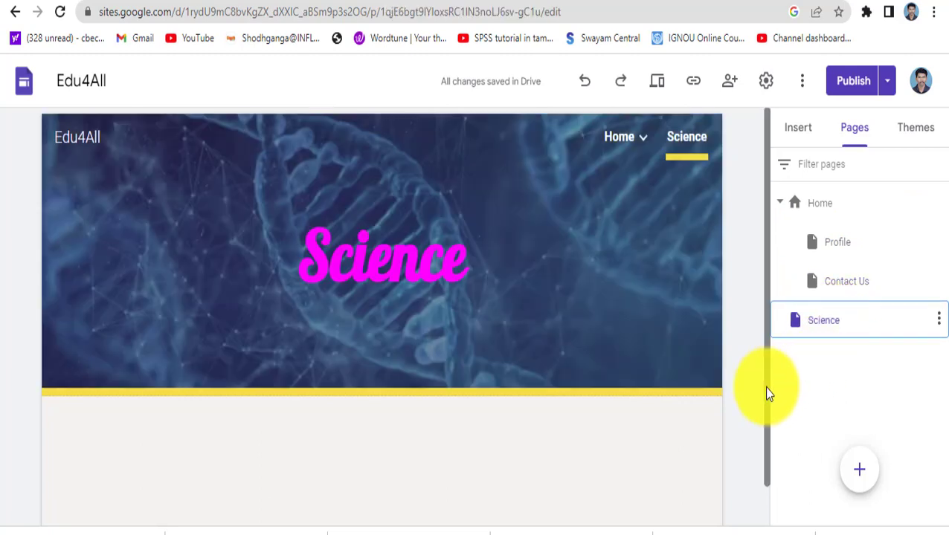
{"action": "left_click", "coordinate": [862, 289]}
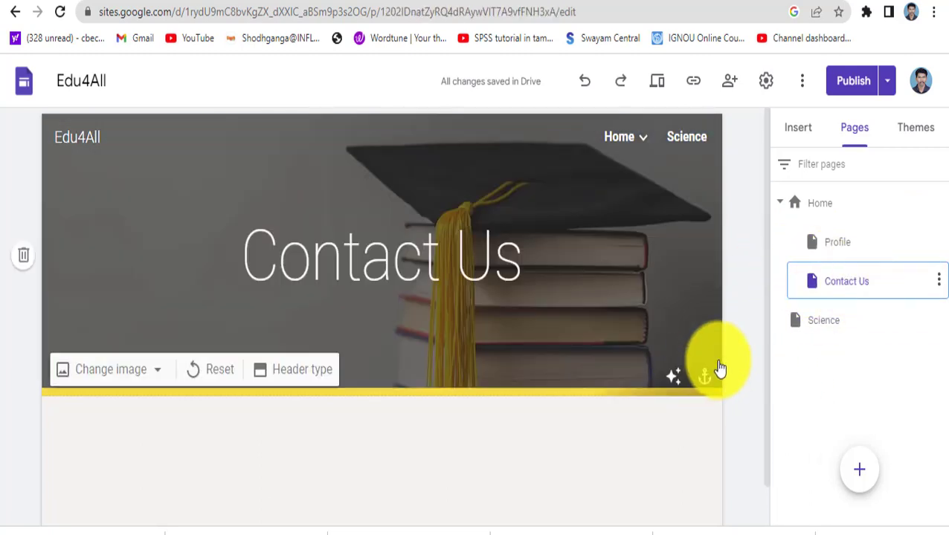
{"action": "left_click", "coordinate": [805, 319]}
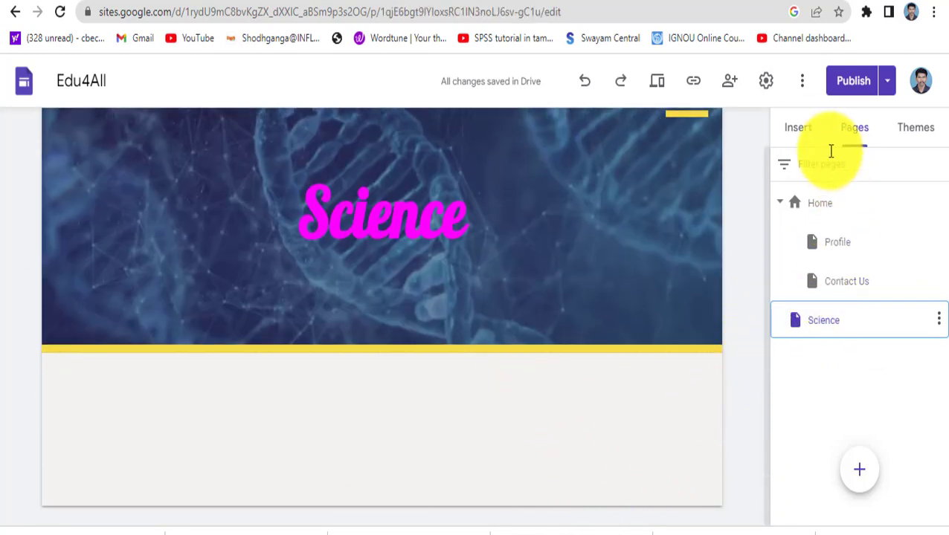
Step: Insert the content block with one image placeholder beside a title and text below the Science page's header
{"action": "left_click", "coordinate": [803, 132]}
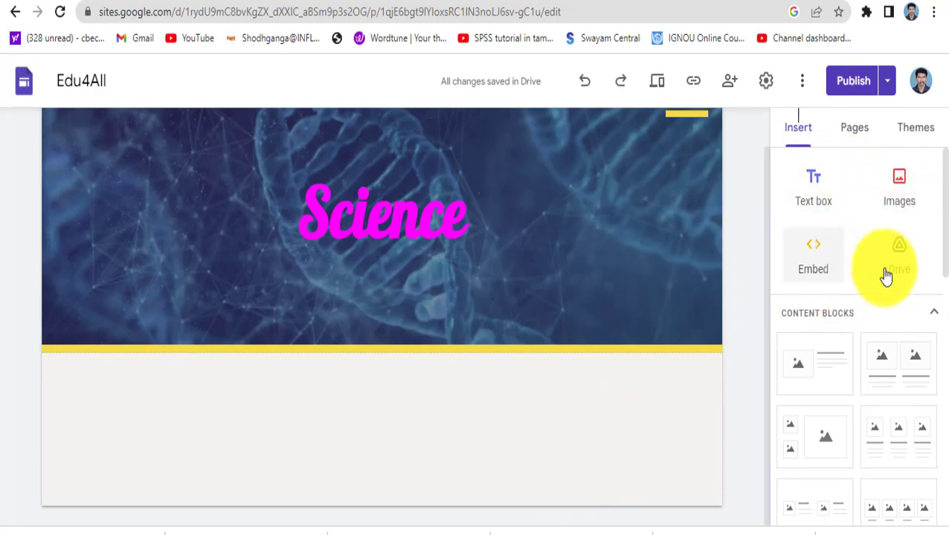
{"action": "scroll", "coordinate": [849, 290], "scroll_direction": "down", "scroll_amount": 3}
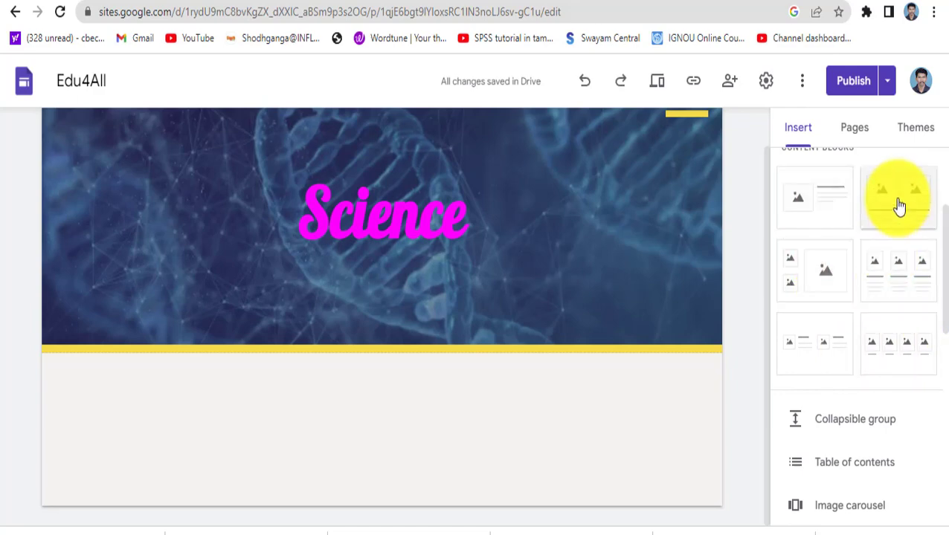
{"action": "left_click", "coordinate": [824, 205]}
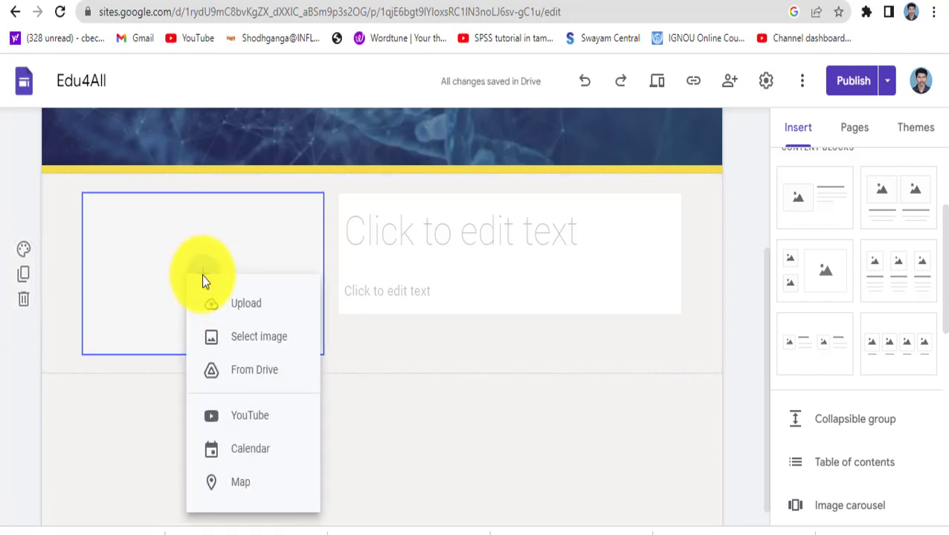
Step: Copy the link of the YouTube video "10 Science practical Biology Blood cells" and embed that video in the content block's image placeholder
{"action": "left_click", "coordinate": [260, 429]}
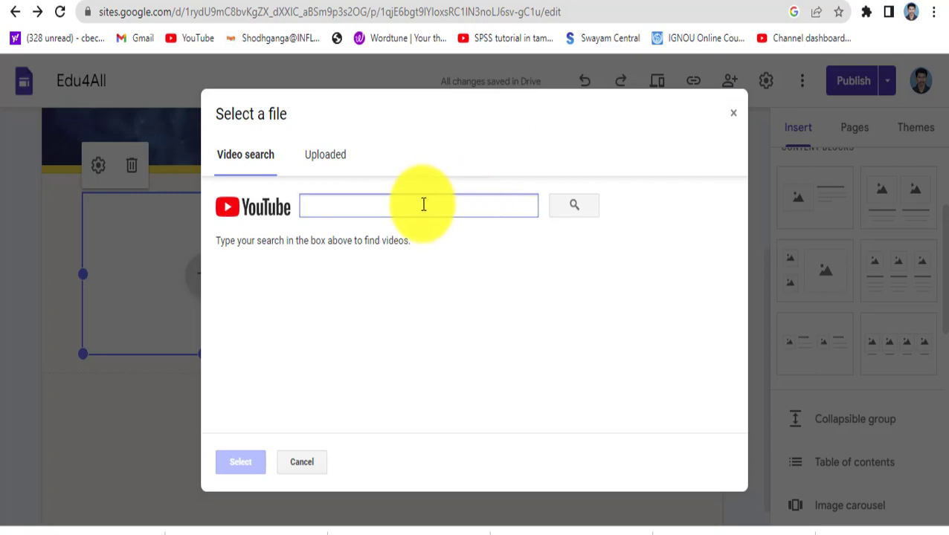
{"action": "left_click", "coordinate": [32, 1]}
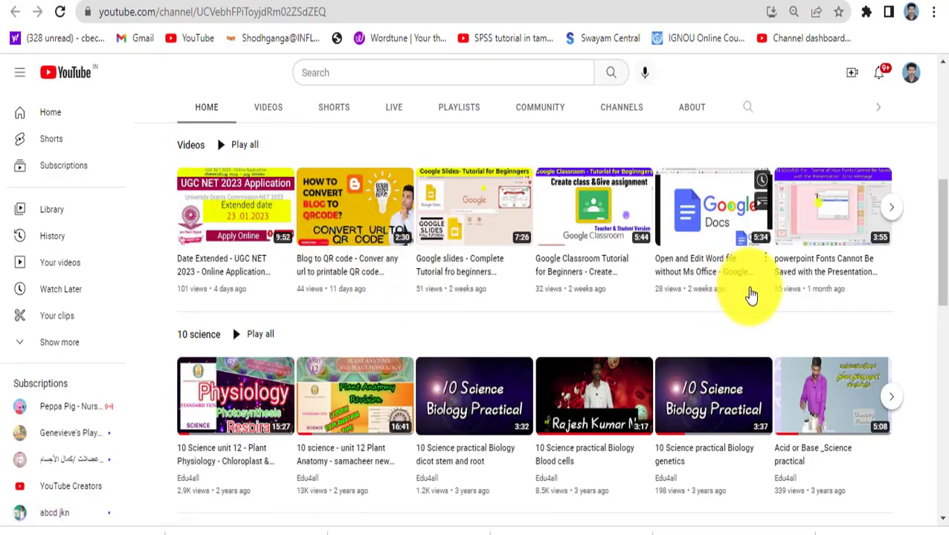
{"action": "scroll", "coordinate": [644, 397], "scroll_direction": "down", "scroll_amount": 1}
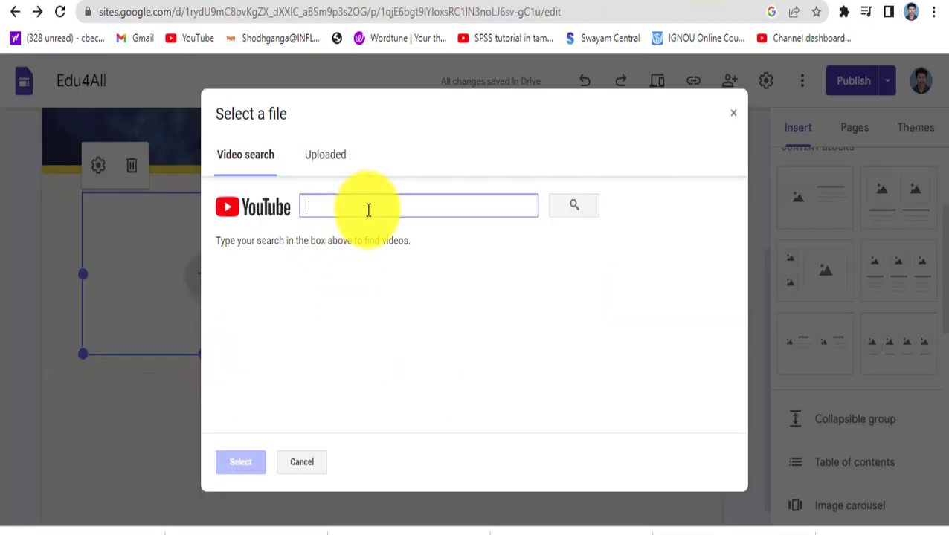
{"action": "right_click", "coordinate": [368, 212]}
{"action": "left_click", "coordinate": [425, 343]}
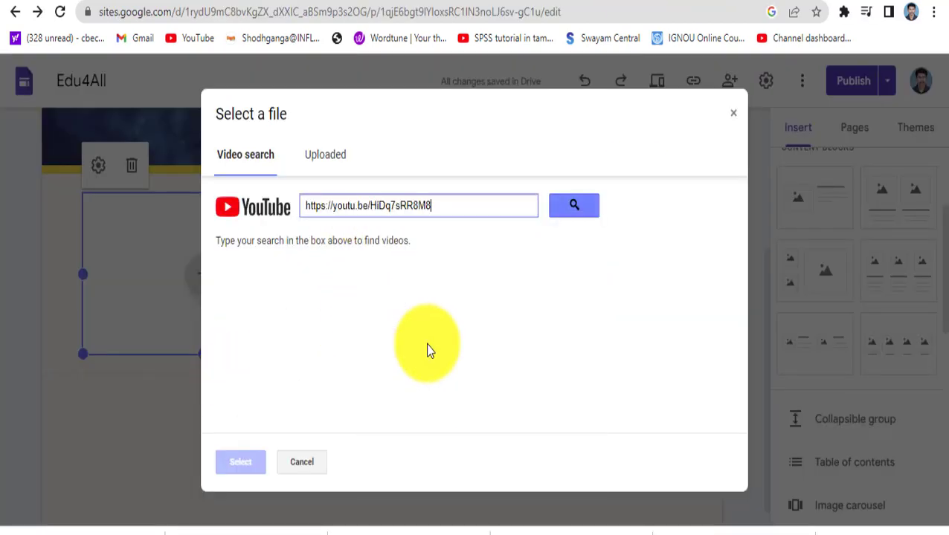
{"action": "left_click", "coordinate": [587, 209]}
{"action": "left_click", "coordinate": [337, 297]}
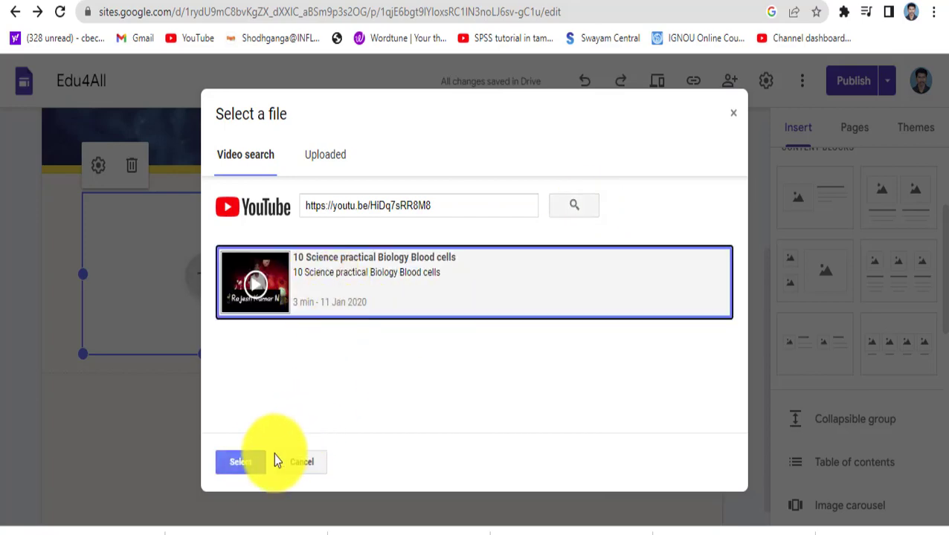
{"action": "left_click", "coordinate": [247, 465]}
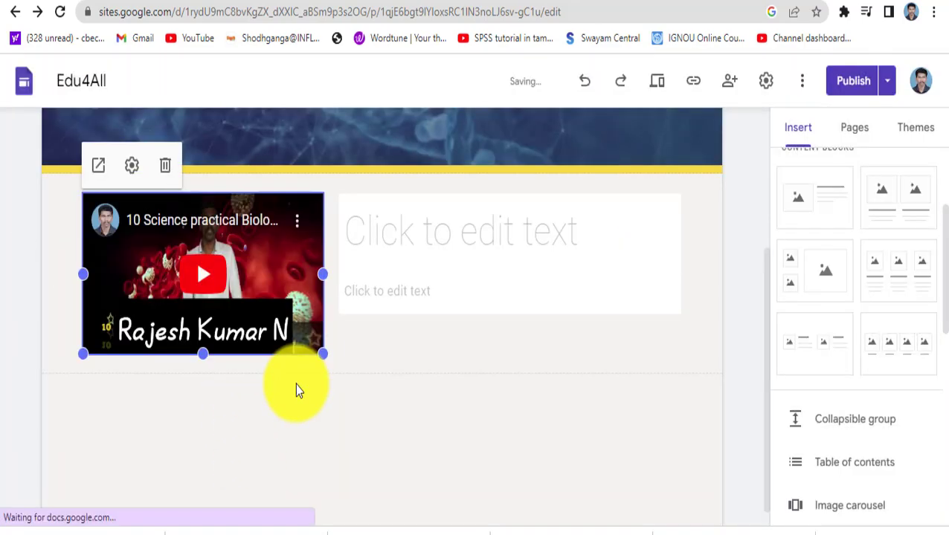
Step: Copy the video's title "10 Science practical Biology Blood cells" from YouTube and paste it as the content block's title
{"action": "left_click", "coordinate": [65, 1]}
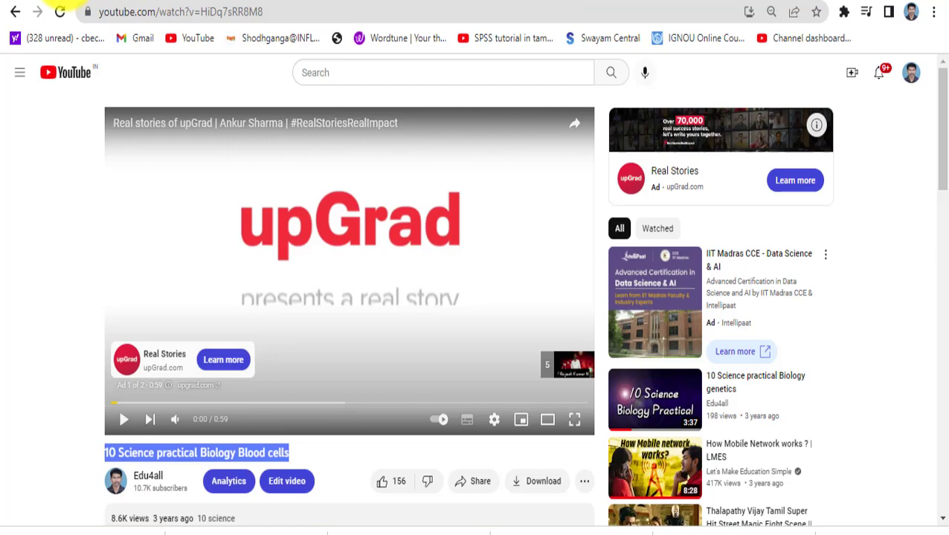
{"action": "right_click", "coordinate": [226, 452]}
{"action": "left_click", "coordinate": [303, 331]}
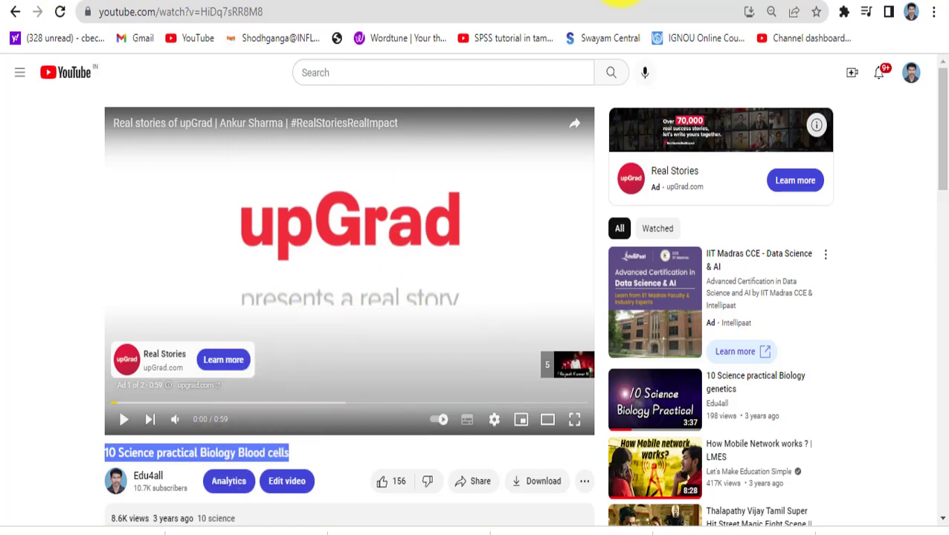
{"action": "left_click", "coordinate": [615, 1]}
{"action": "left_click", "coordinate": [486, 220]}
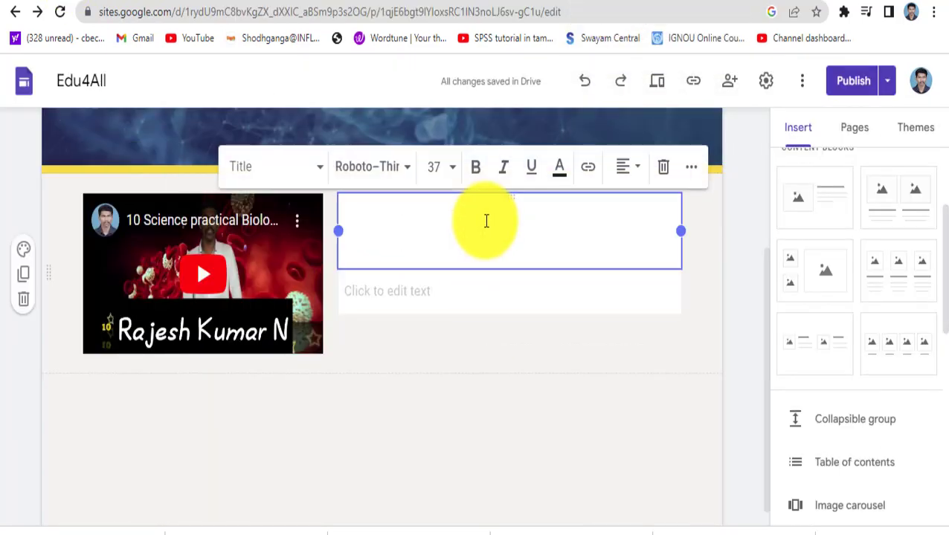
{"action": "key", "text": "ctrl+v"}
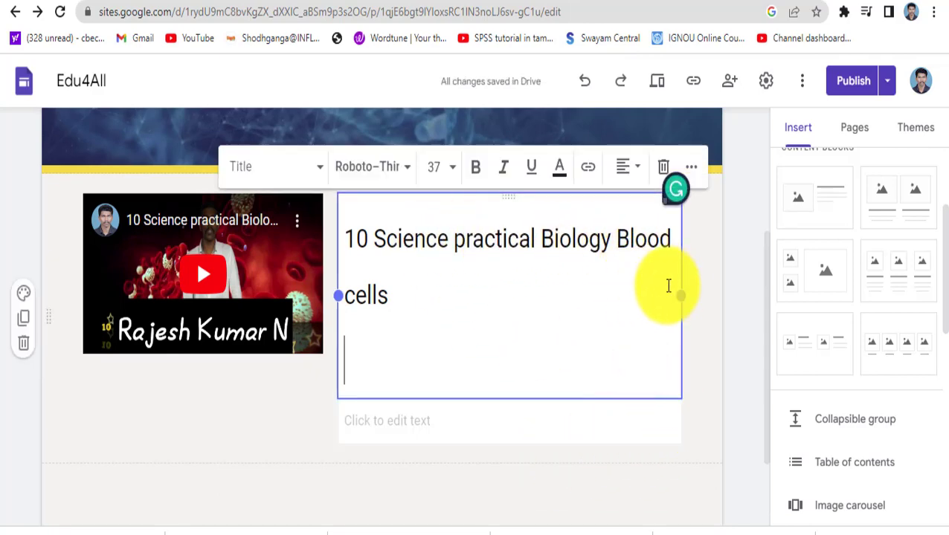
{"action": "left_click", "coordinate": [699, 342]}
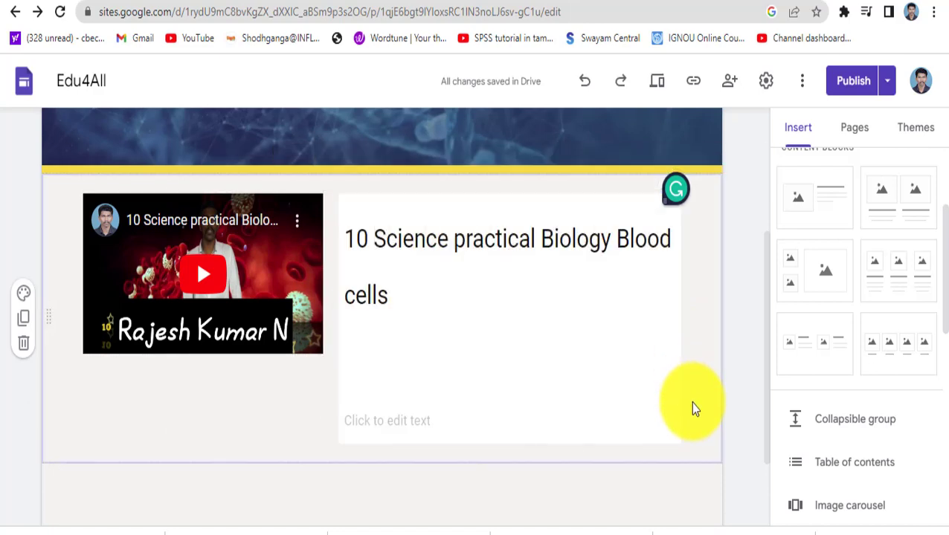
Step: Check the video's expanded description on YouTube for text for the block's body, and return to the site editor
{"action": "left_click", "coordinate": [459, 421]}
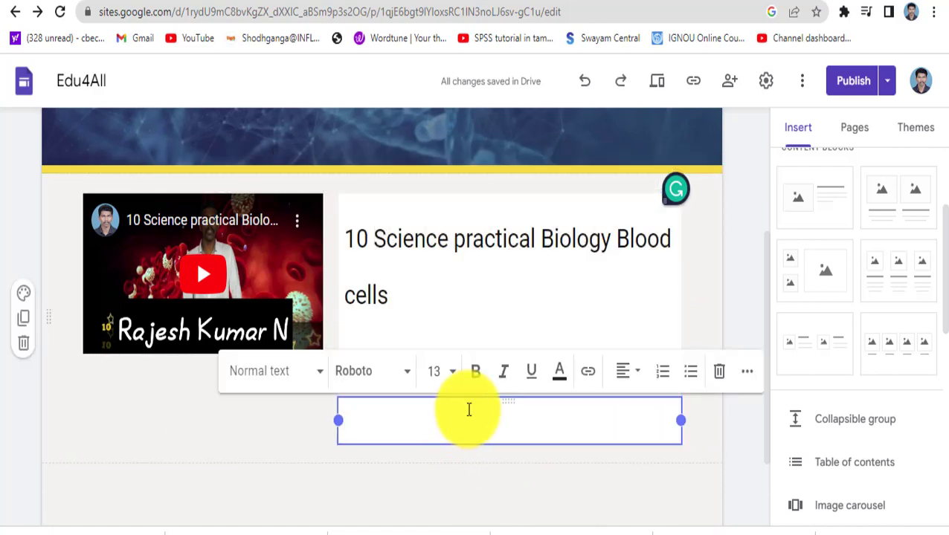
{"action": "left_click", "coordinate": [49, 1]}
{"action": "scroll", "coordinate": [257, 386], "scroll_direction": "down", "scroll_amount": 5}
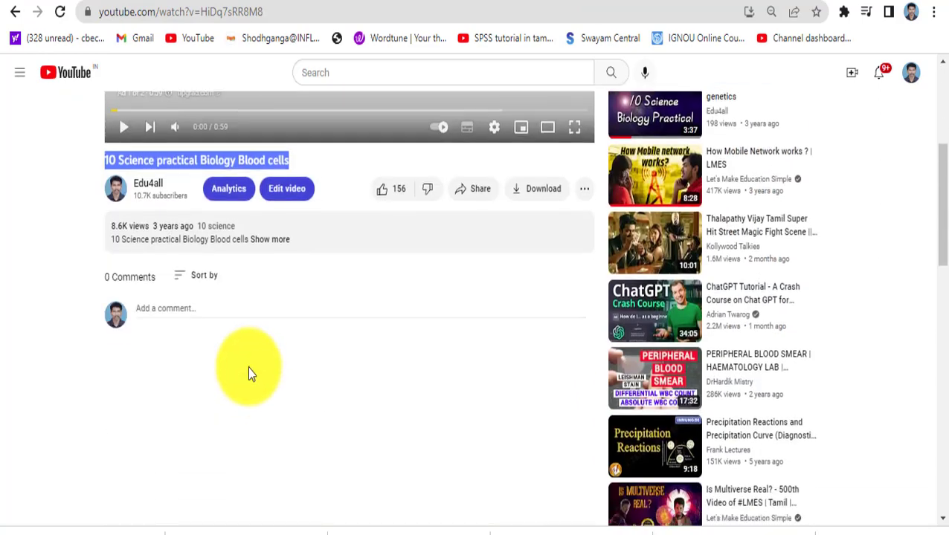
{"action": "left_click", "coordinate": [178, 196]}
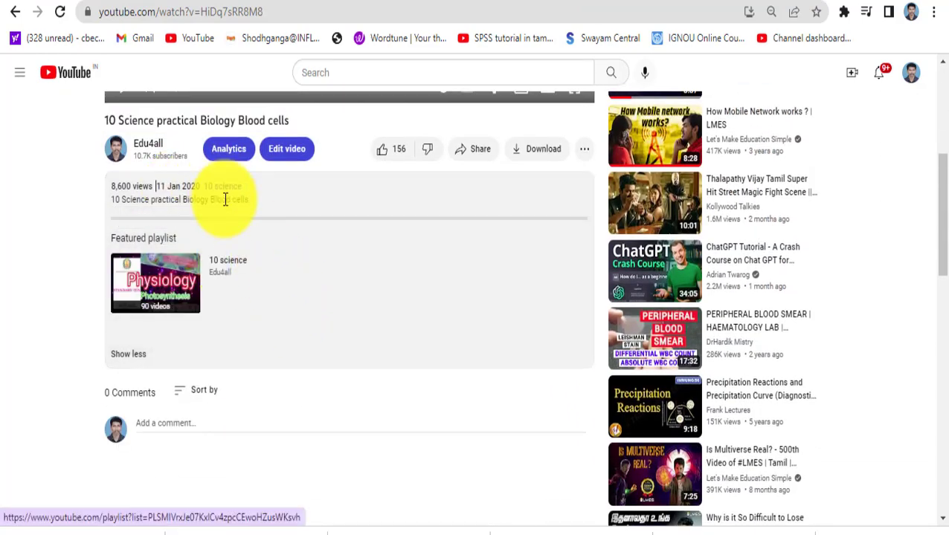
{"action": "left_click", "coordinate": [673, 2]}
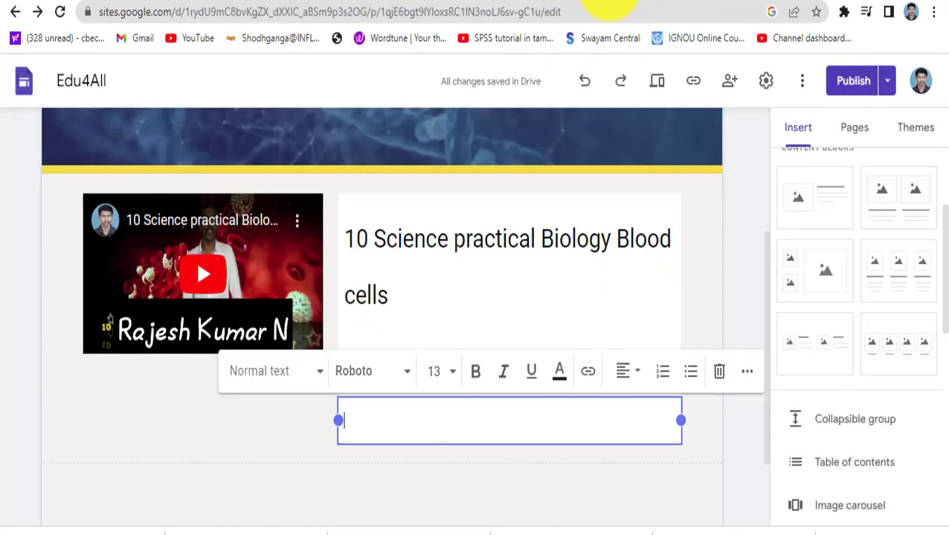
{"action": "left_click", "coordinate": [718, 290]}
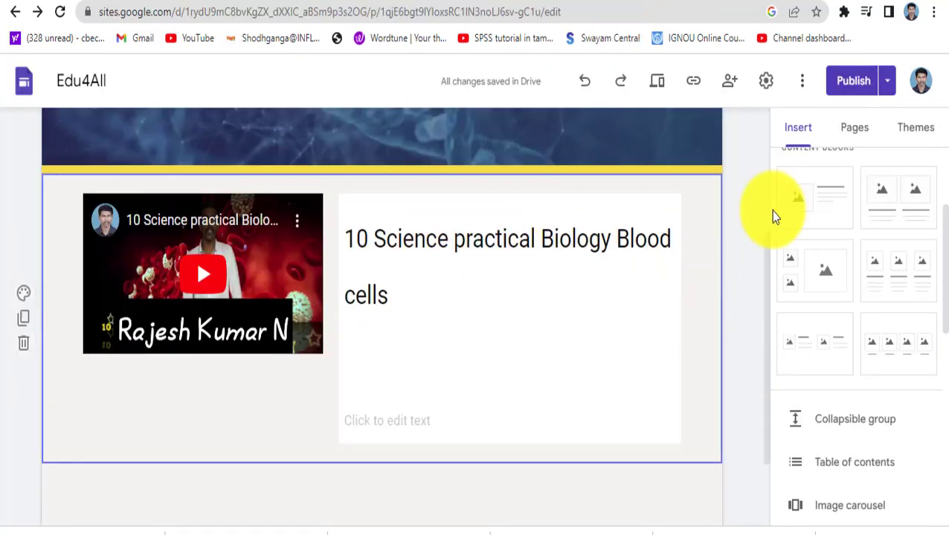
Step: Publish the updated Science page and preview the site's Home and Science pages
{"action": "left_click", "coordinate": [851, 81]}
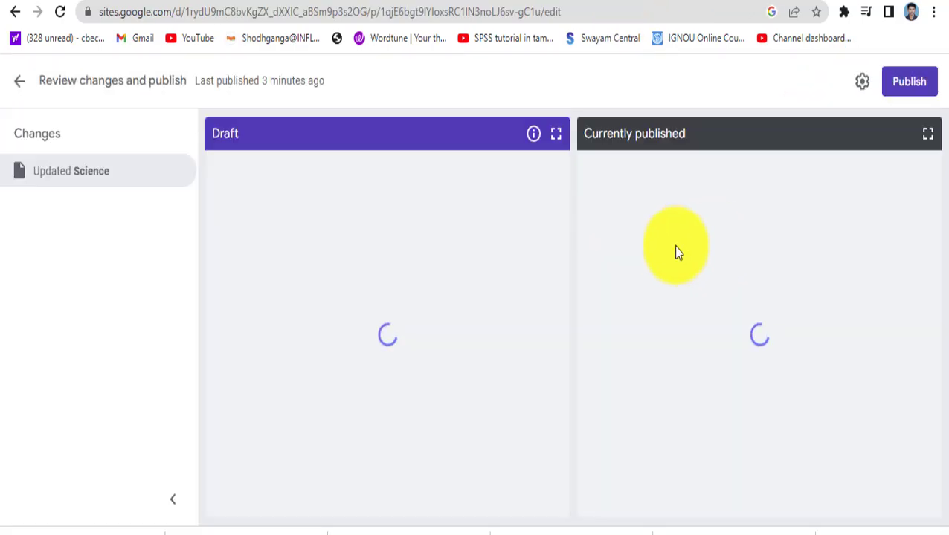
{"action": "left_click", "coordinate": [909, 81]}
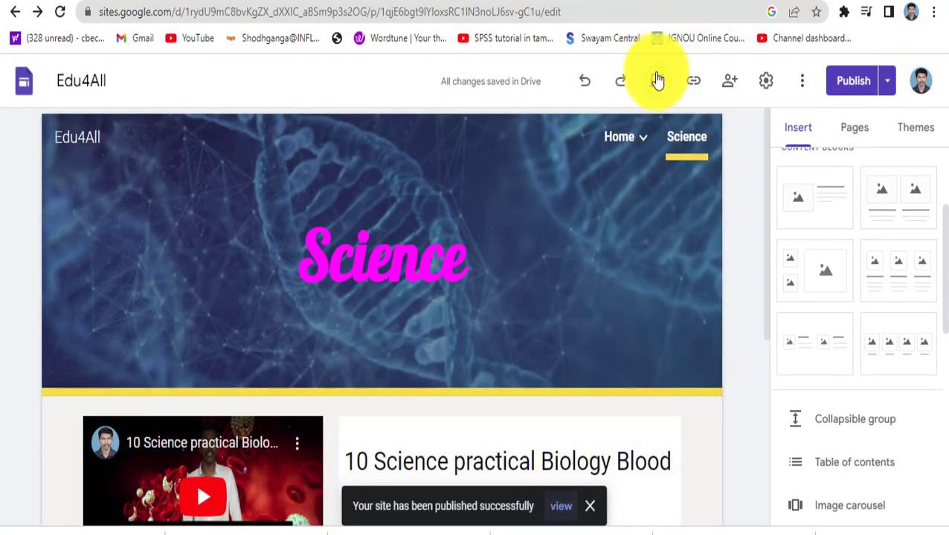
{"action": "left_click", "coordinate": [657, 81]}
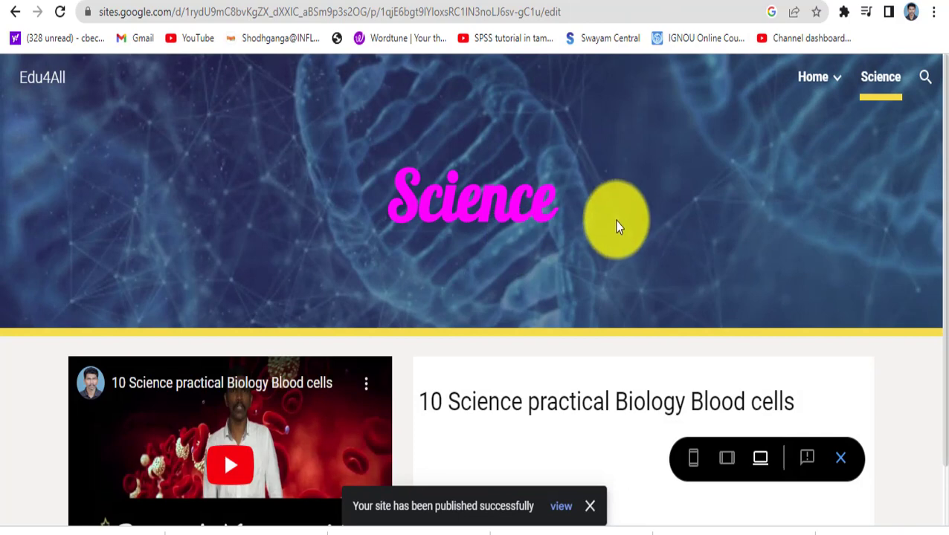
{"action": "scroll", "coordinate": [617, 227], "scroll_direction": "down", "scroll_amount": 1}
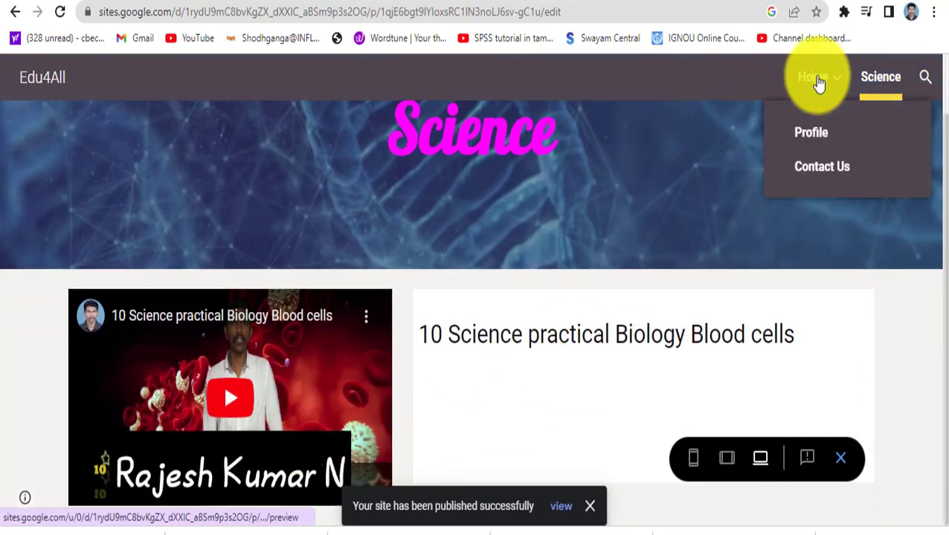
{"action": "left_click", "coordinate": [818, 82]}
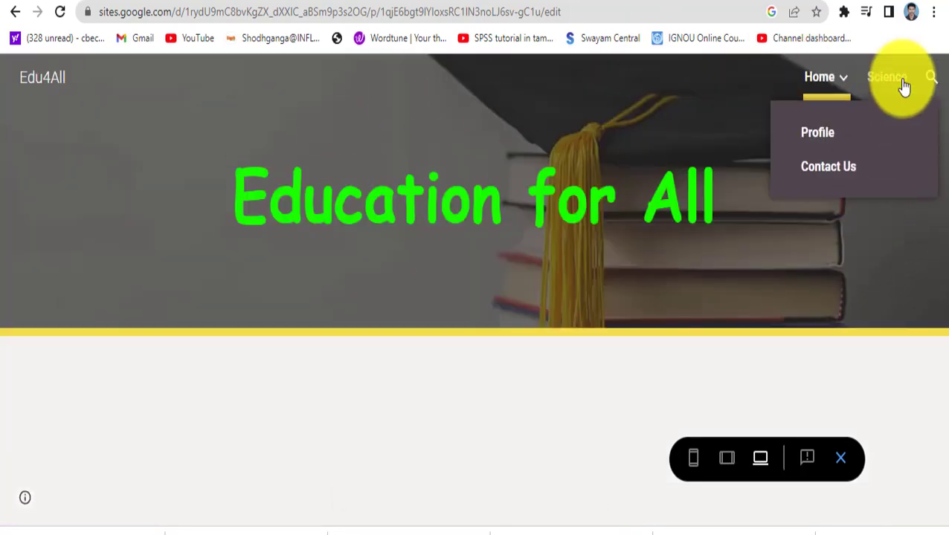
{"action": "left_click", "coordinate": [902, 87]}
{"action": "scroll", "coordinate": [484, 390], "scroll_direction": "down", "scroll_amount": 1}
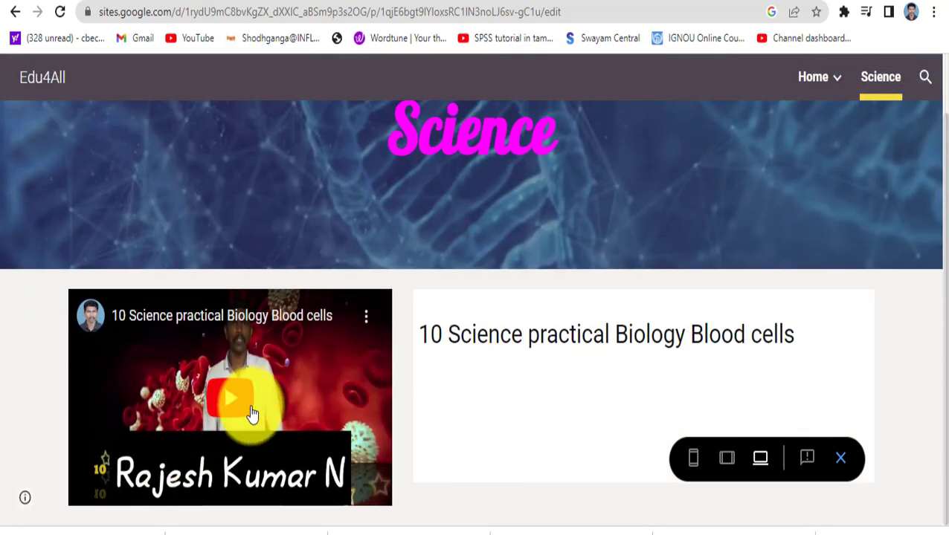
Step: Preview the Science page in the phone layout, switch back to the large-screen layout and return to the editor
{"action": "left_click", "coordinate": [693, 458]}
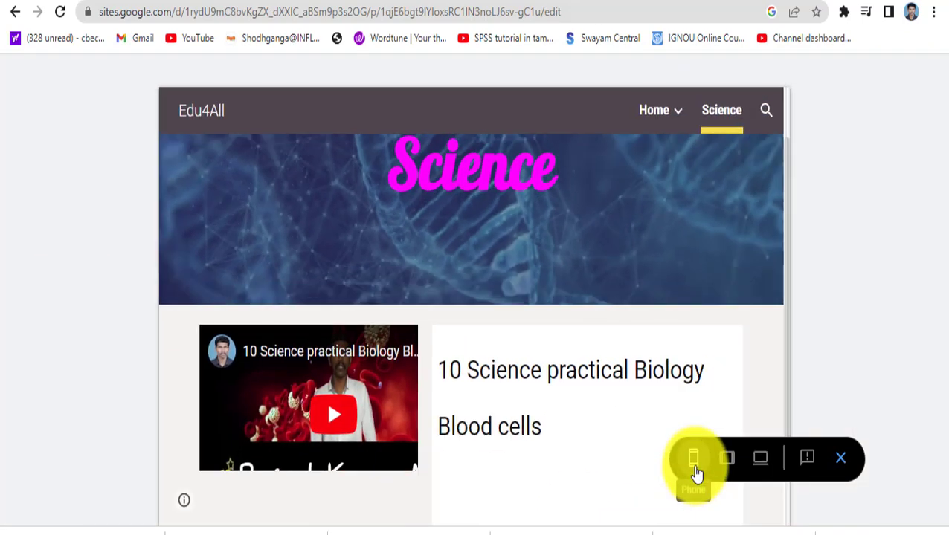
{"action": "scroll", "coordinate": [554, 313], "scroll_direction": "down", "scroll_amount": 3}
{"action": "scroll", "coordinate": [477, 233], "scroll_direction": "up", "scroll_amount": 3}
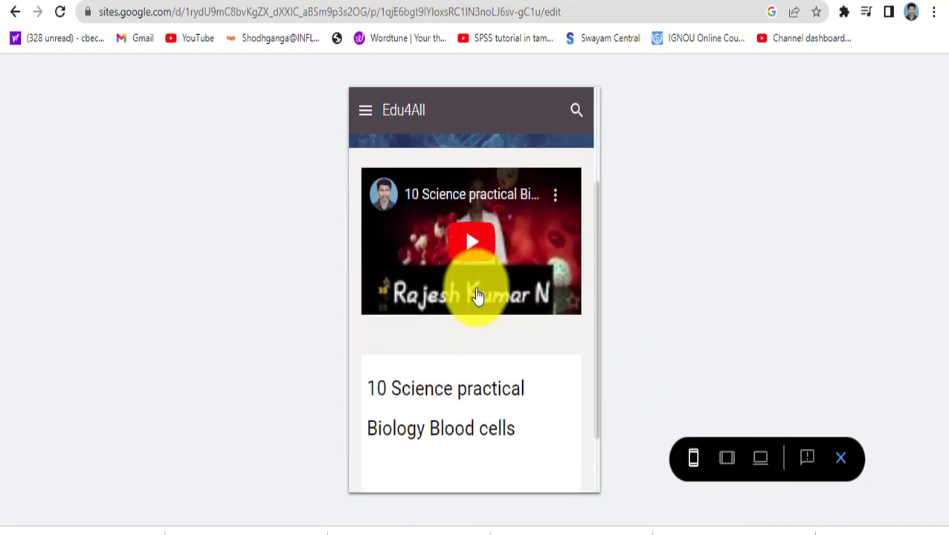
{"action": "scroll", "coordinate": [484, 400], "scroll_direction": "up", "scroll_amount": 2}
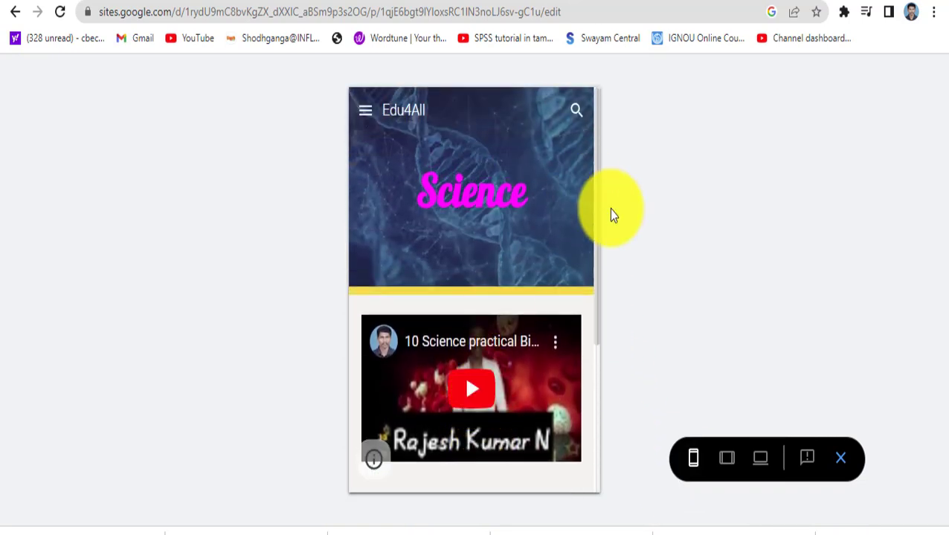
{"action": "left_click", "coordinate": [12, 18]}
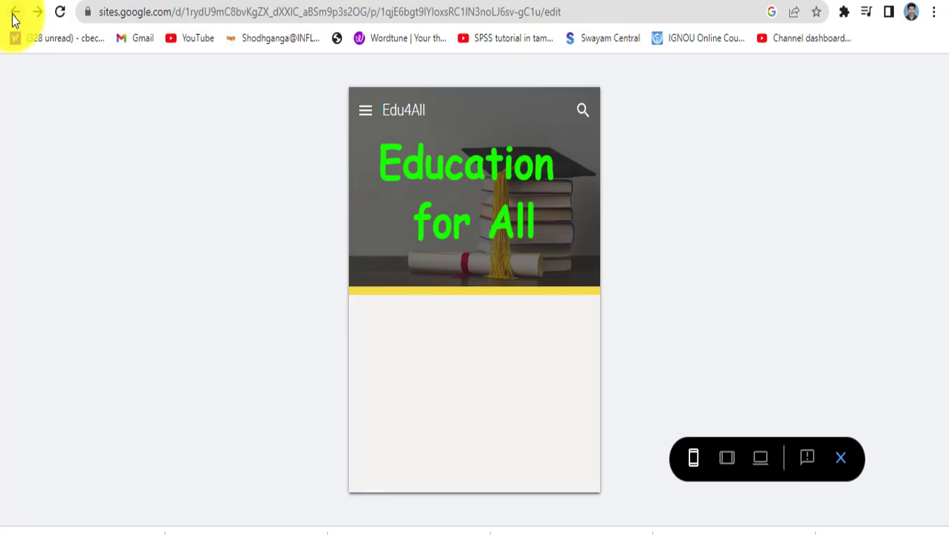
{"action": "left_click", "coordinate": [12, 19]}
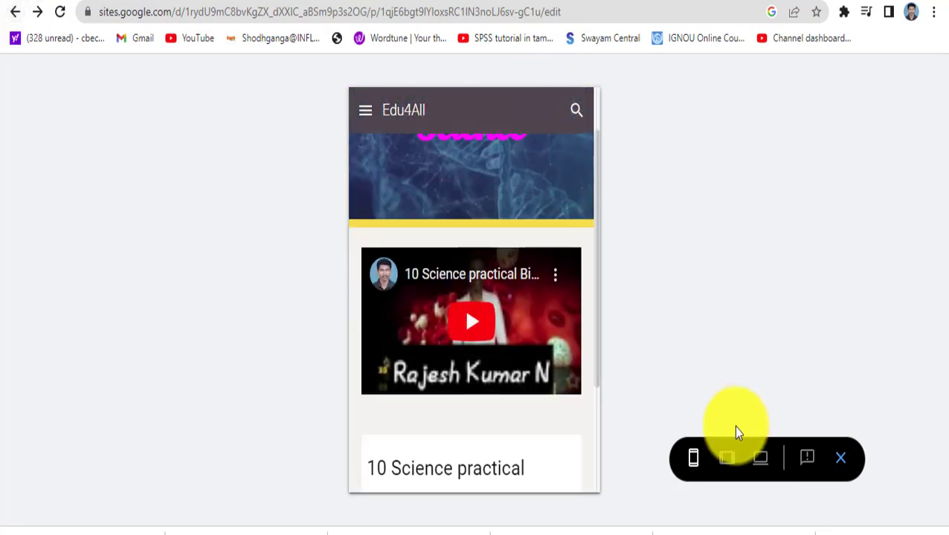
{"action": "left_click", "coordinate": [760, 458]}
{"action": "left_click", "coordinate": [21, 16]}
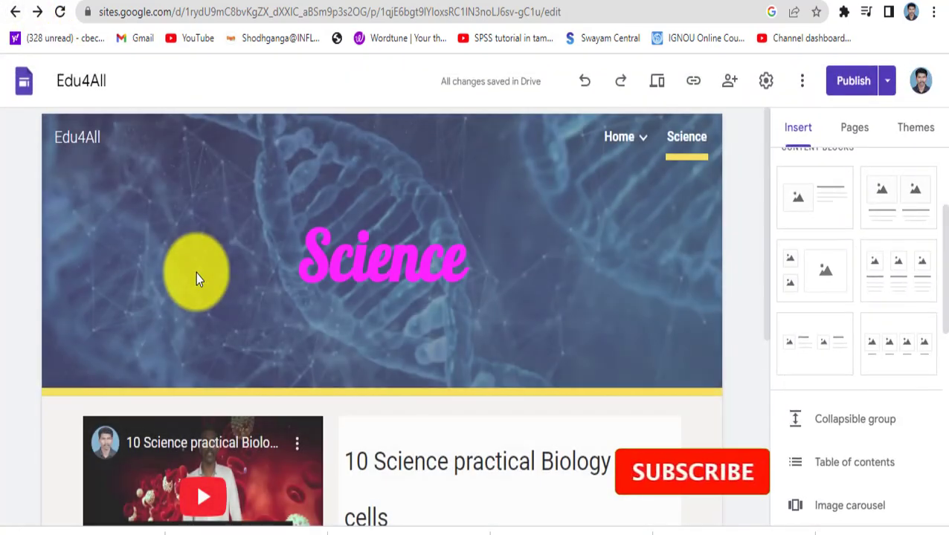